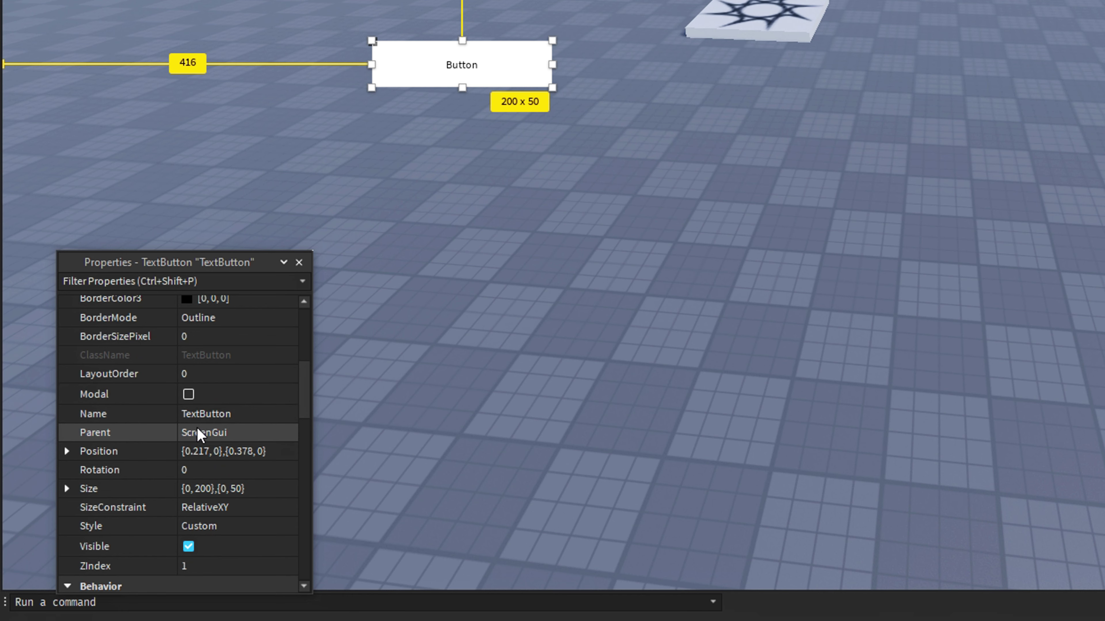
Step: Resize the text button to 100 by 100 pixels by setting both size offsets to 0, 100
click(66, 488)
scroll(217, 458, down, 1)
double_click(231, 453)
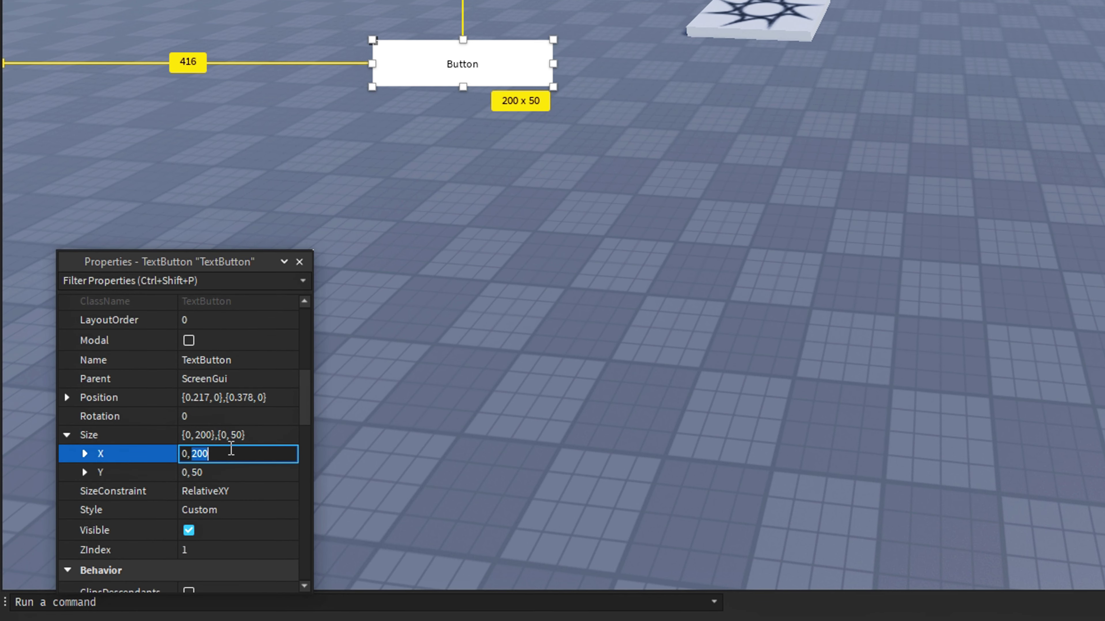
click(258, 472)
text(0, 100)
key(Return)
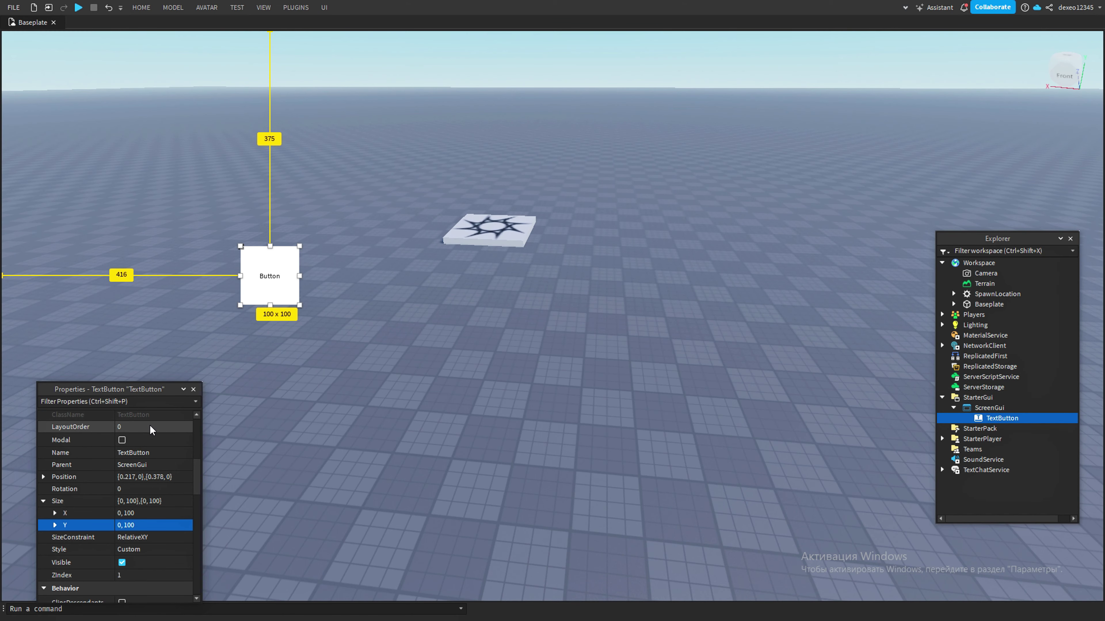
Step: Change the text displayed on the button to "Settings"
scroll(150, 429, down, 10)
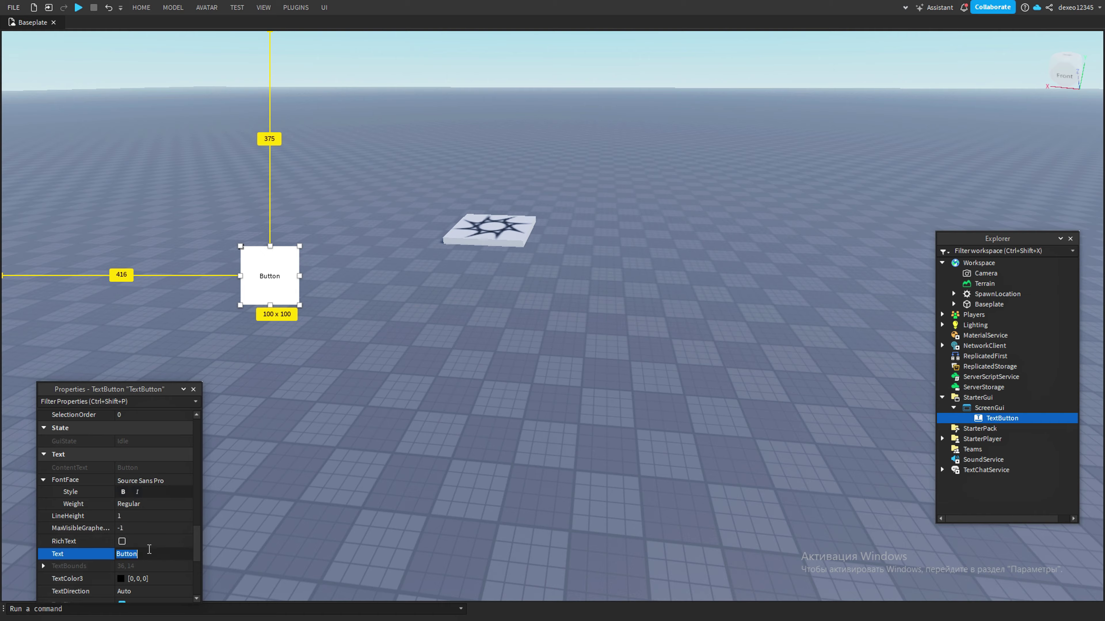
text(Se)
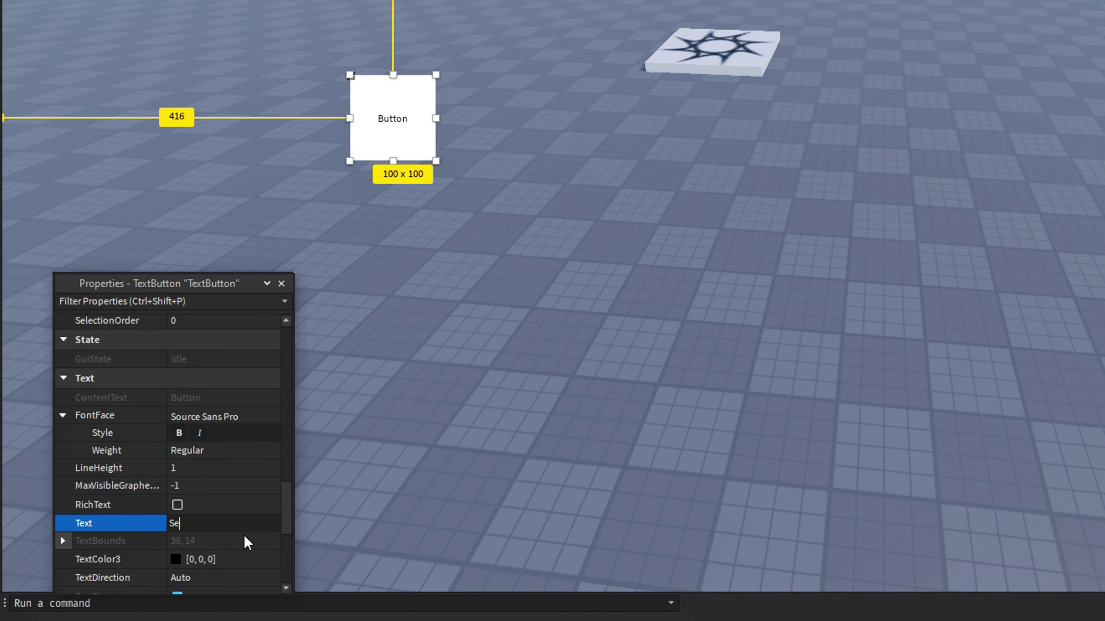
text(ttings)
key(Return)
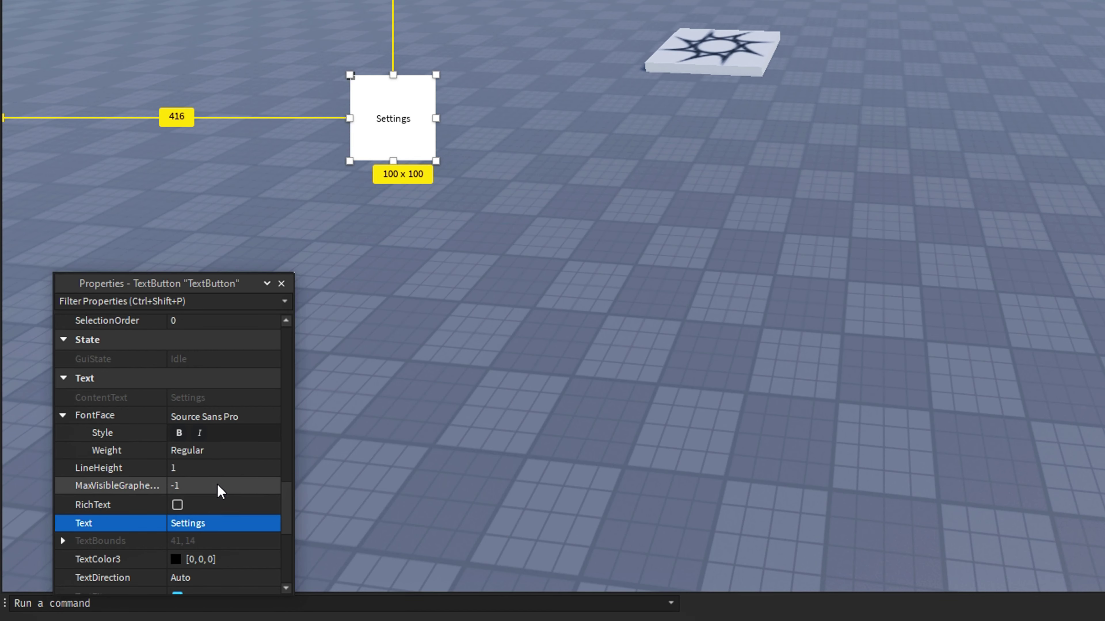
Step: Set the button's text color to white (255, 255, 255) and its font to Fredoka One
scroll(217, 484, down, 3)
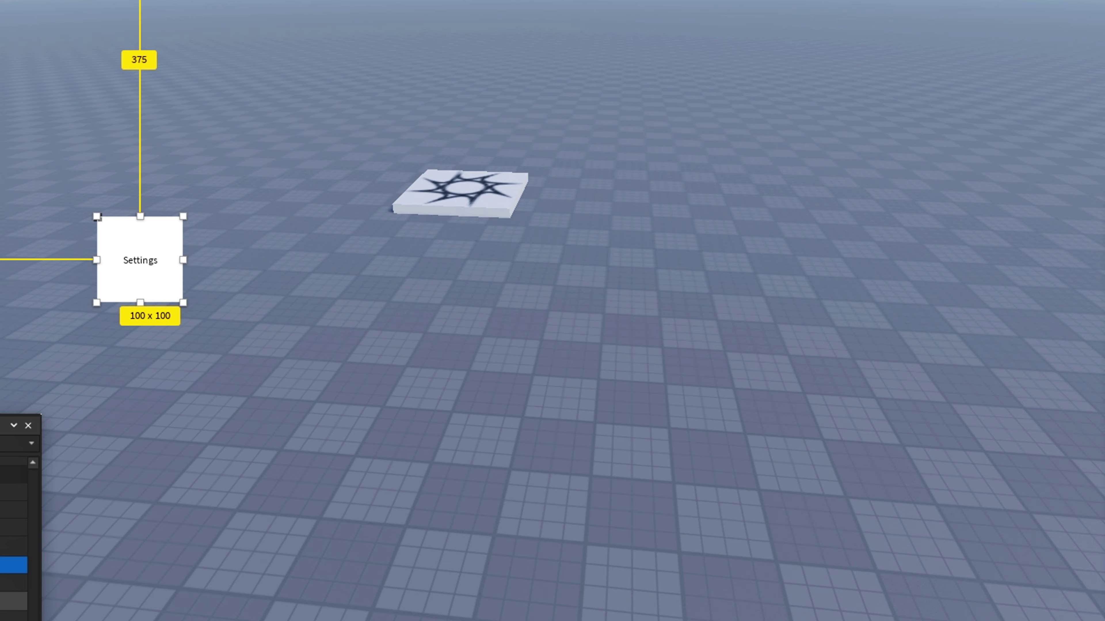
click(1, 599)
click(515, 280)
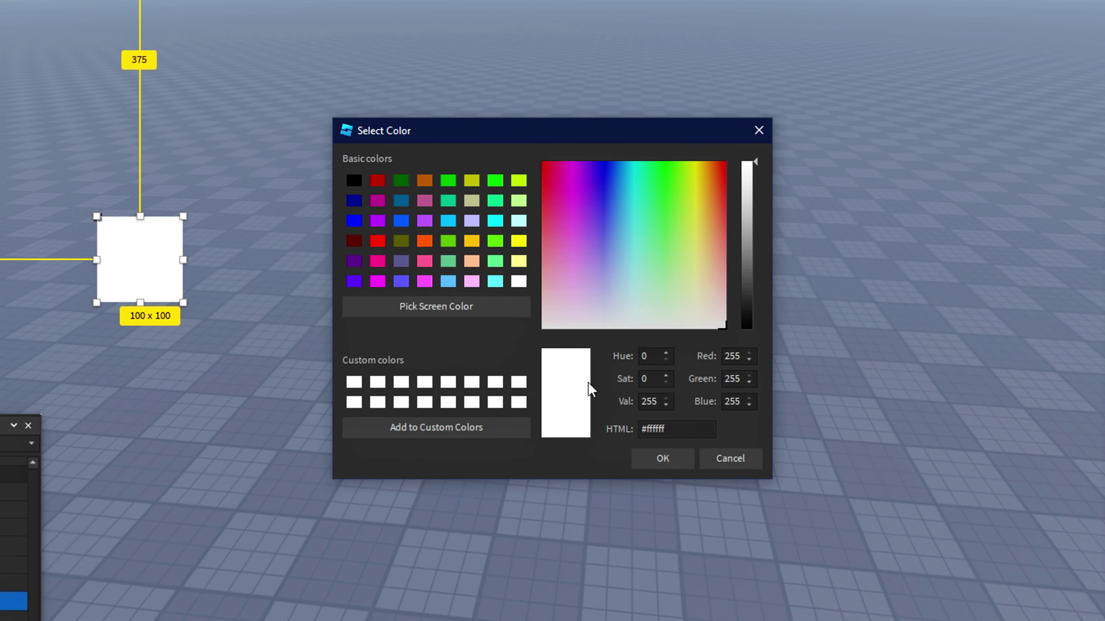
click(658, 457)
scroll(209, 381, up, 3)
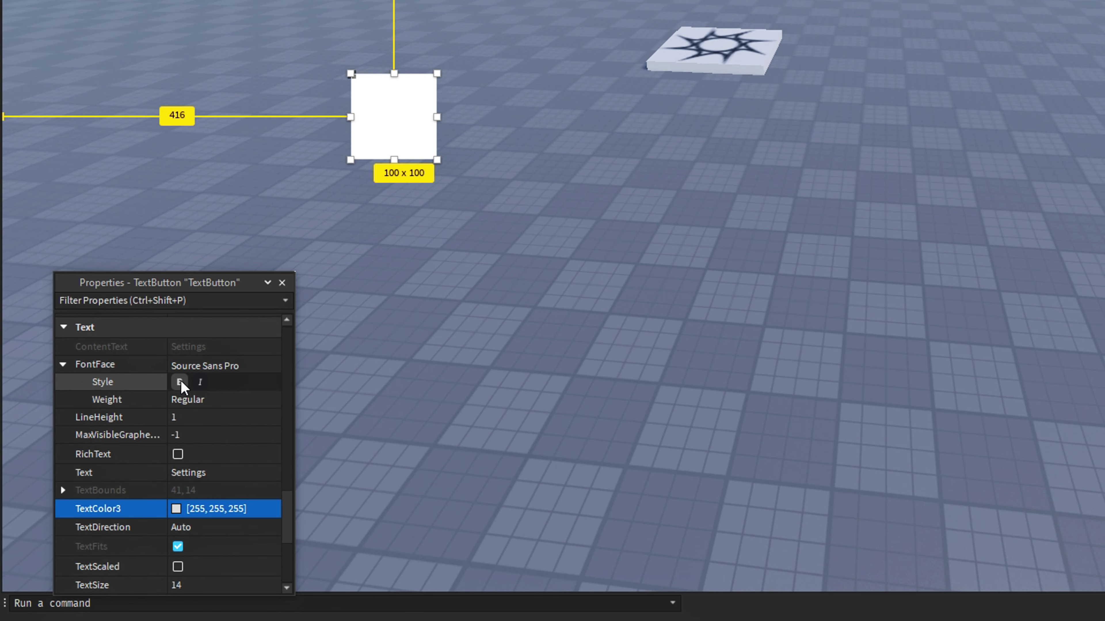
click(200, 366)
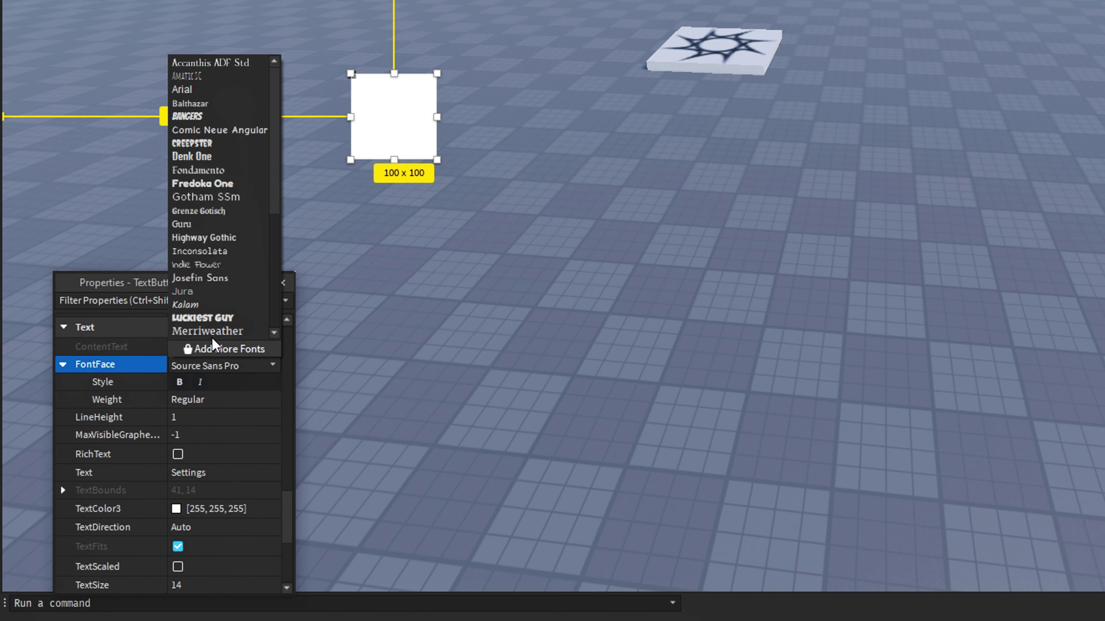
click(233, 205)
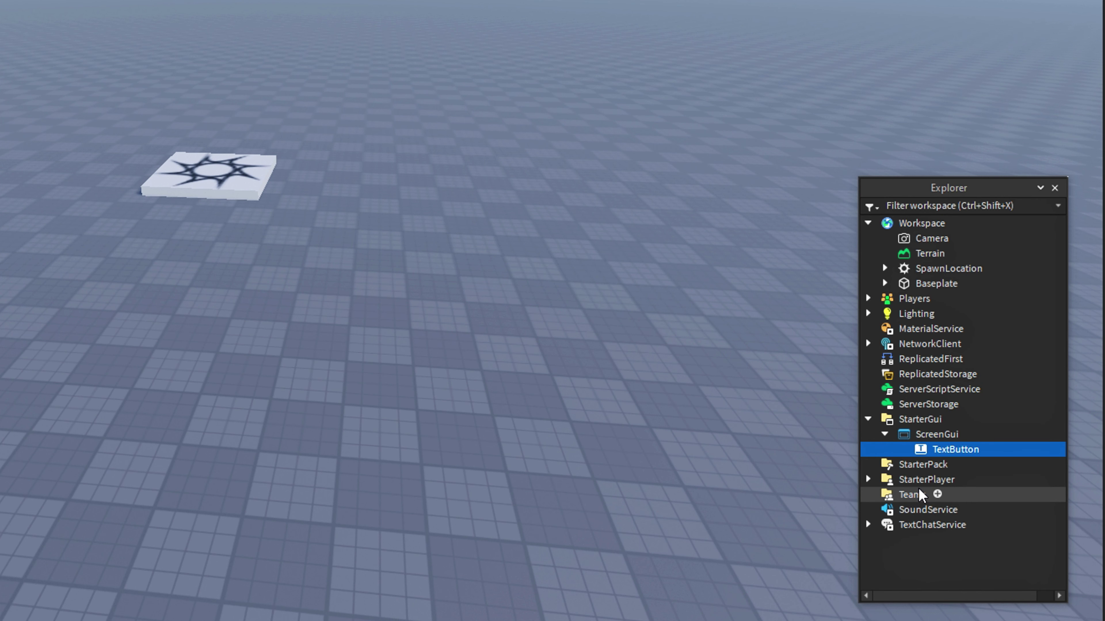
Step: Add a UIStroke to the TextButton to outline its text, with a thickness of 3
click(995, 450)
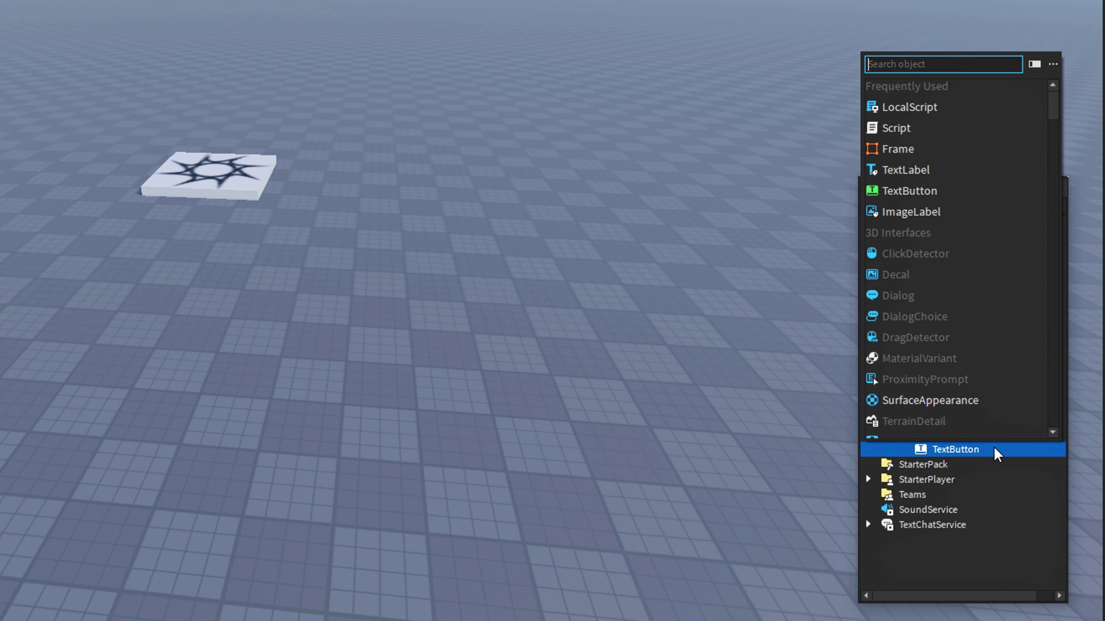
text(ui)
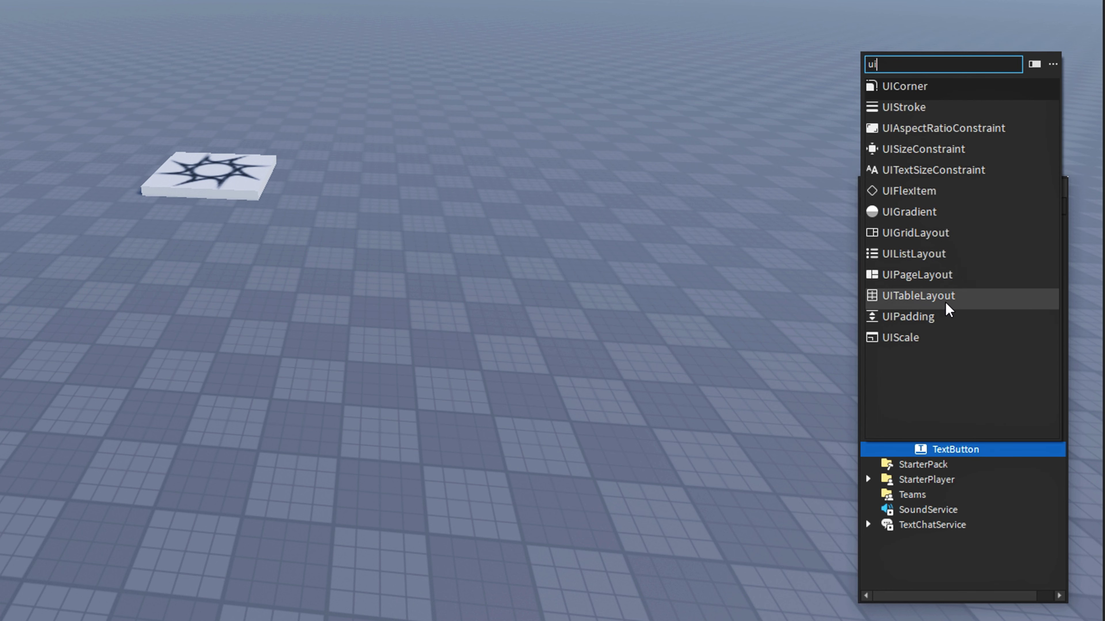
click(936, 108)
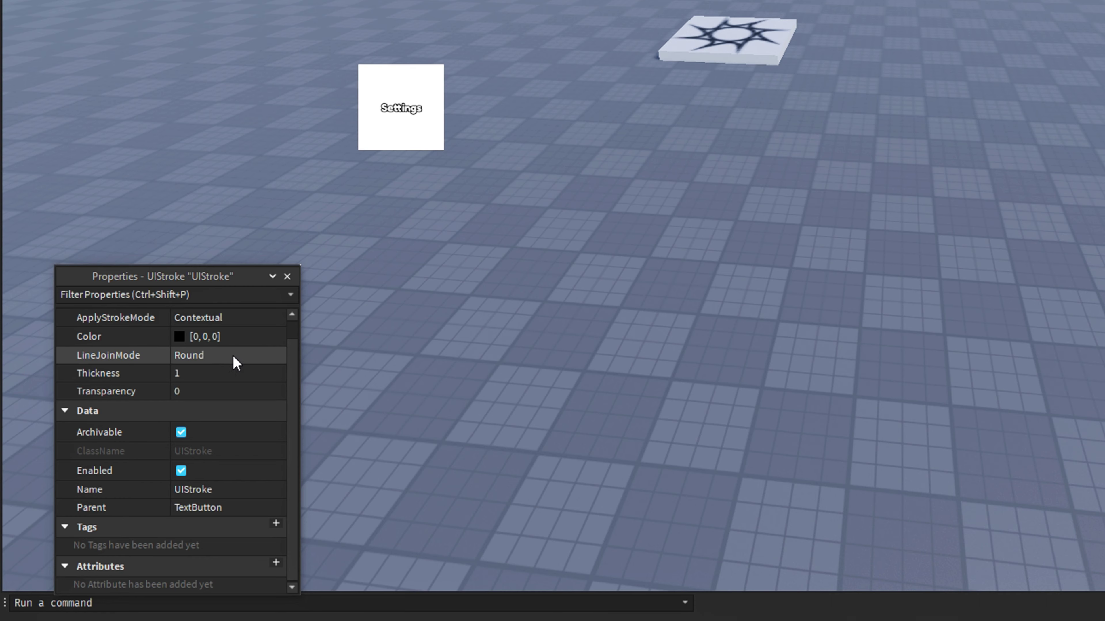
click(131, 454)
text(3)
Step: Increase the text size of the TextButton so its label fills more of the button's width
click(998, 419)
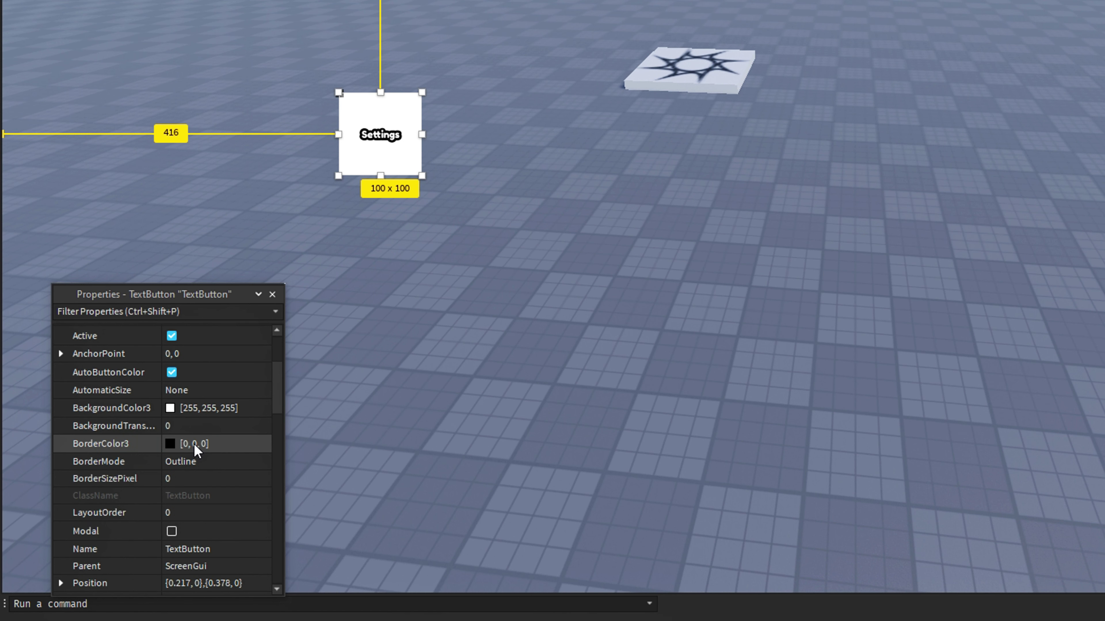
scroll(134, 491, down, 4)
scroll(188, 436, down, 10)
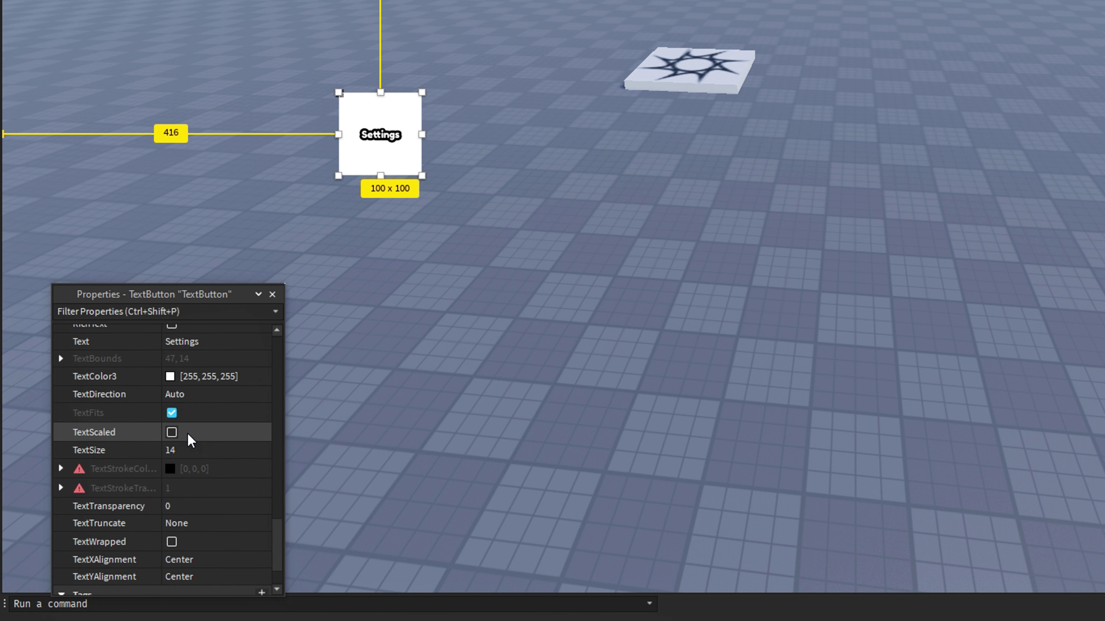
click(188, 450)
drag(220, 452, 230, 454)
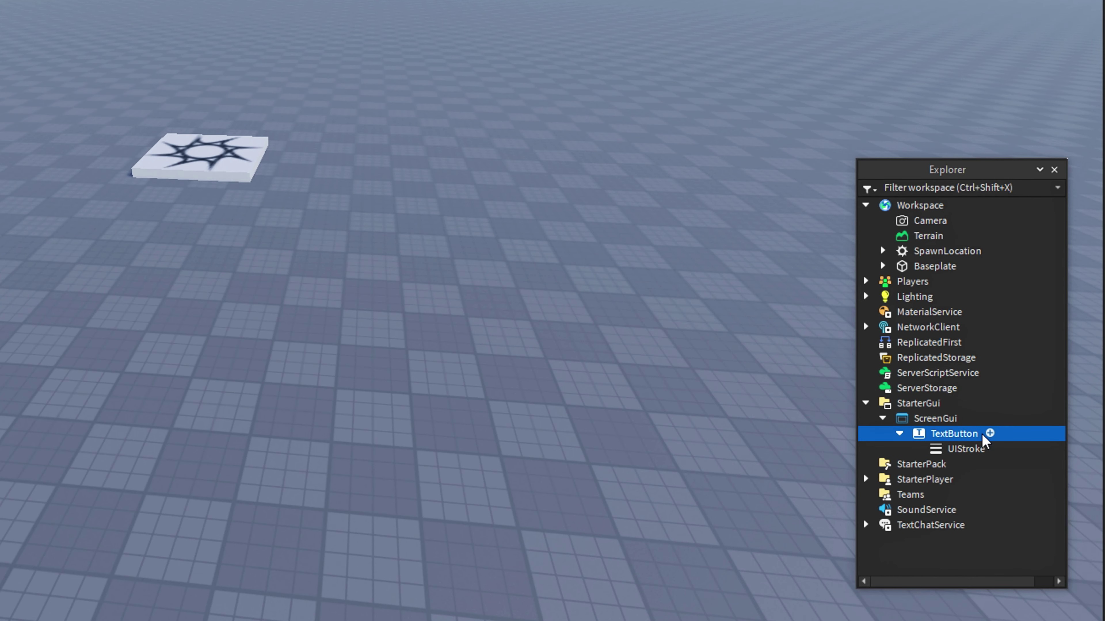
Step: Add a second UIStroke to the TextButton, with its ApplyStrokeMode set to Border and a thickness of 3
click(990, 434)
text(ui)
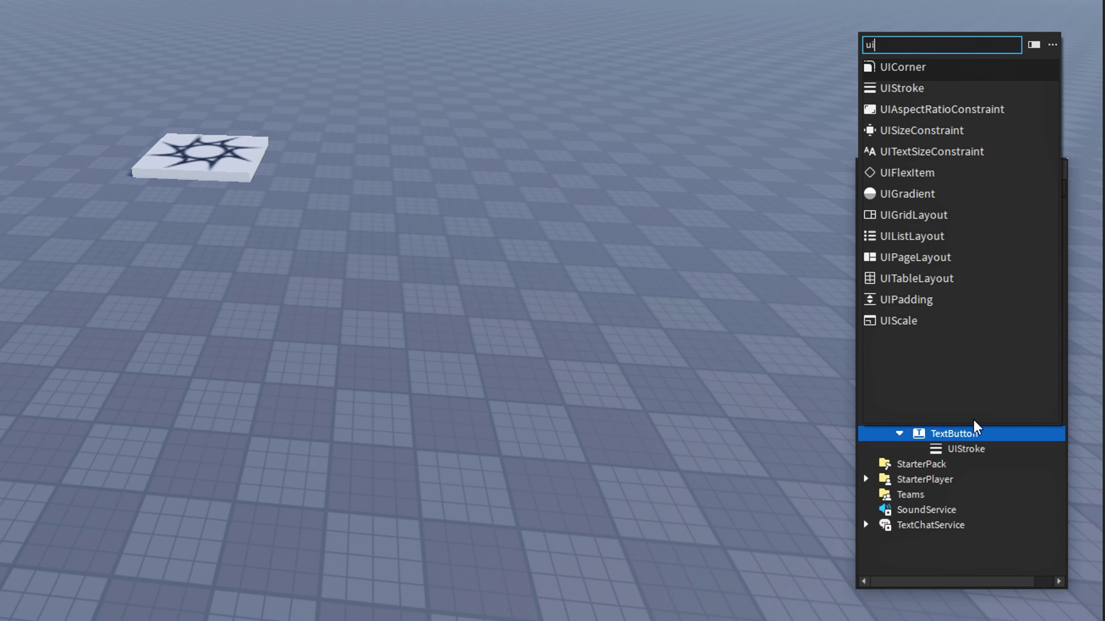
text(s)
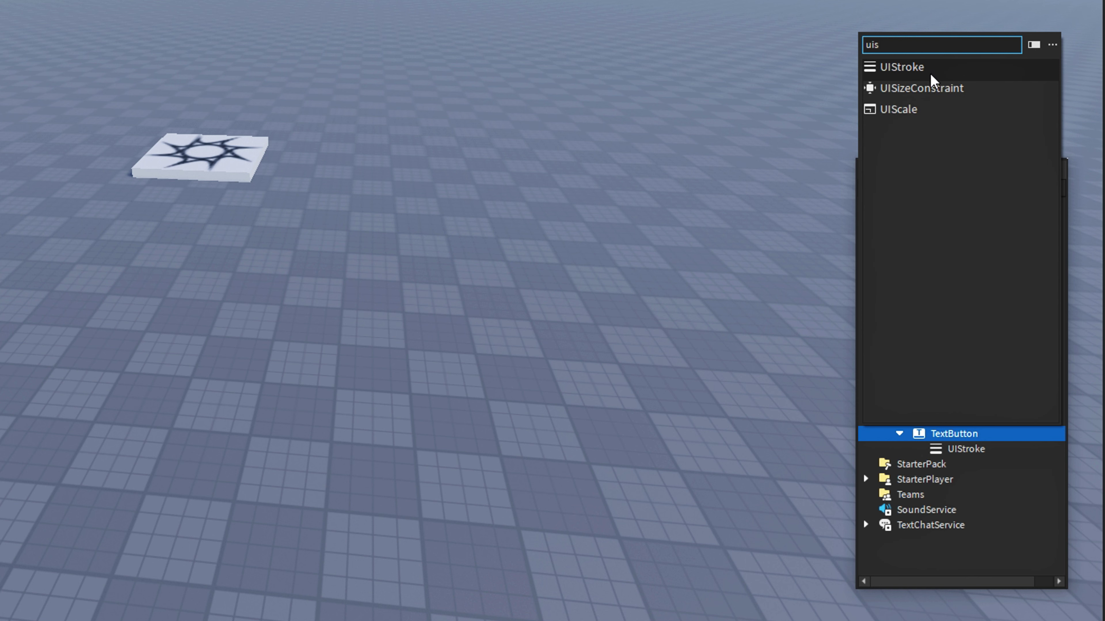
click(931, 69)
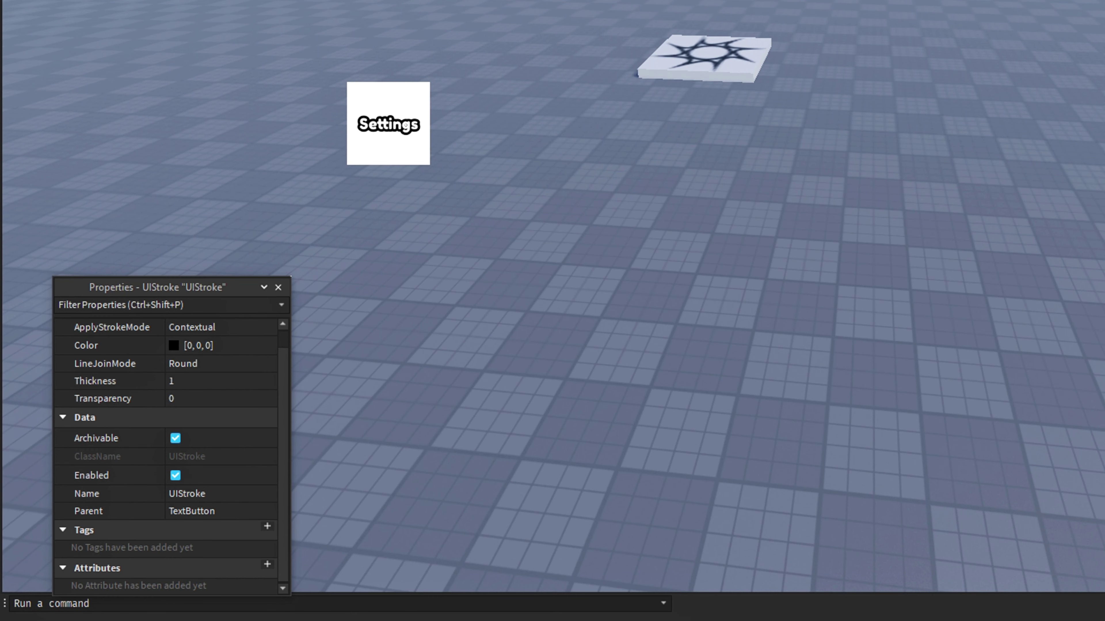
click(219, 327)
click(193, 346)
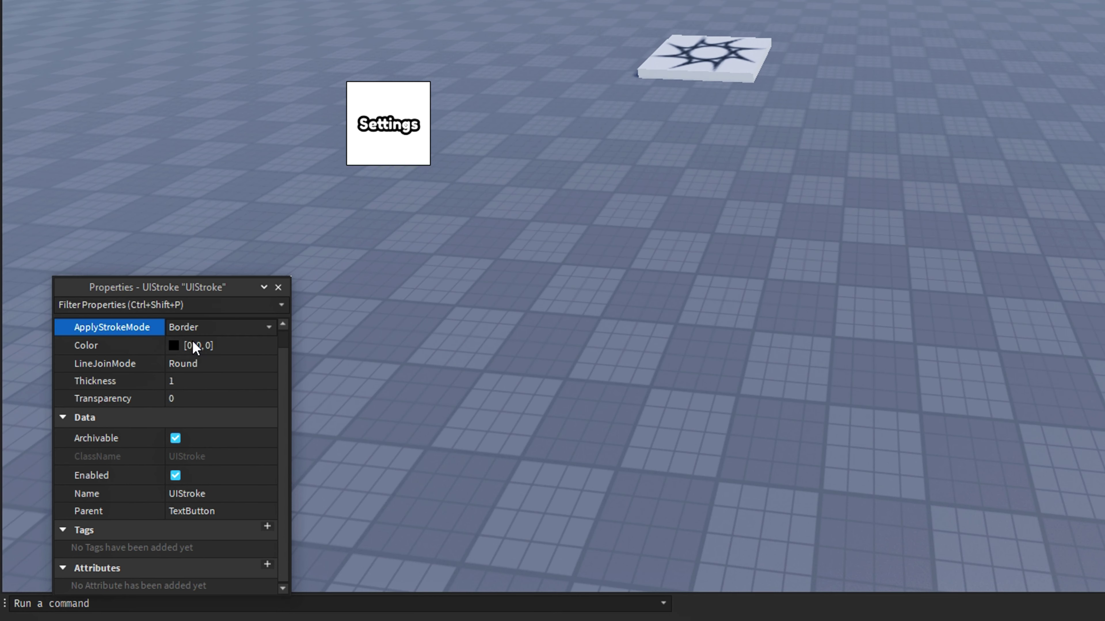
click(184, 381)
text(3)
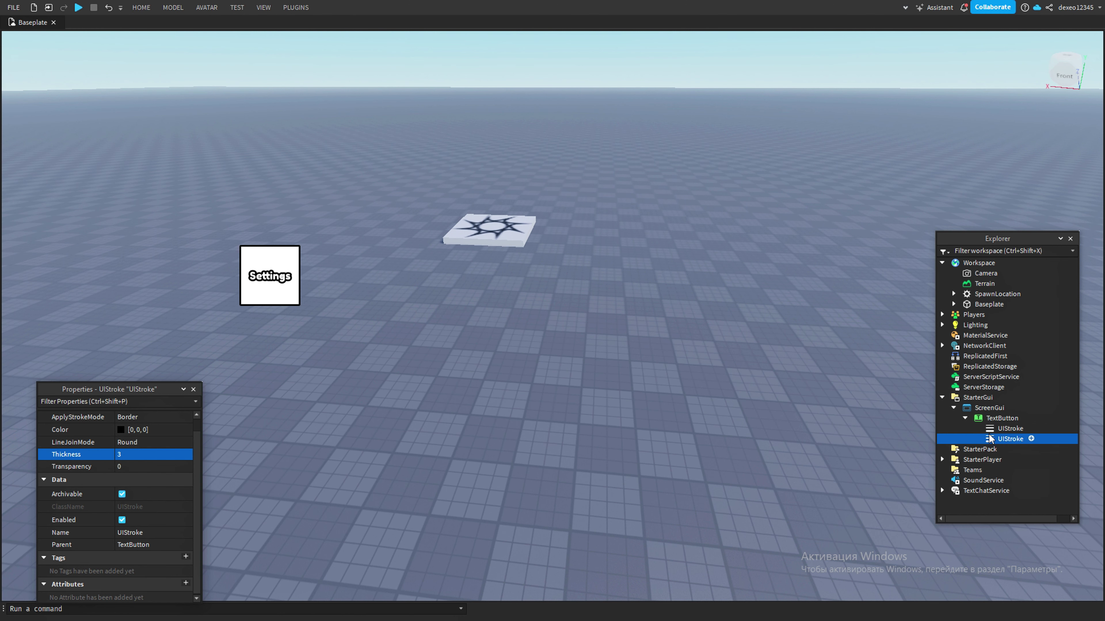
Step: Add a UICorner to the TextButton and set its corner radius to 0, 25
click(1001, 419)
click(1028, 419)
text(ui)
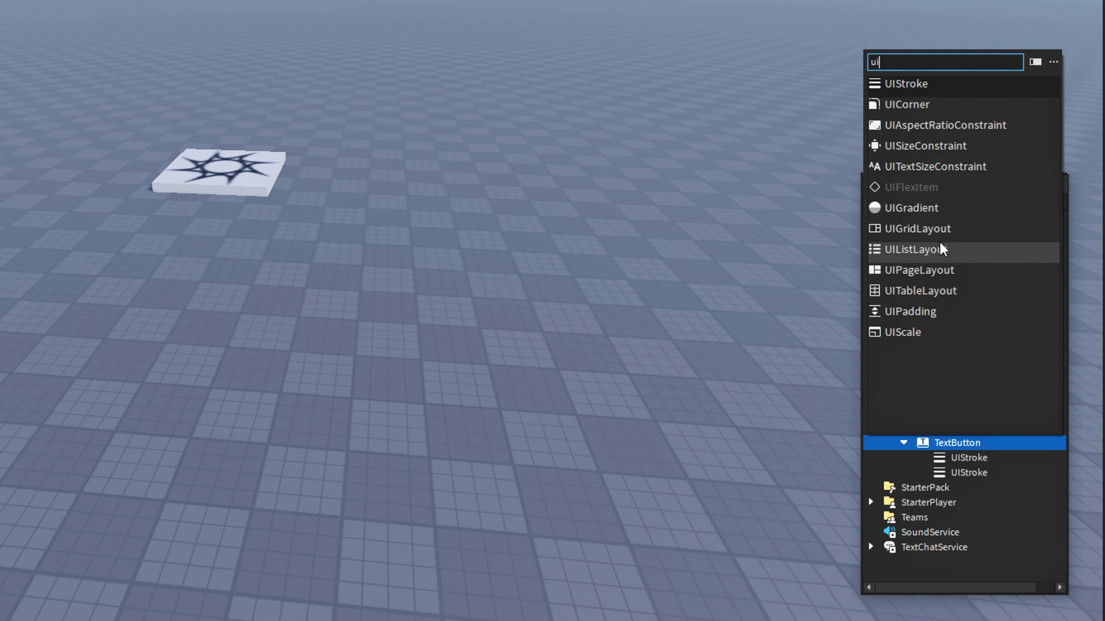
click(968, 186)
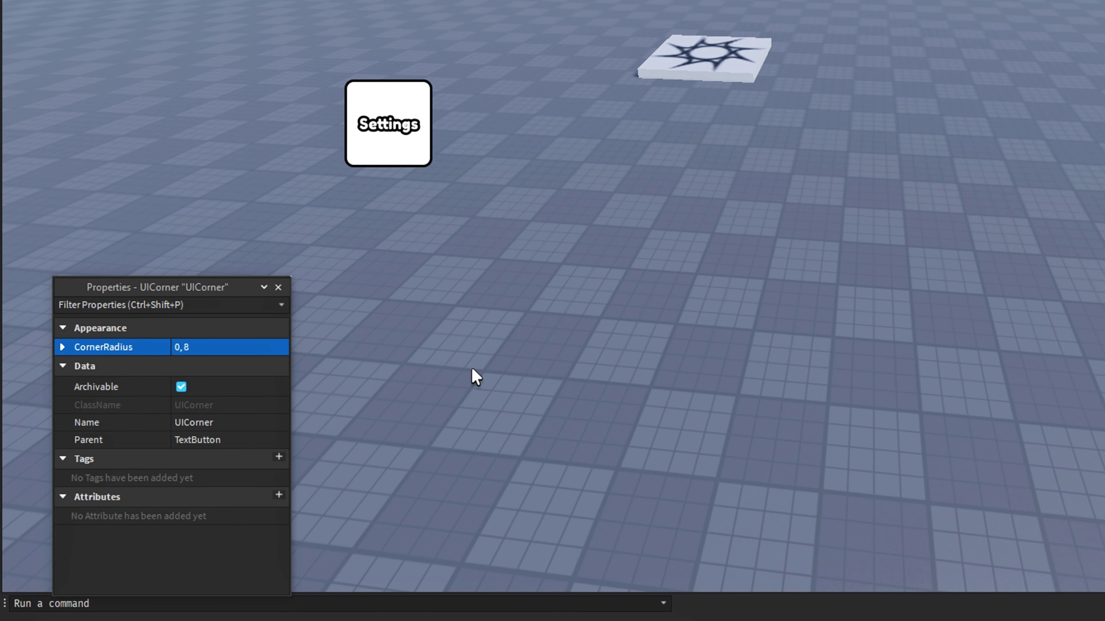
click(194, 347)
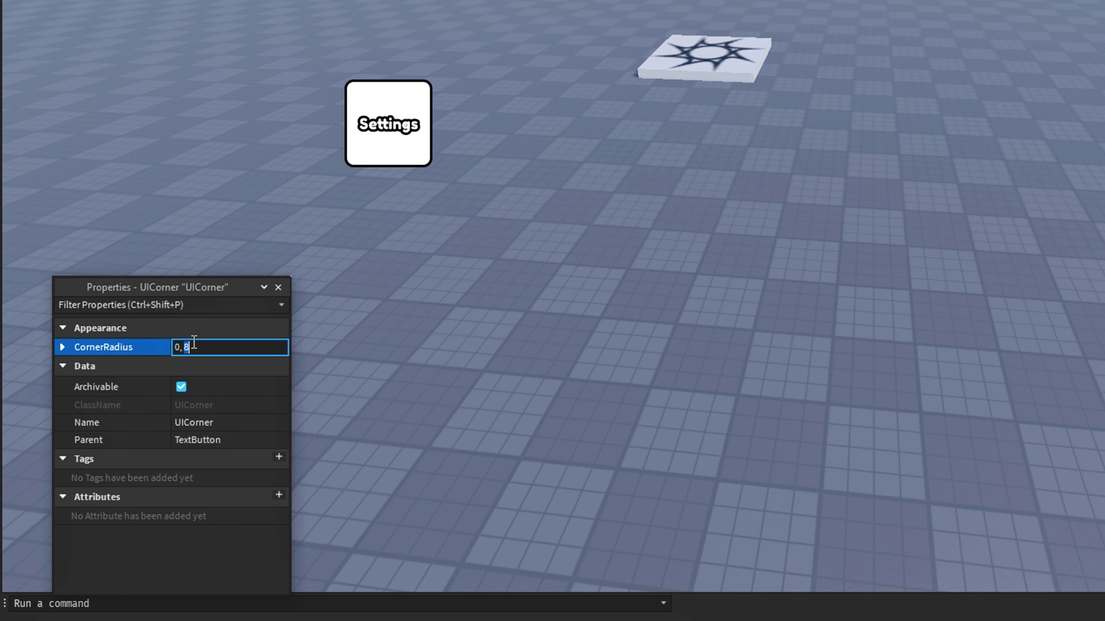
text(25)
key(Return)
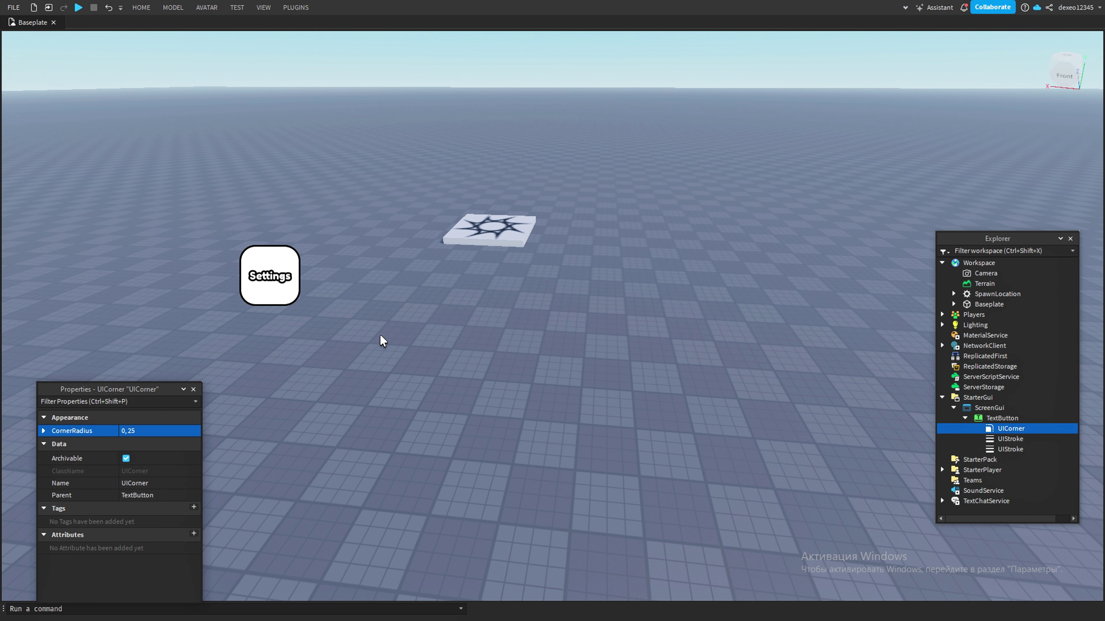
Step: Move the button to about 154 px from the viewport's left and 415 px from its top, and rename it Settings
click(1001, 419)
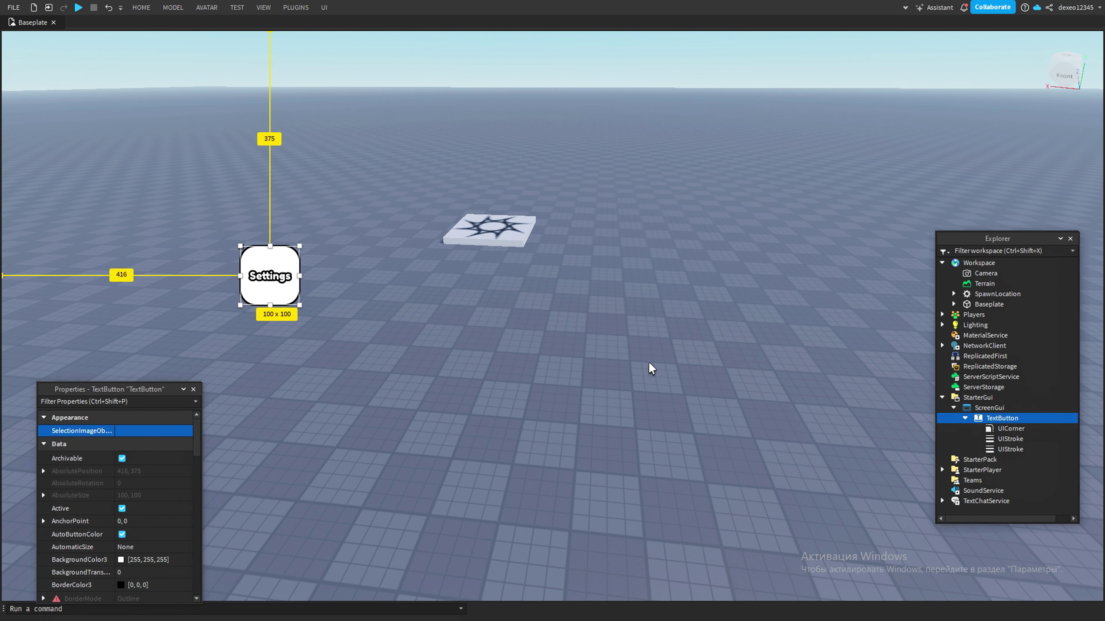
drag(270, 277, 119, 300)
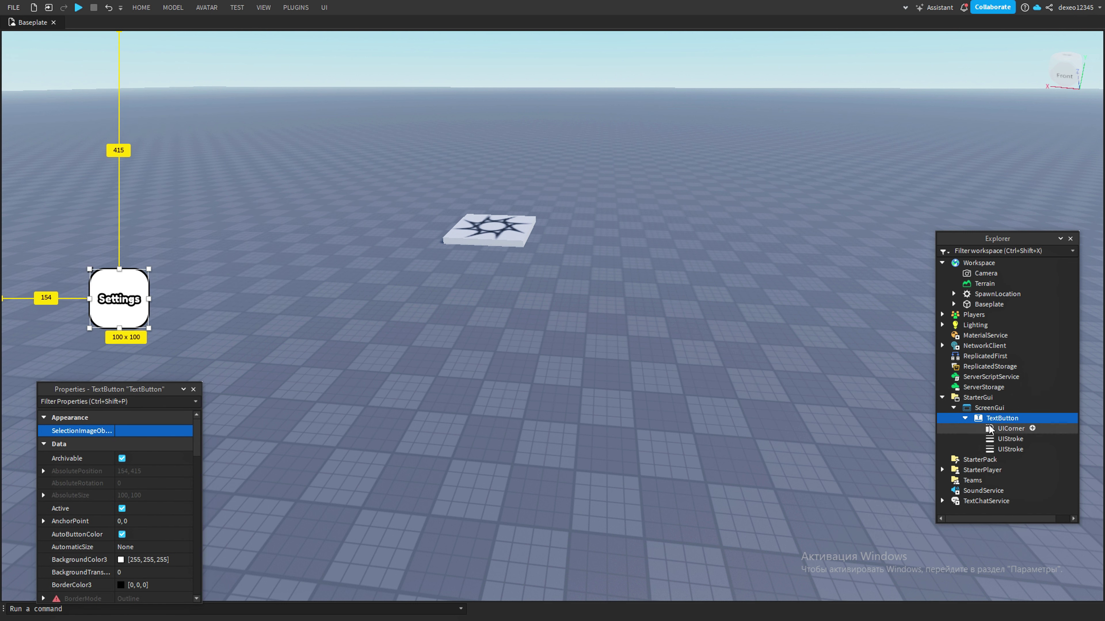
key(F2)
text(Settings)
key(Return)
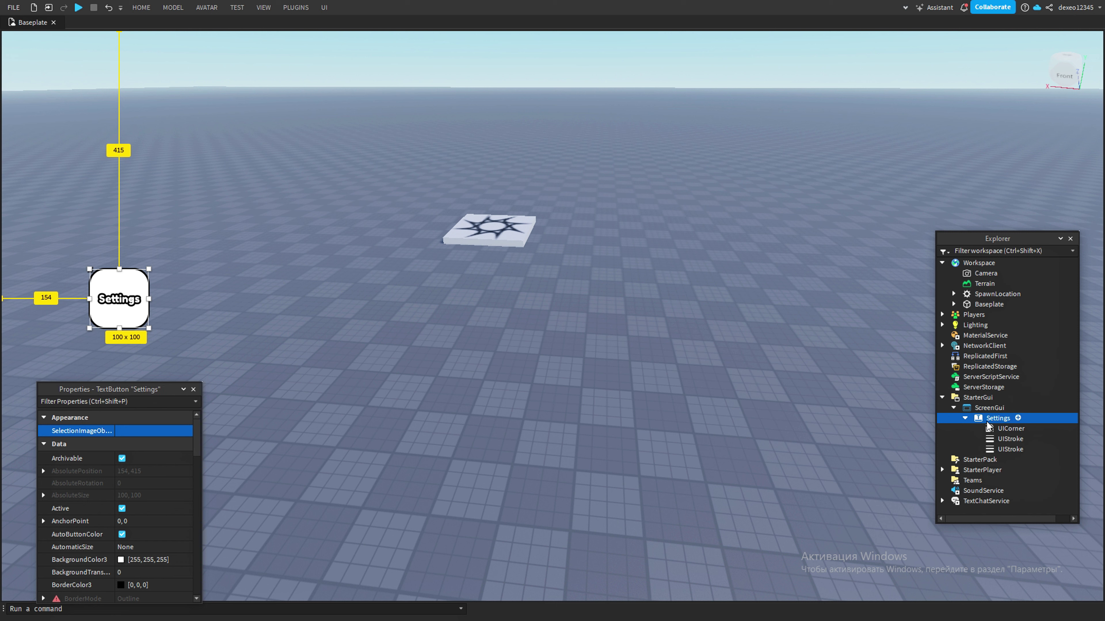
Step: Add a Frame to the ScreenGui, enlarge it to about 419 by 459 pixels and place it in the middle of the viewport
click(1016, 408)
text(f)
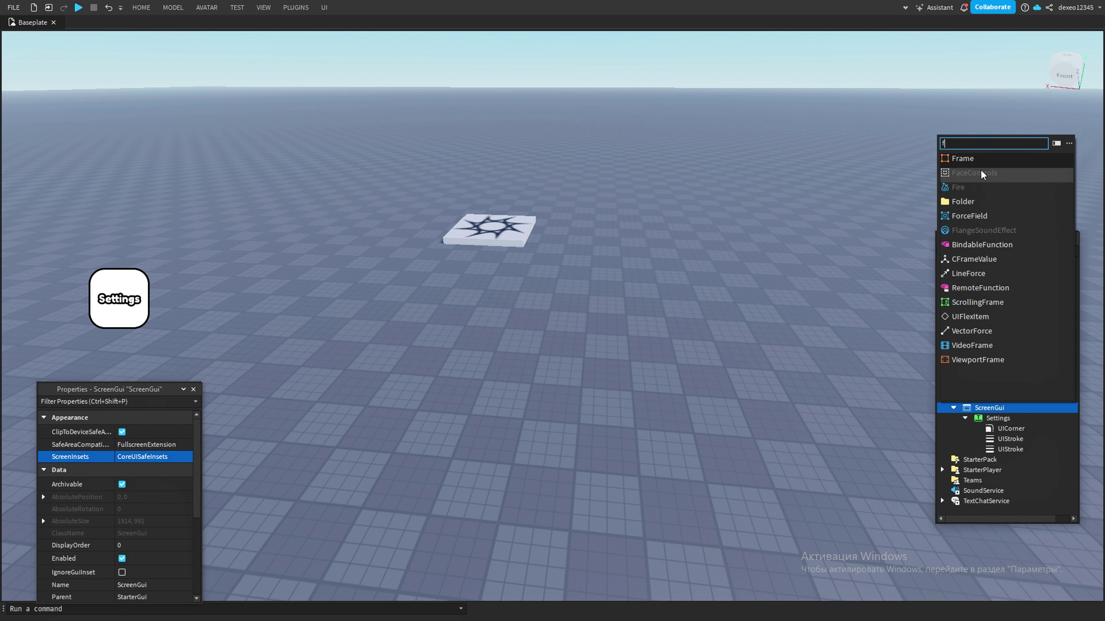
click(980, 164)
drag(18, 52, 556, 313)
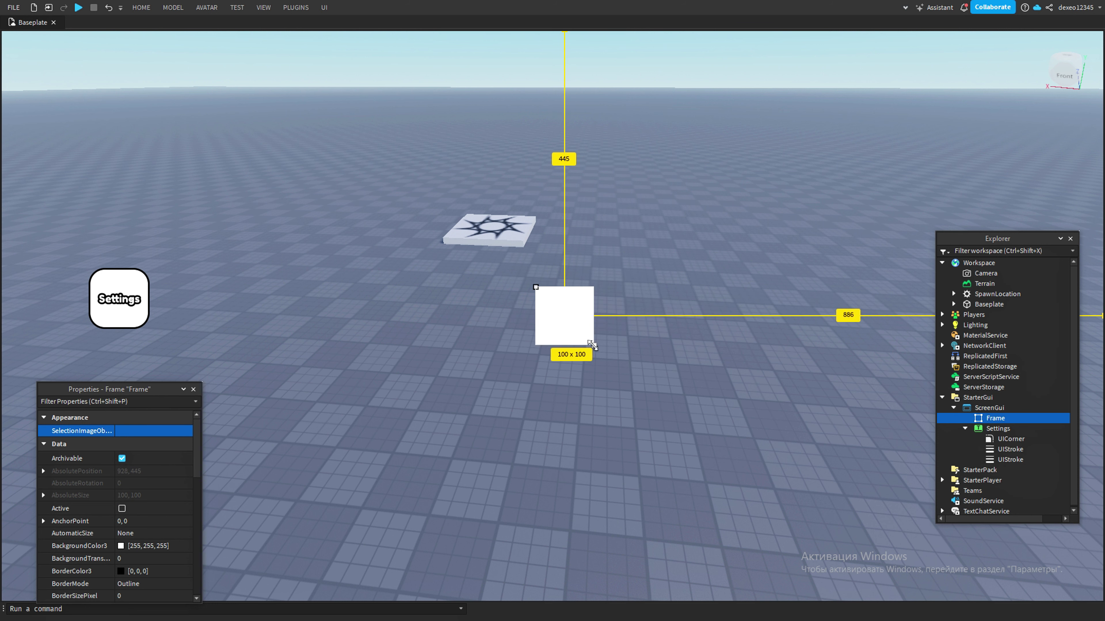
drag(592, 345, 779, 529)
drag(710, 427, 577, 315)
drag(551, 438, 547, 469)
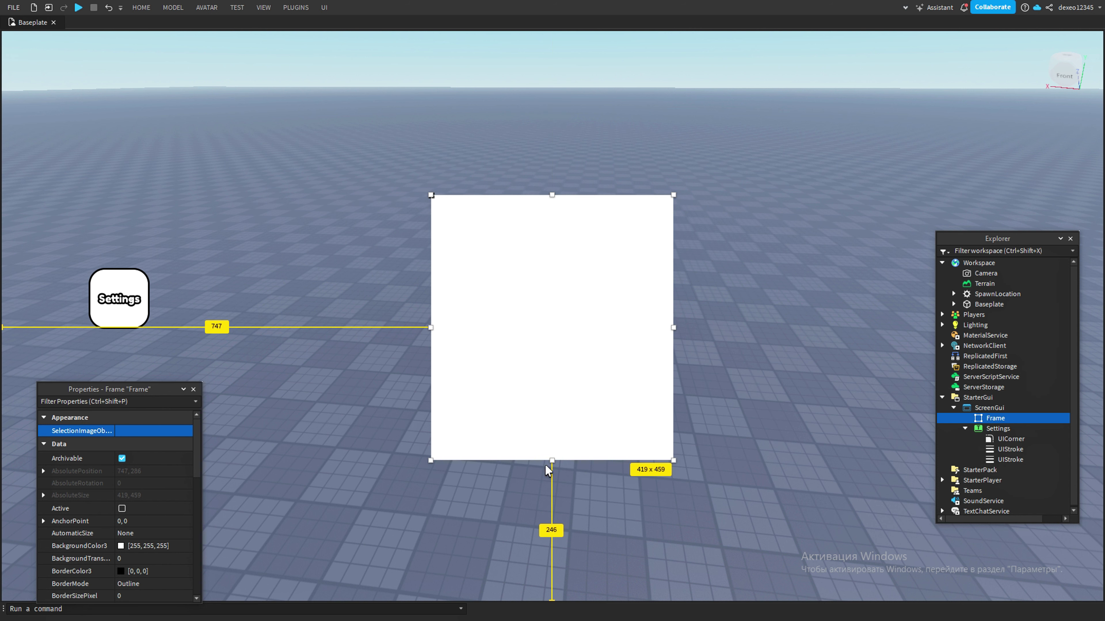
Step: Duplicate the Settings button's UICorner and both UIStrokes into the Frame, and delete the surplus UIStroke, keeping the border one
click(1010, 439)
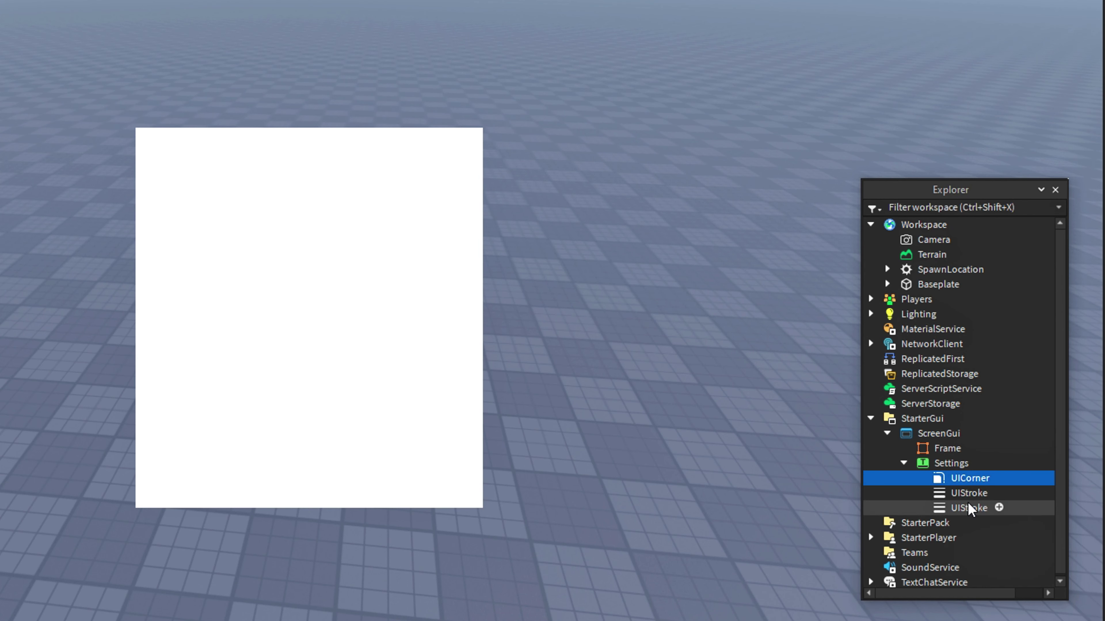
shift+click(1014, 460)
key(ctrl+d)
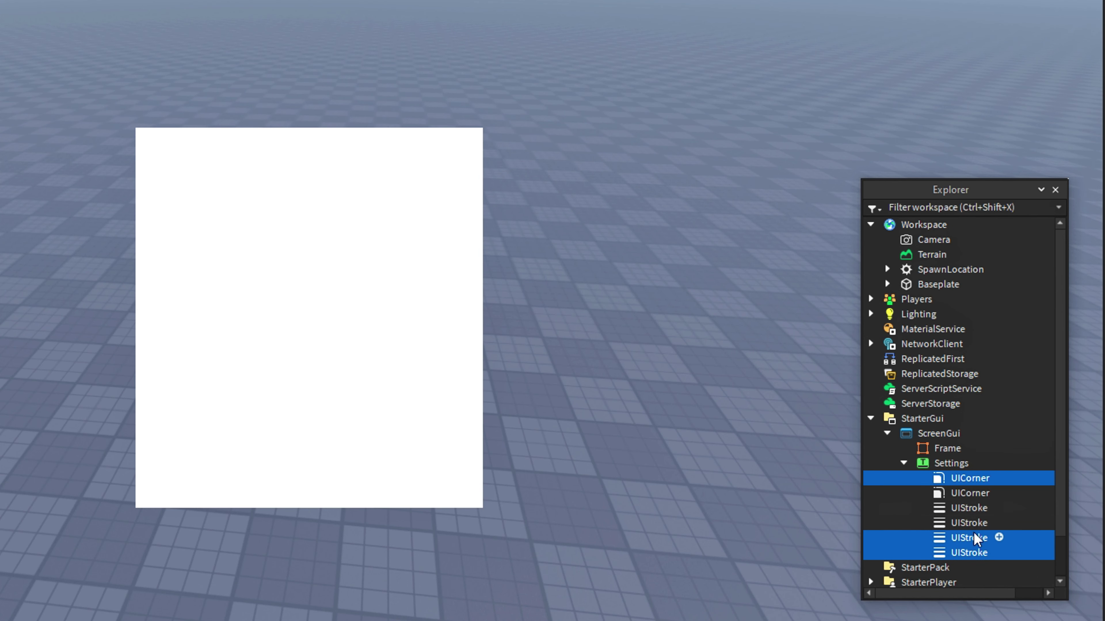
drag(974, 540, 948, 448)
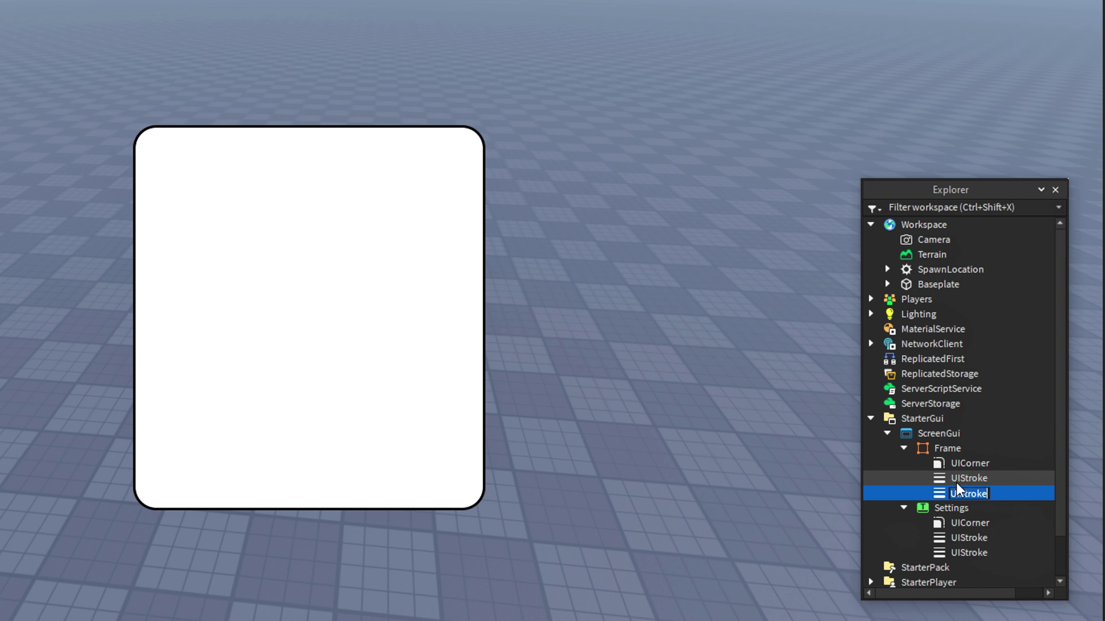
click(959, 478)
key(Delete)
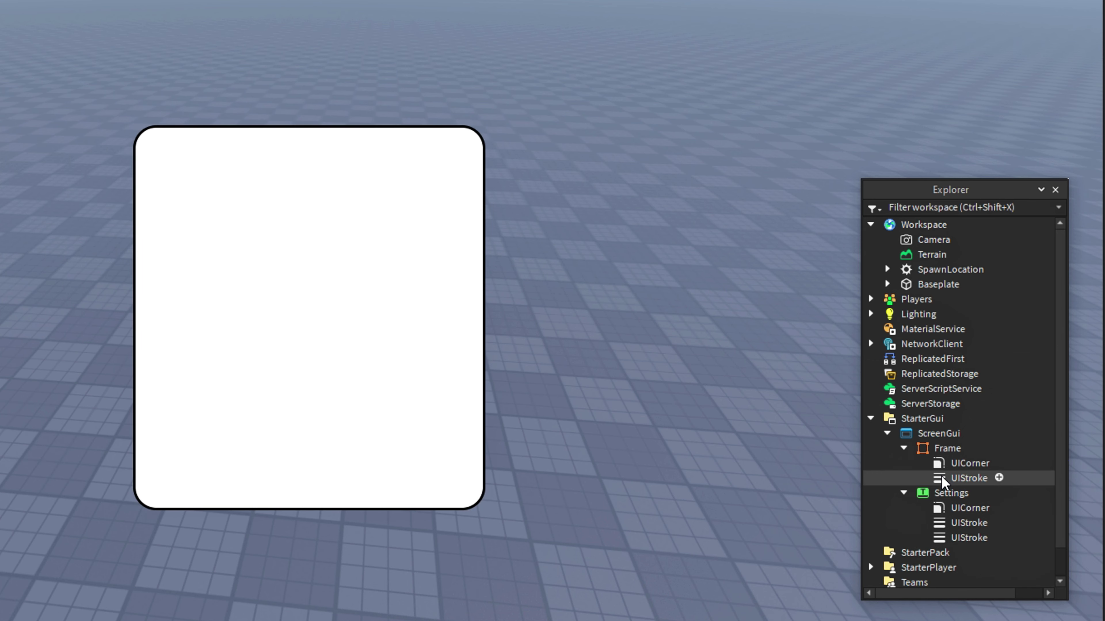
Step: Duplicate the Frame, nest the copy inside the original, and resize it to a row about 390 by 119 pixels near the original's upper edge
click(948, 448)
key(ctrl+d)
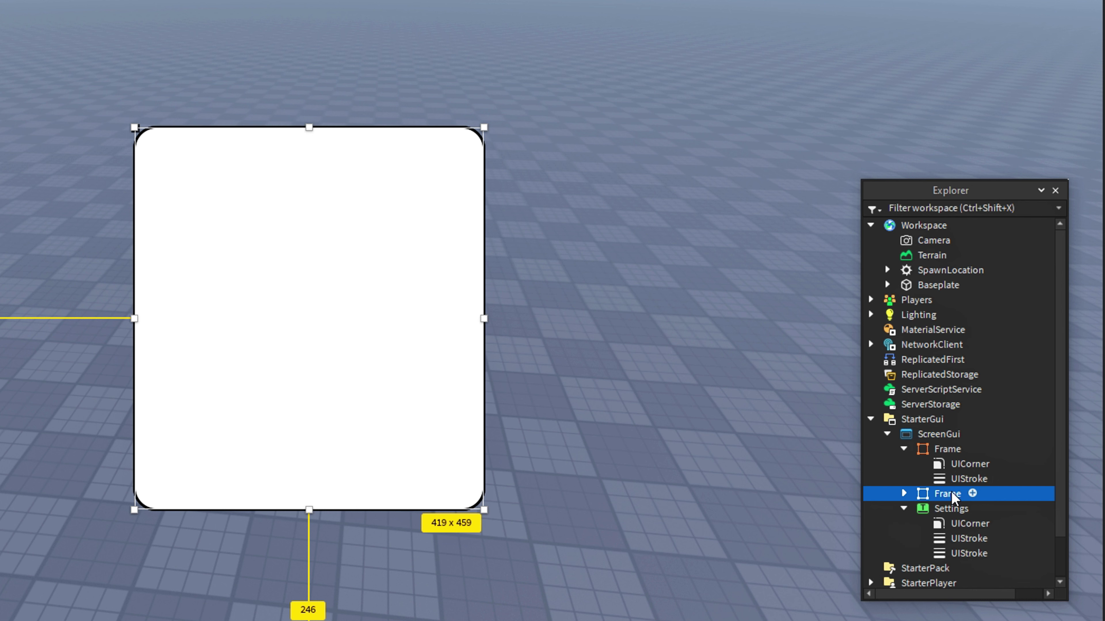
drag(953, 496, 948, 450)
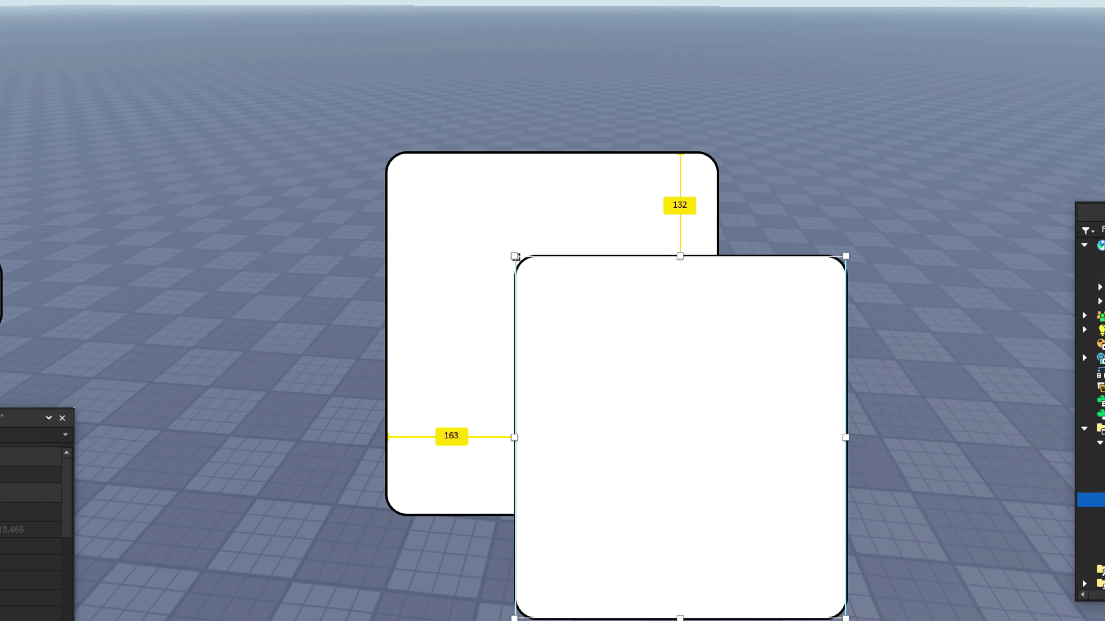
drag(525, 436, 398, 341)
drag(650, 367, 651, 351)
drag(552, 515, 550, 280)
Step: Add a TextButton to the inner Frame and place it about 34 px from the row's top and 33 px from its right edge
click(1025, 449)
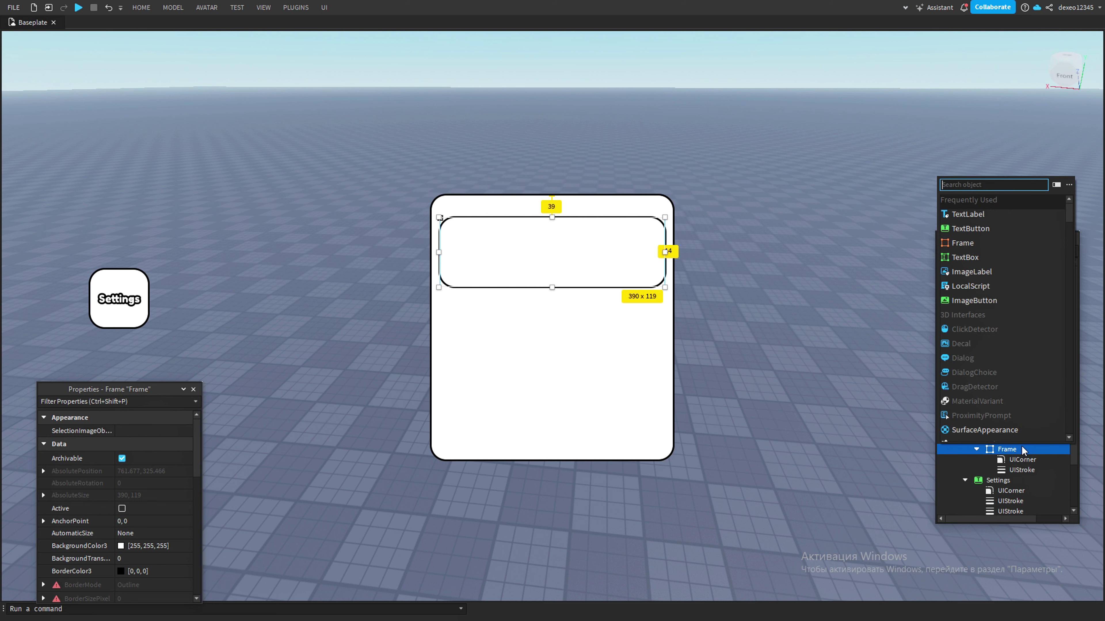
text(tex)
click(977, 203)
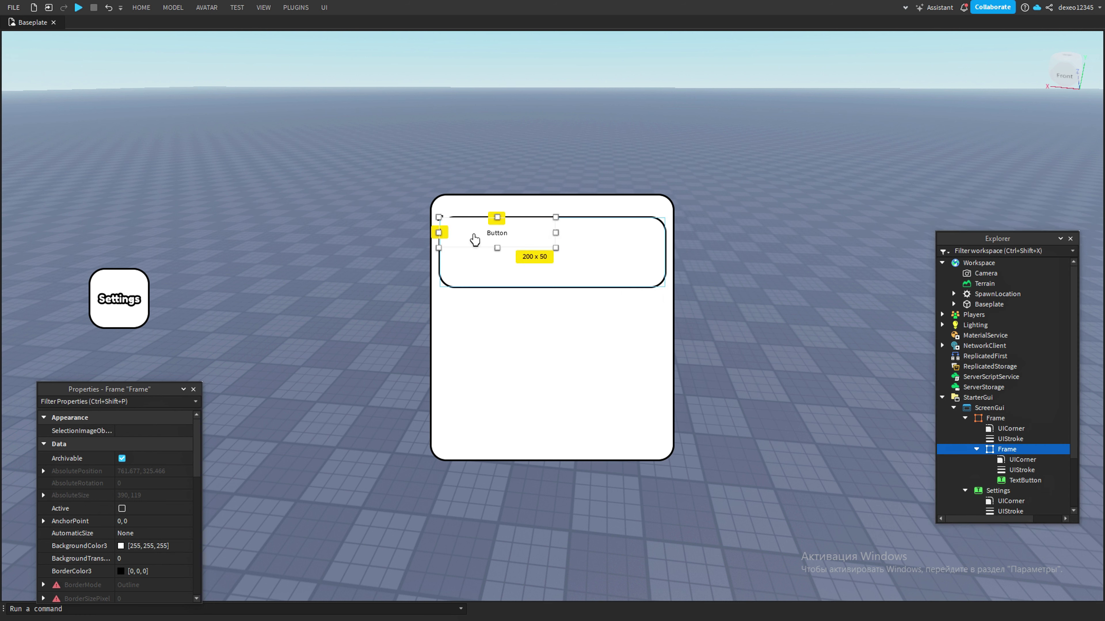
drag(473, 239, 563, 260)
Step: Duplicate the inner Frame's UICorner and UIStroke into the TextButton, and set that corner radius to 0, 15
key(ctrl+v)
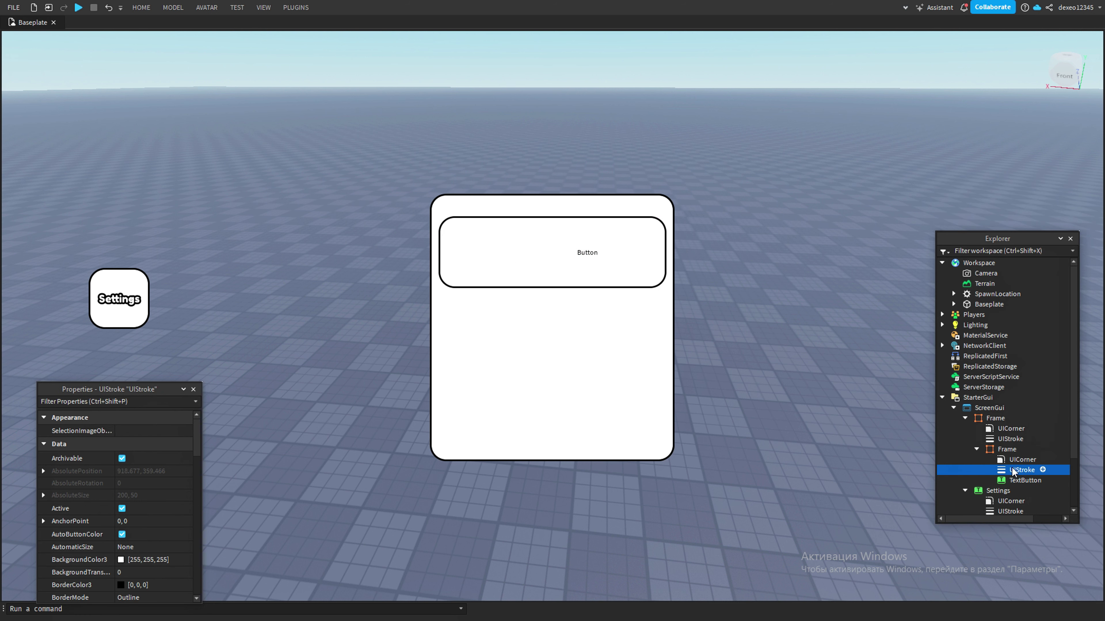
drag(1023, 490, 1025, 500)
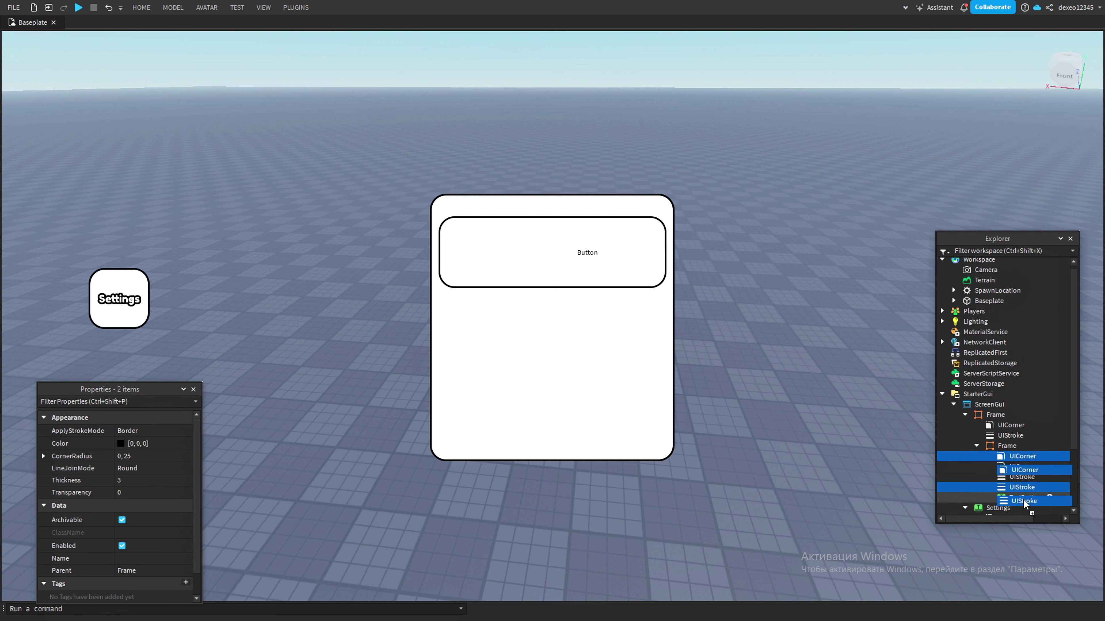
click(1021, 482)
click(1032, 487)
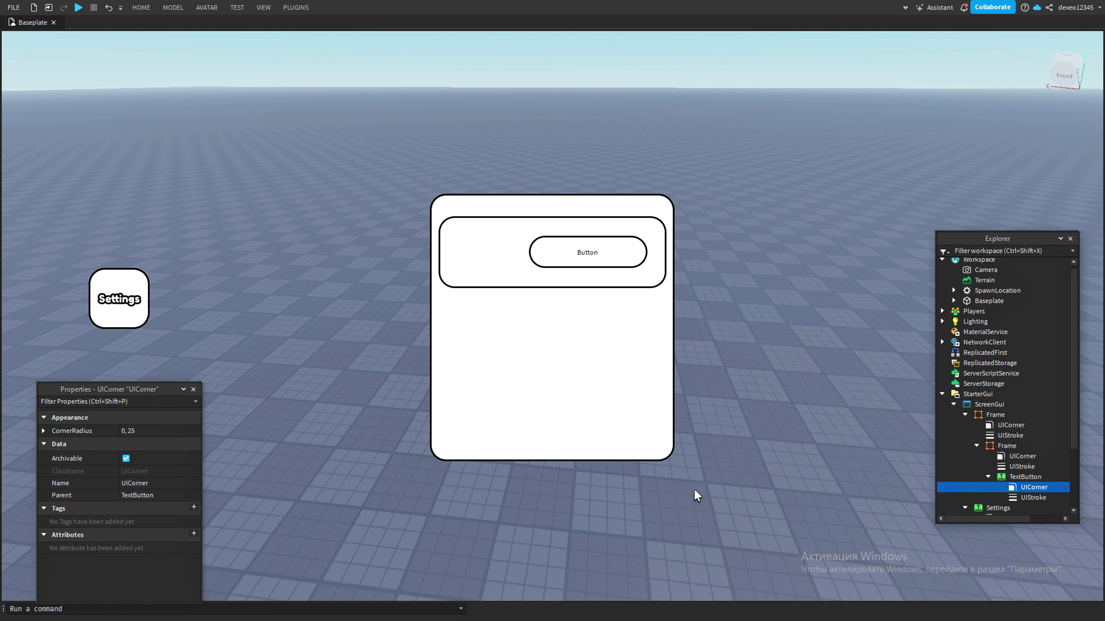
click(170, 431)
text(0, 15)
key(Return)
Step: Duplicate the TextButton's UIStroke and set one stroke's ApplyStrokeMode to Contextual
click(1031, 497)
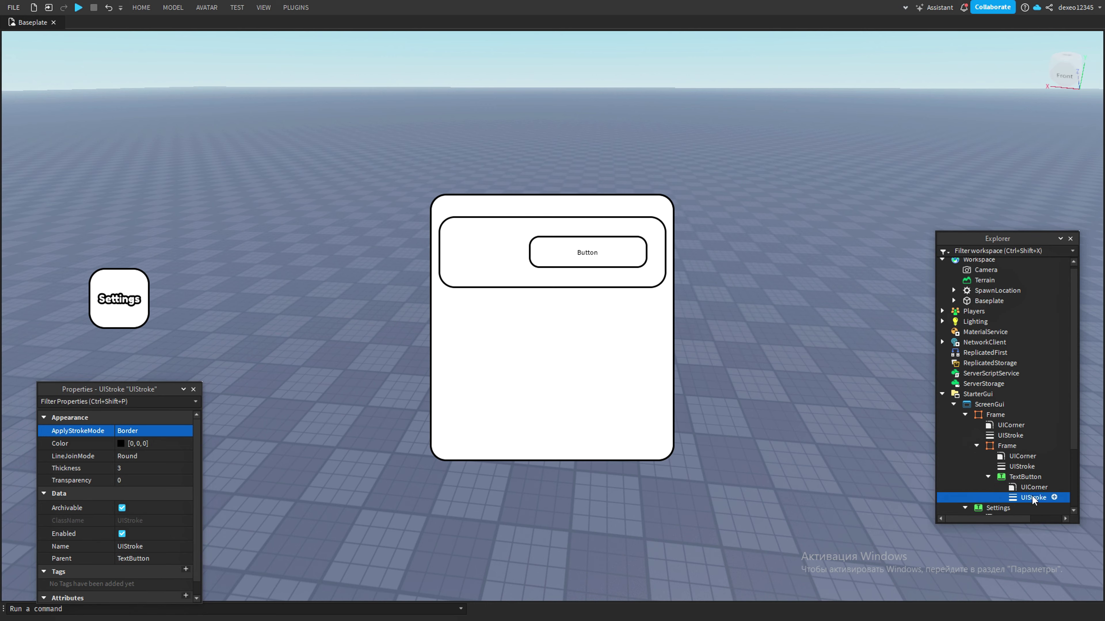
click(126, 429)
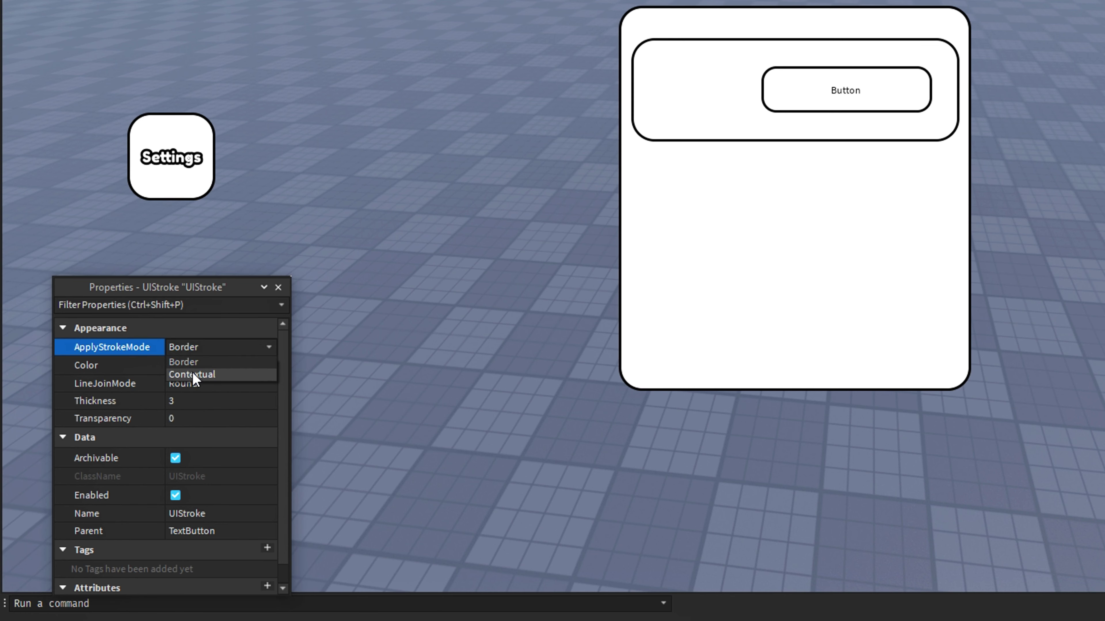
click(193, 374)
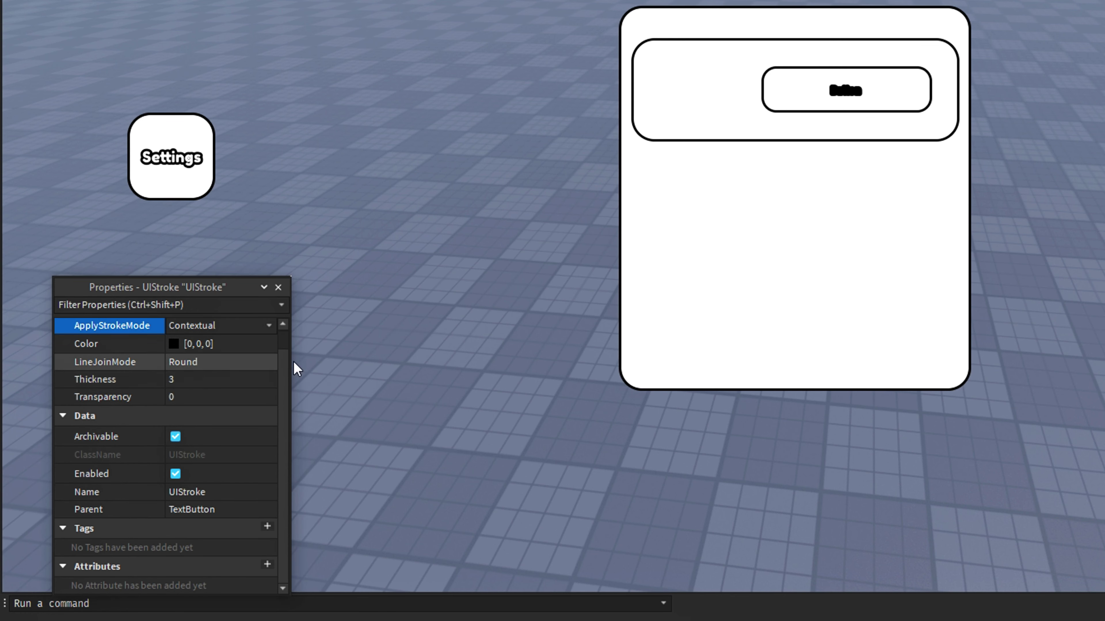
Step: Set the TextButton's text colour to white (255, 255, 255)
click(191, 531)
scroll(208, 433, down, 5)
scroll(208, 433, down, 8)
click(173, 432)
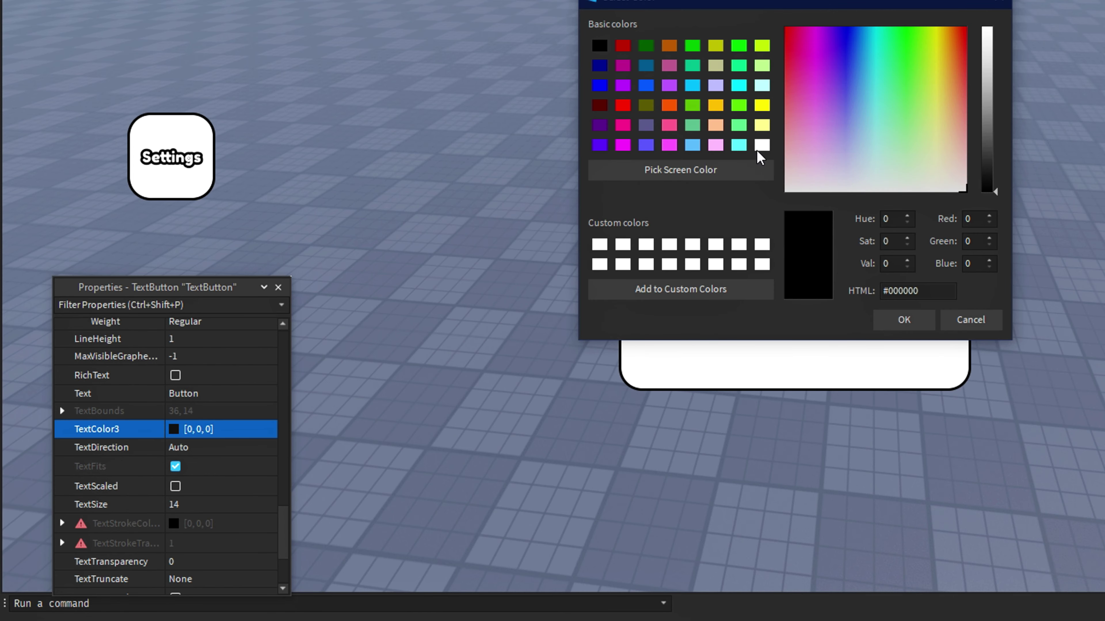
click(757, 152)
click(905, 318)
Step: Set the TextButton's font to Fredoka One at text size 32, and narrow the button to about 116 by 50 pixels
scroll(202, 362, up, 2)
click(205, 397)
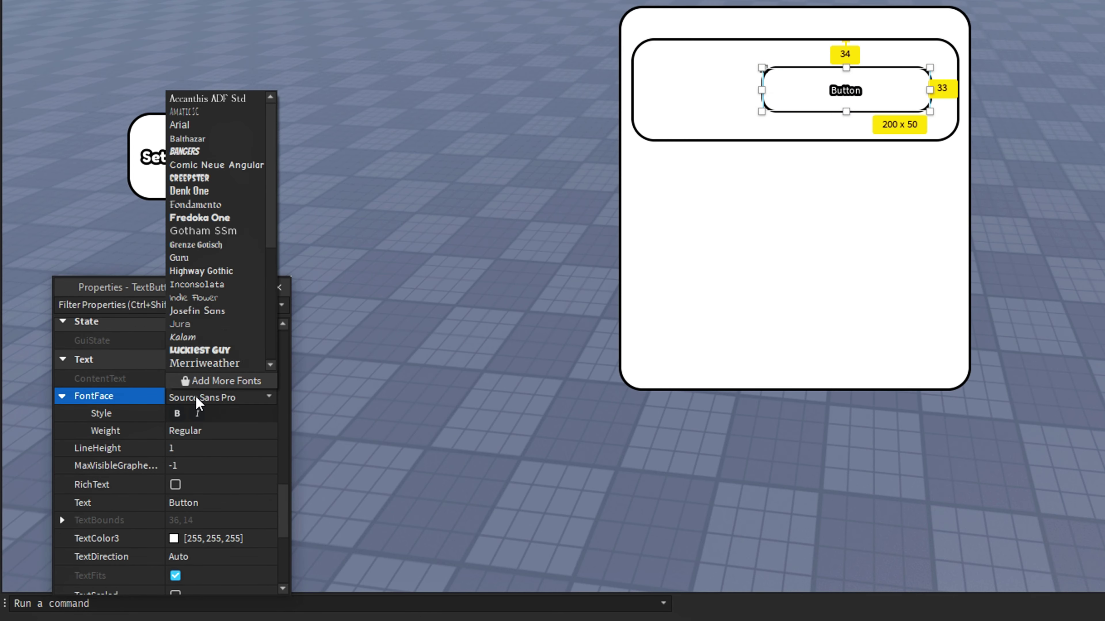
click(216, 220)
scroll(200, 392, down, 5)
click(218, 435)
drag(230, 436, 246, 442)
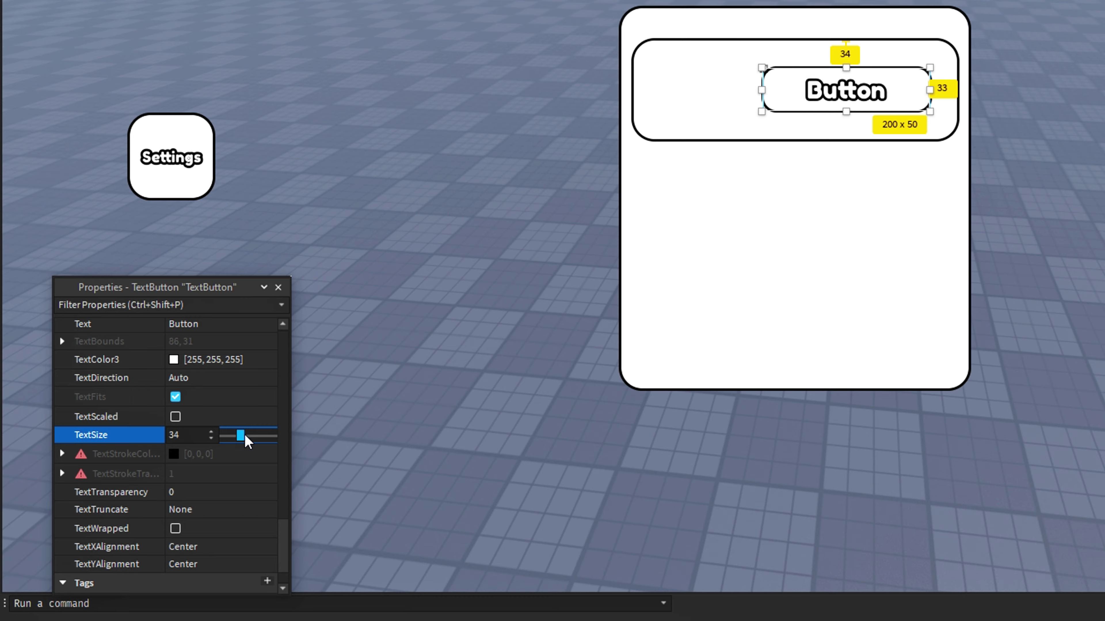
drag(529, 251, 575, 256)
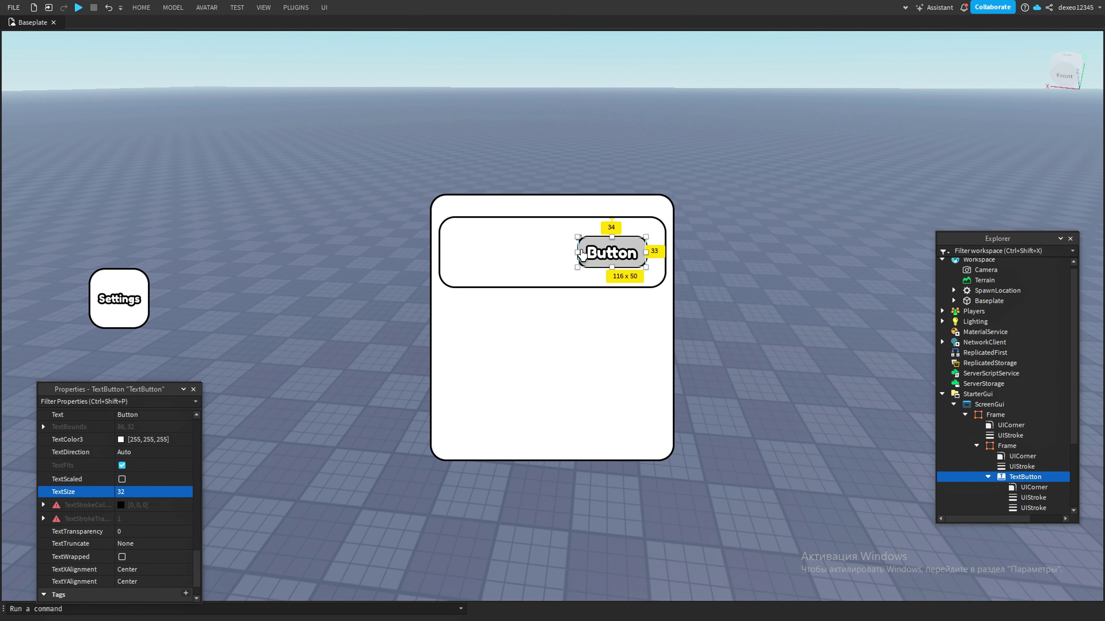
Step: Add a TextLabel to the inner Frame and place it beside the button, about 34 px from the row's top
click(554, 262)
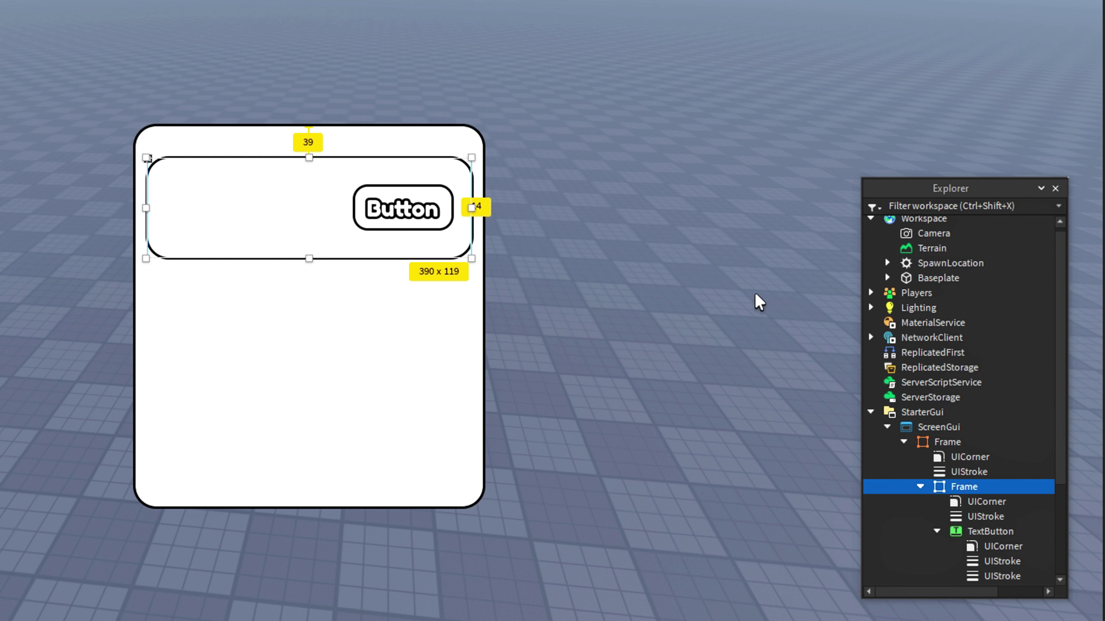
click(937, 532)
scroll(940, 522, down, 3)
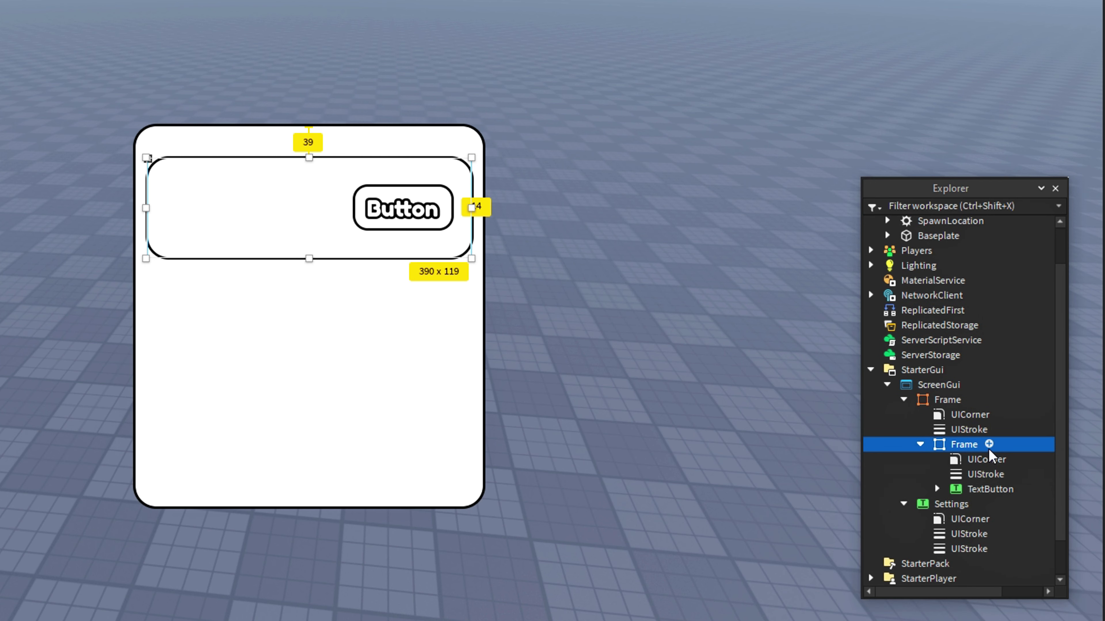
click(990, 445)
text(tex)
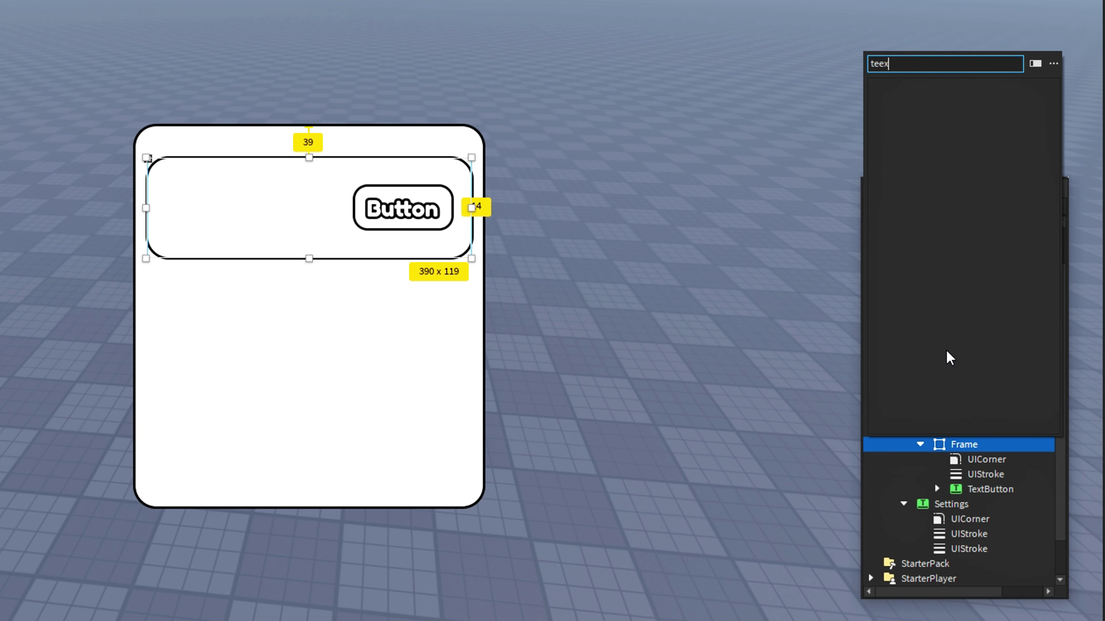
click(918, 106)
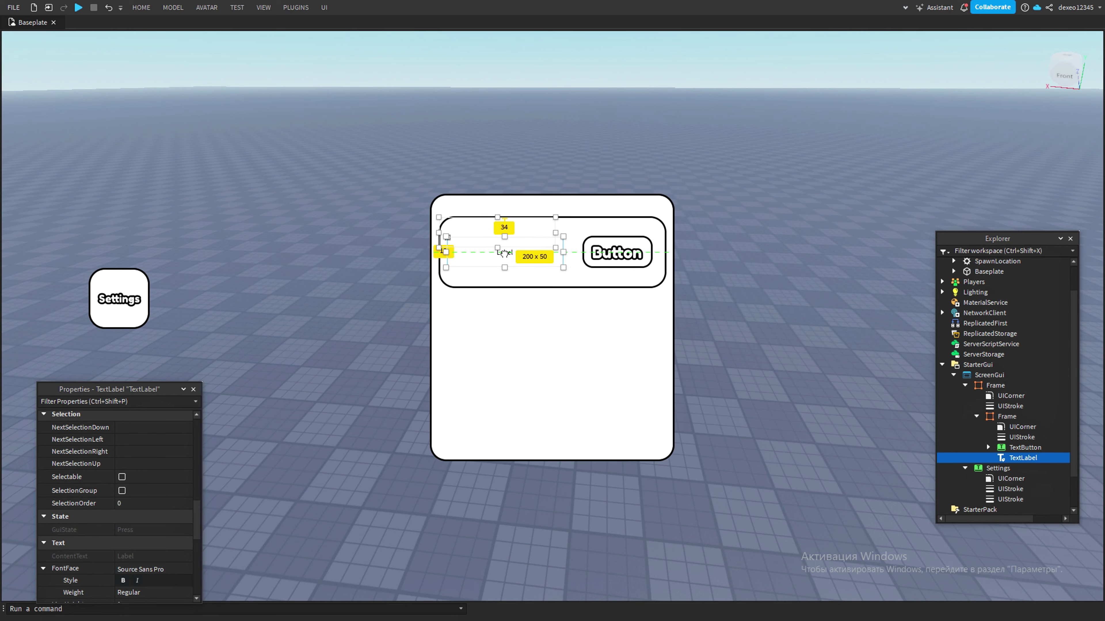
Step: Make the TextLabel's background transparent
scroll(115, 458, up, 12)
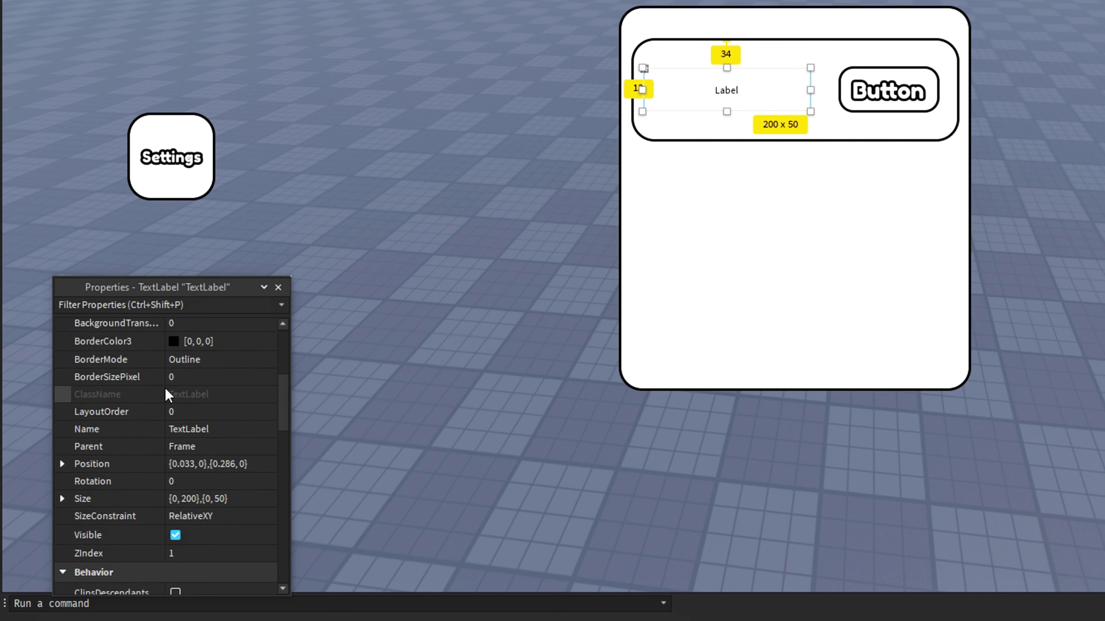
click(172, 550)
click(187, 551)
scroll(196, 504, down, 12)
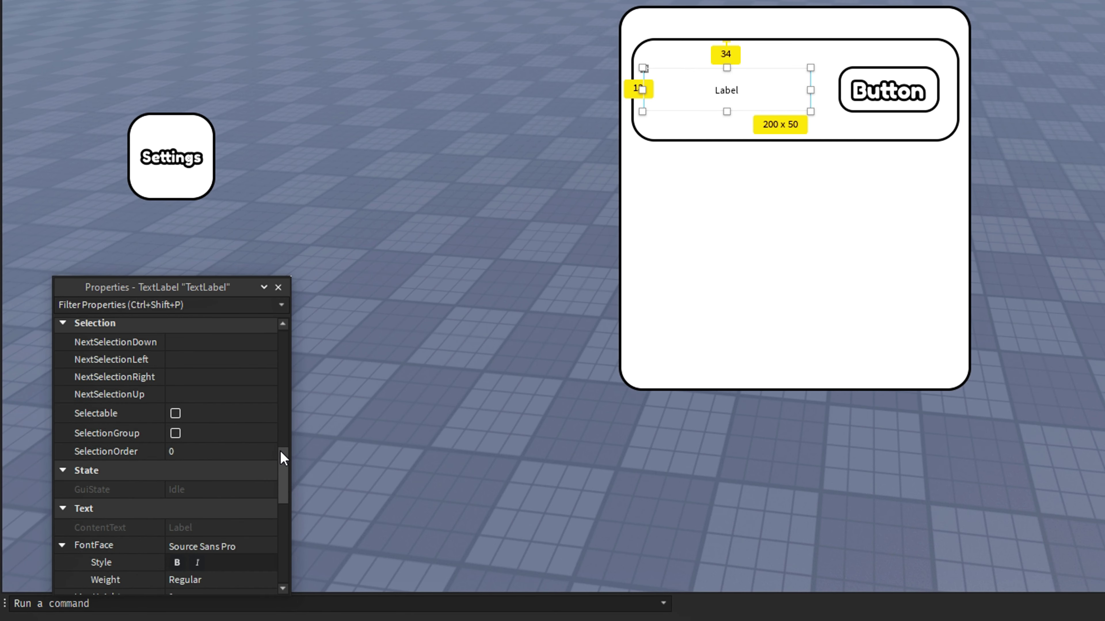
Step: Set the TextLabel's font to Fredoka One with white text at size 36
drag(282, 452, 282, 483)
click(222, 396)
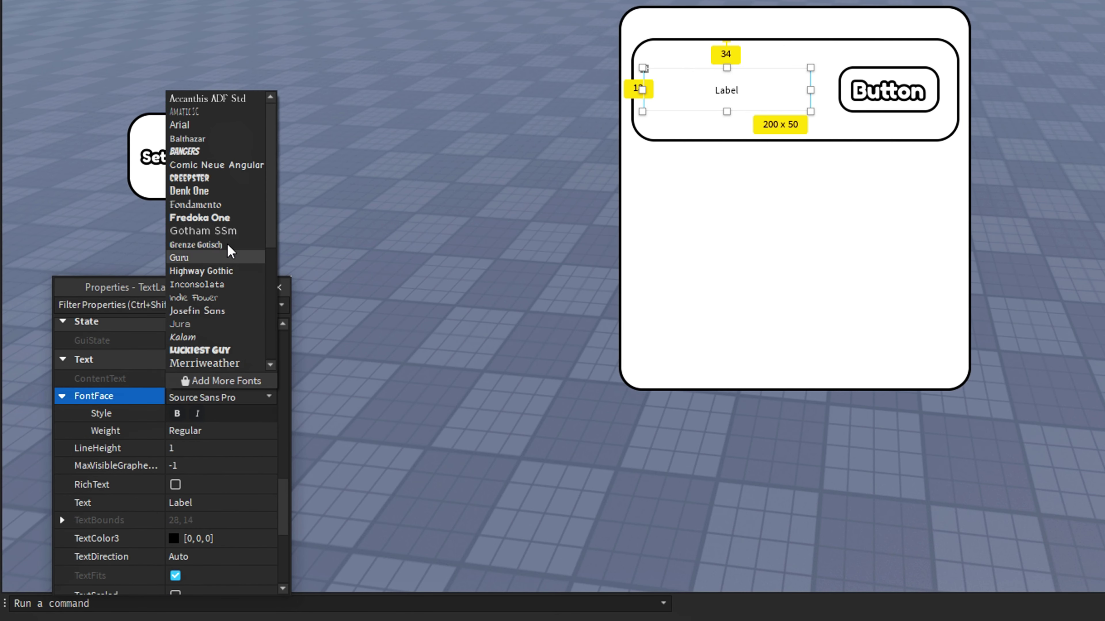
click(217, 217)
scroll(218, 474, down, 3)
click(208, 464)
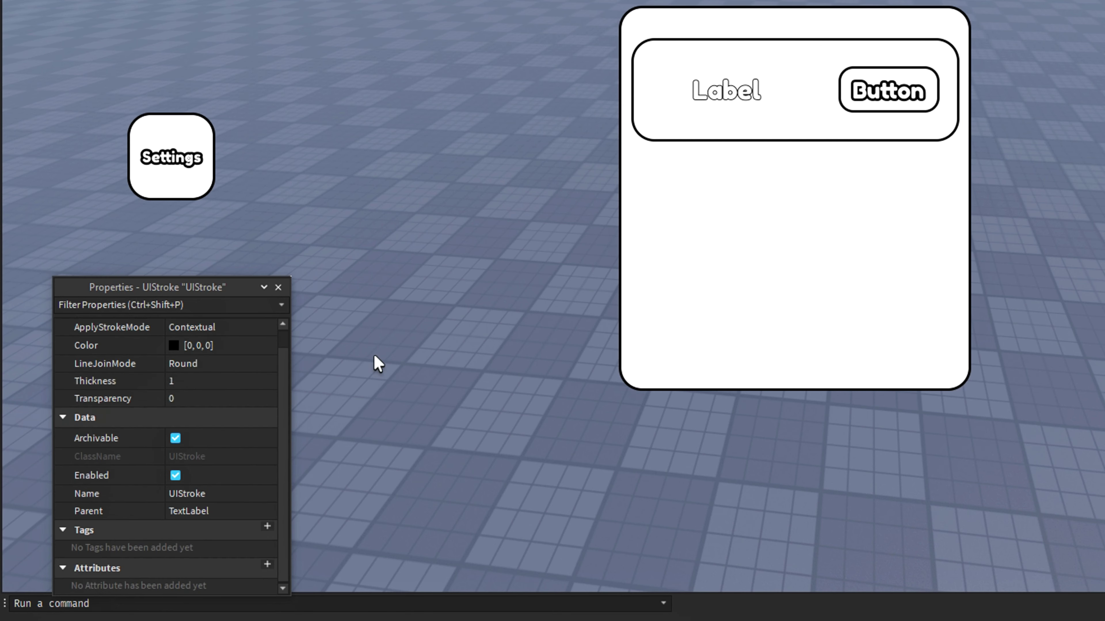
Step: Add a UIStroke of thickness 3 to the TextLabel and set the label's text to Shadows
click(195, 381)
text(3)
click(712, 105)
scroll(219, 377, down, 10)
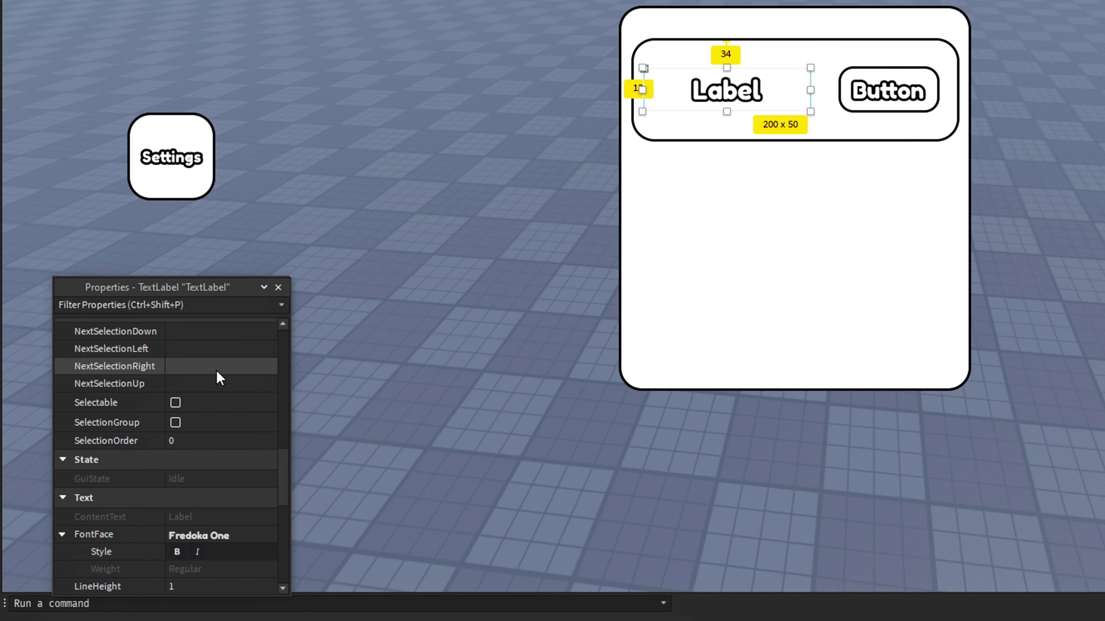
click(205, 418)
text(Shadows)
key(Return)
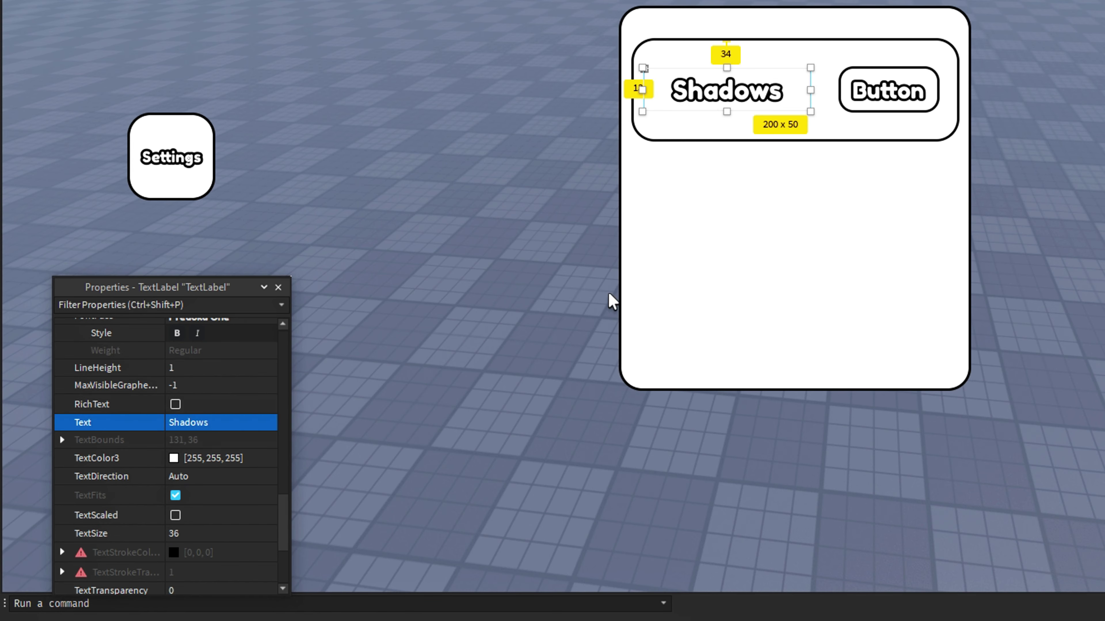
Step: Set the inner Frame's background colour to a light grey
click(832, 112)
scroll(200, 409, up, 10)
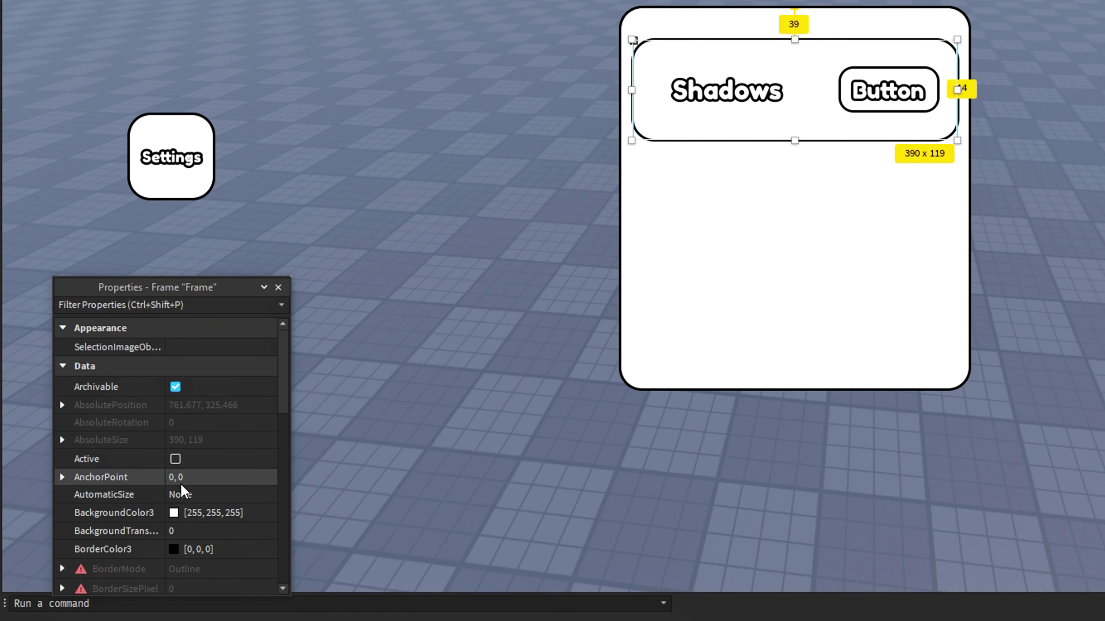
click(174, 513)
drag(239, 114, 676, 200)
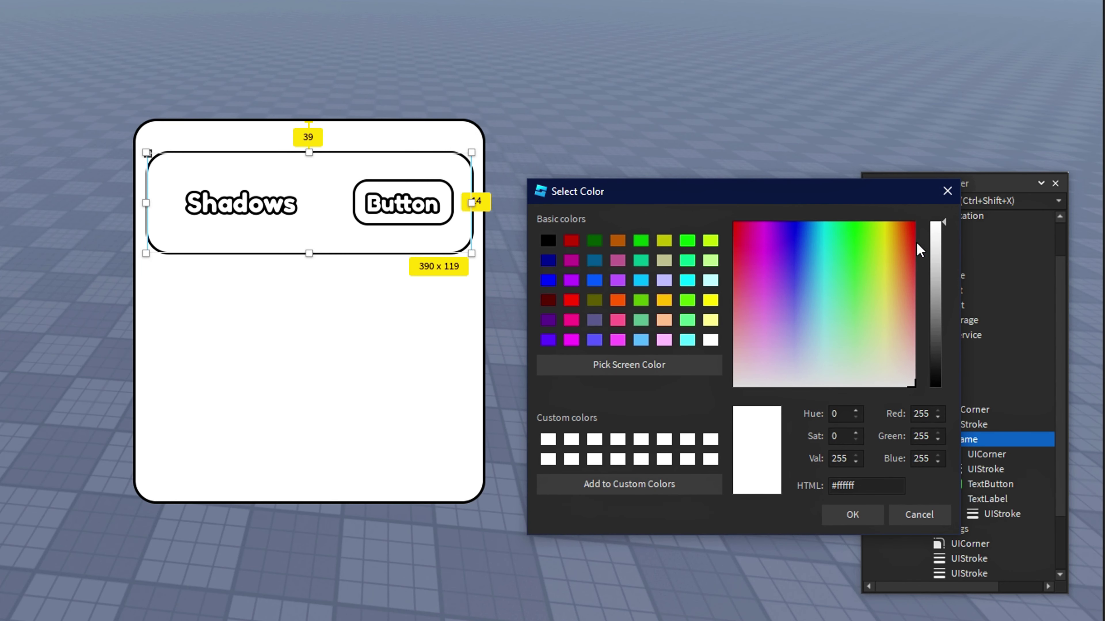
click(938, 240)
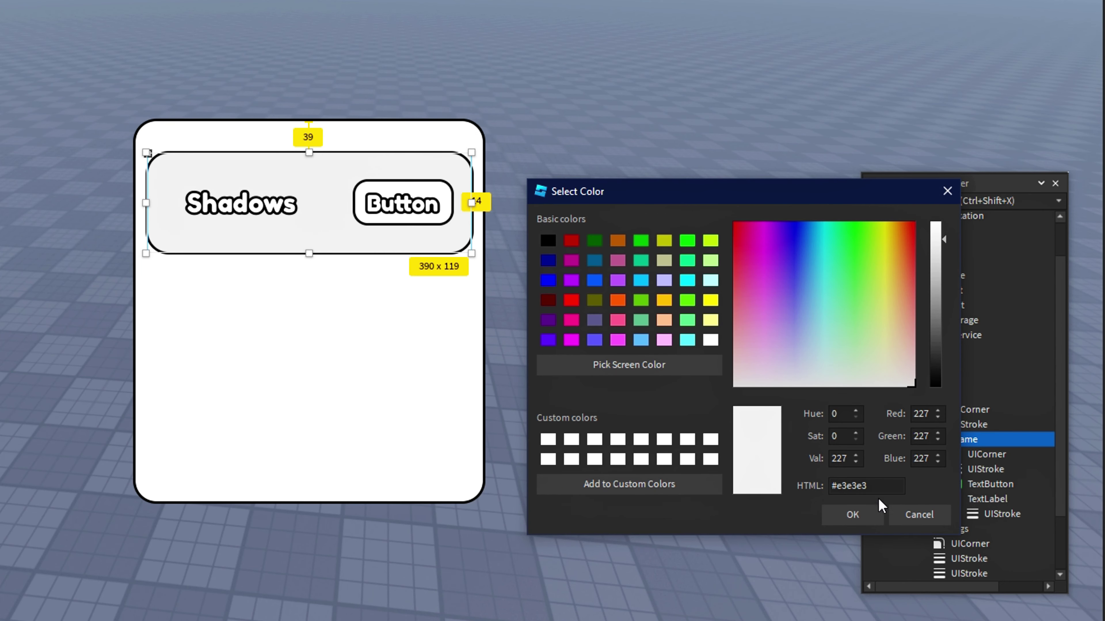
click(880, 507)
Step: Try lime green (170, 255, 0) as the TextButton's text colour
click(445, 206)
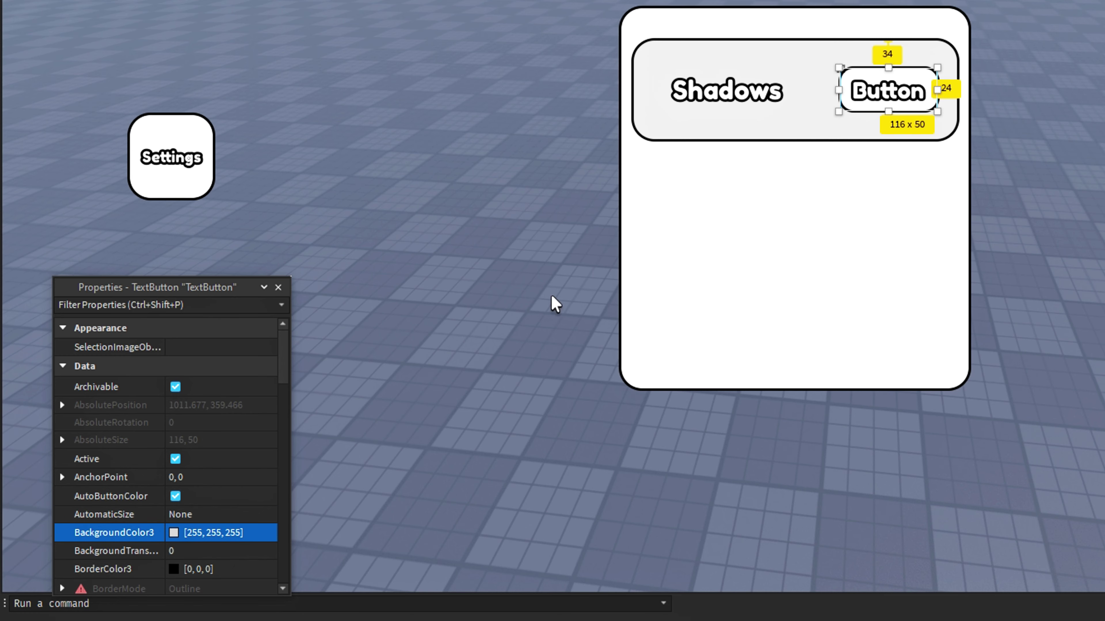
scroll(229, 450, down, 15)
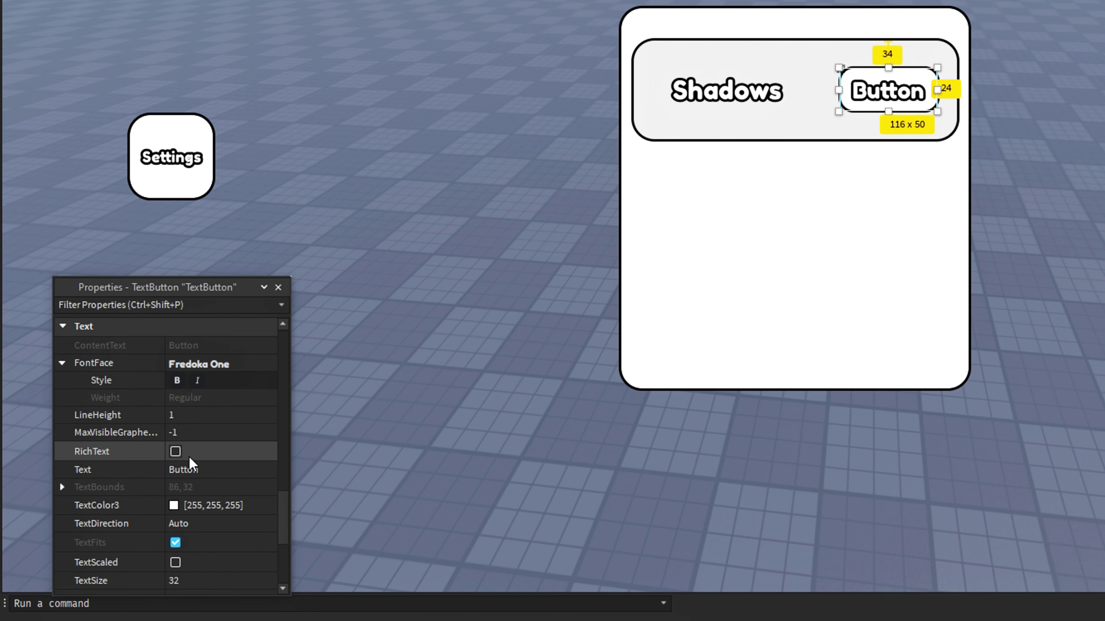
scroll(189, 457, down, 2)
click(174, 451)
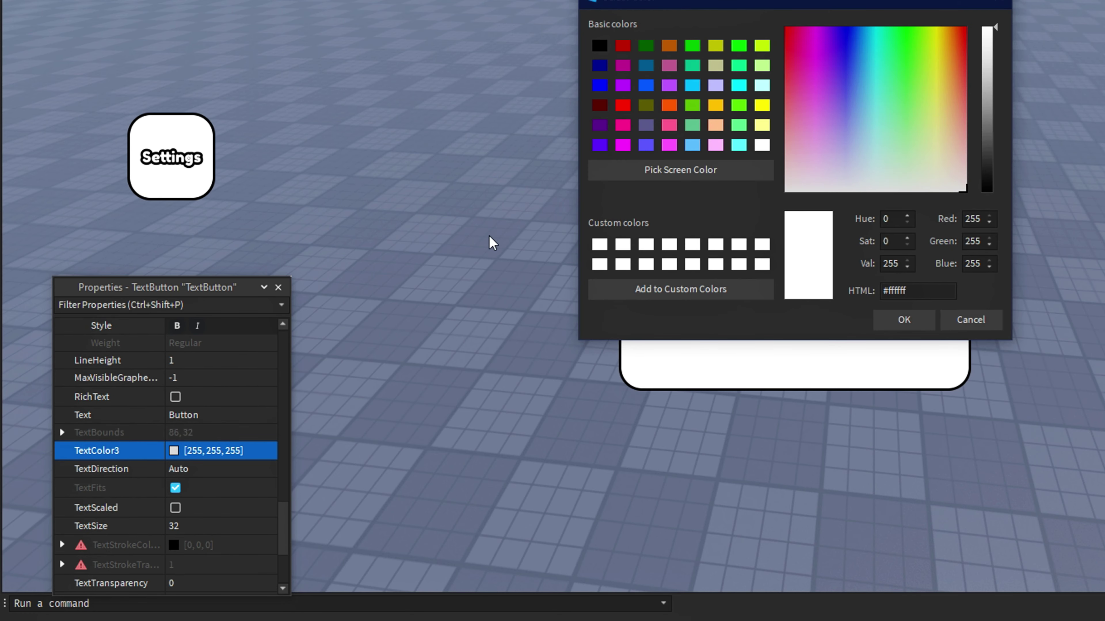
click(762, 45)
click(904, 321)
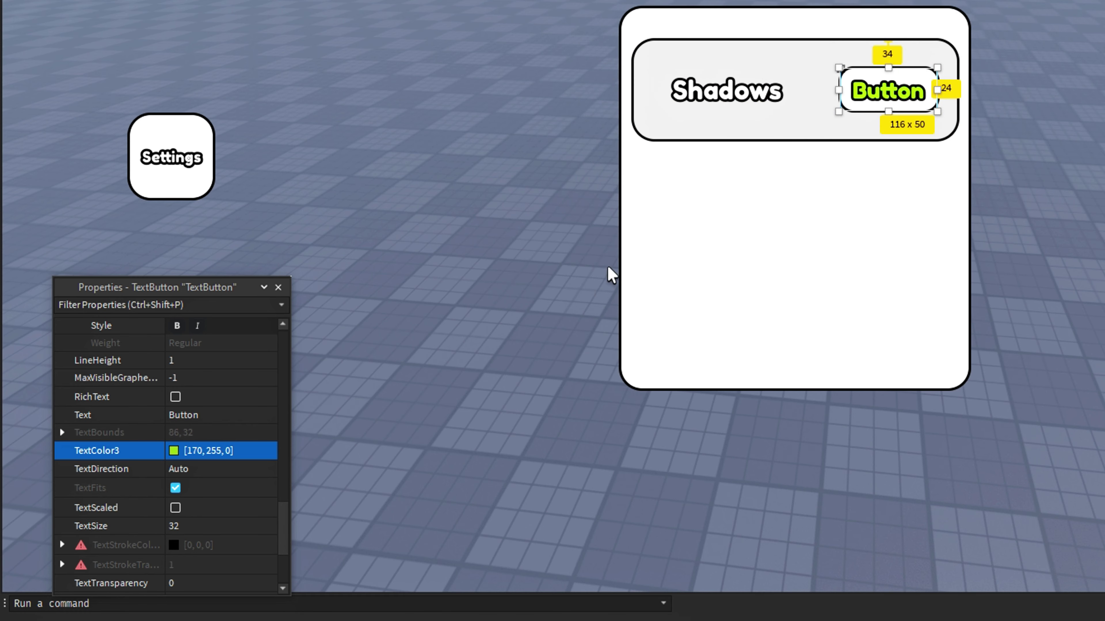
Step: Set the TextButton's text to On and its background colour to lime green
click(209, 418)
text(On)
key(Return)
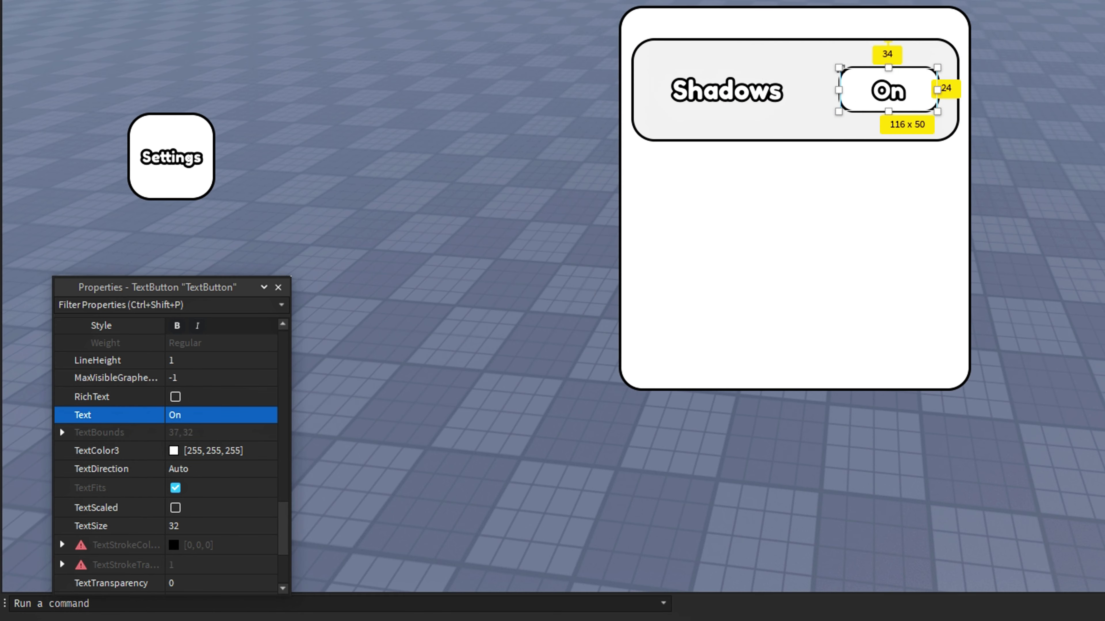
scroll(197, 413, up, 15)
click(173, 496)
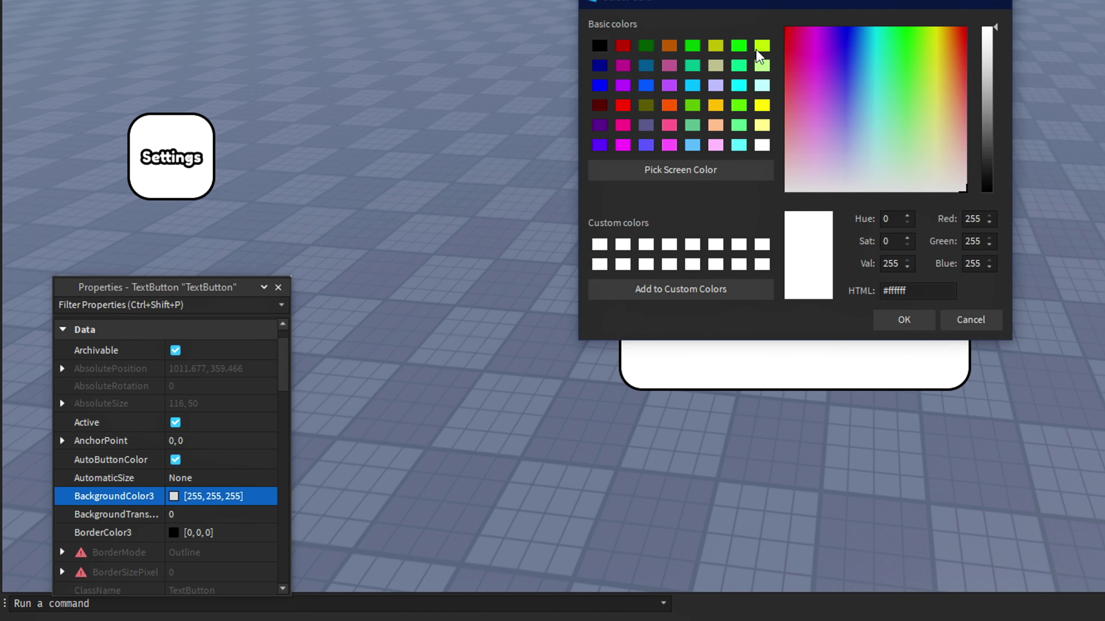
click(761, 45)
click(904, 320)
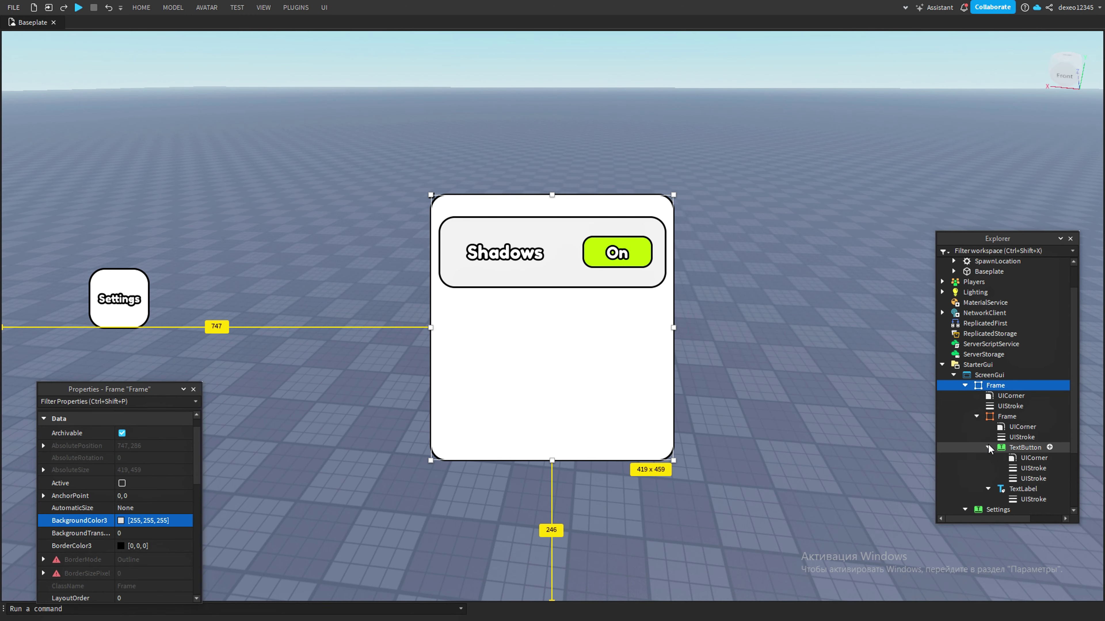
Step: Add a LocalScript to the Settings button and replace its default code with `local frame = script.Parent.Parent.Frame`
scroll(989, 449, down, 3)
click(1019, 427)
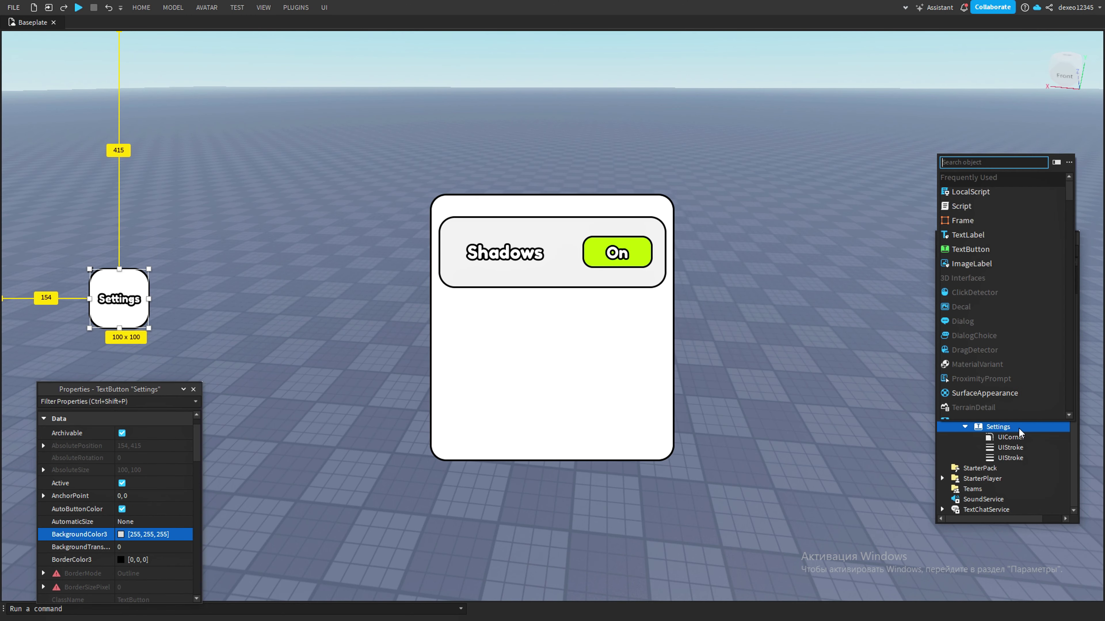
click(977, 197)
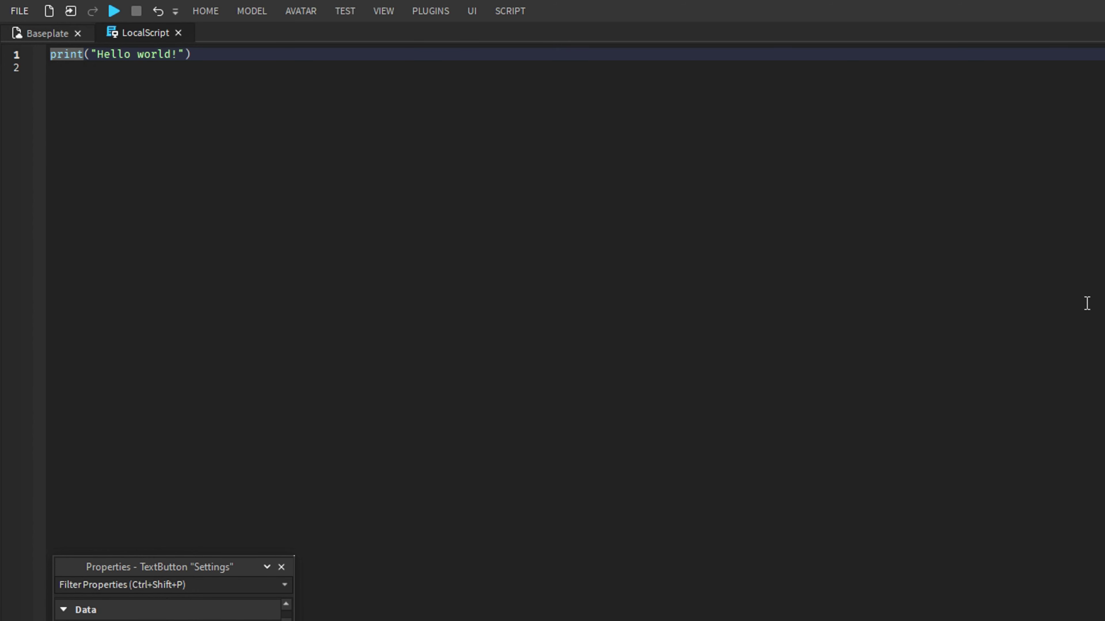
click(1077, 310)
text(local frame)
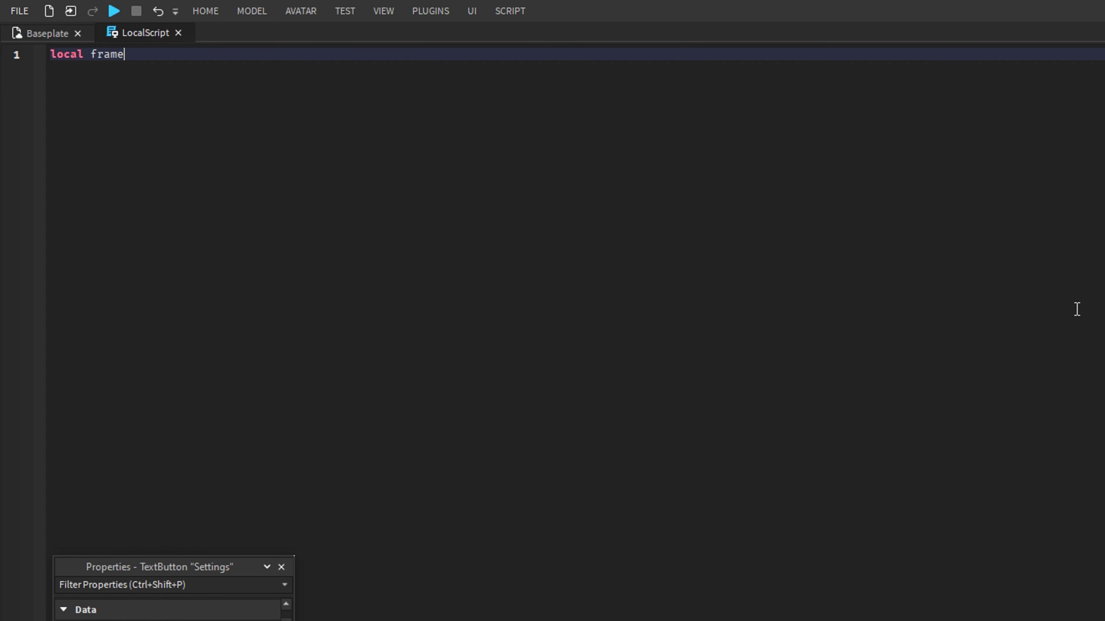
text( = script.)
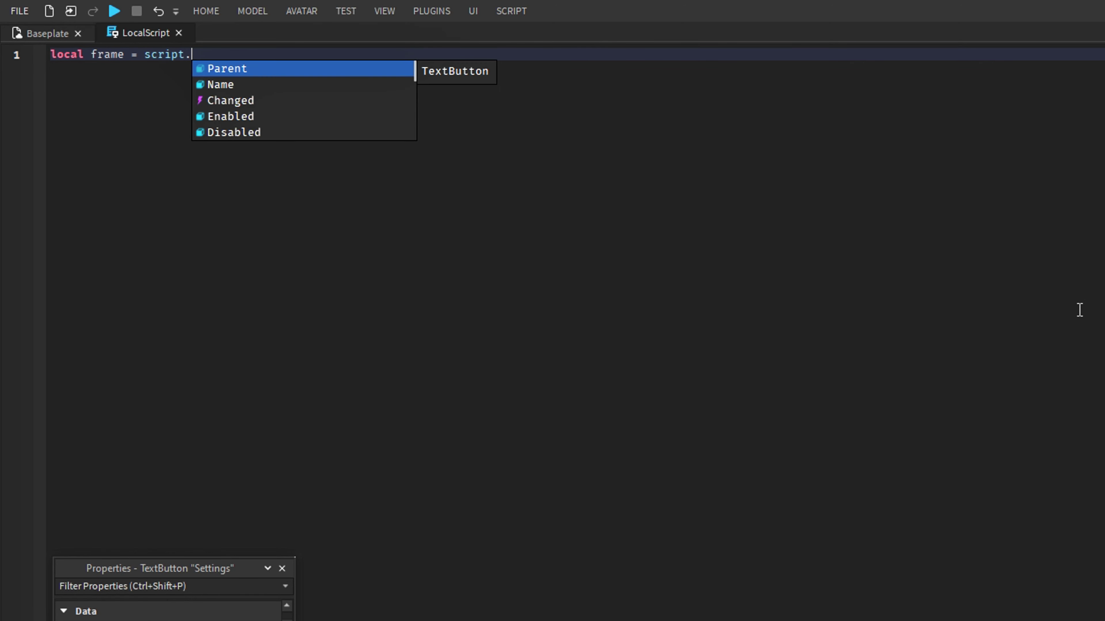
text(Parent.parent.Frame)
key(Return)
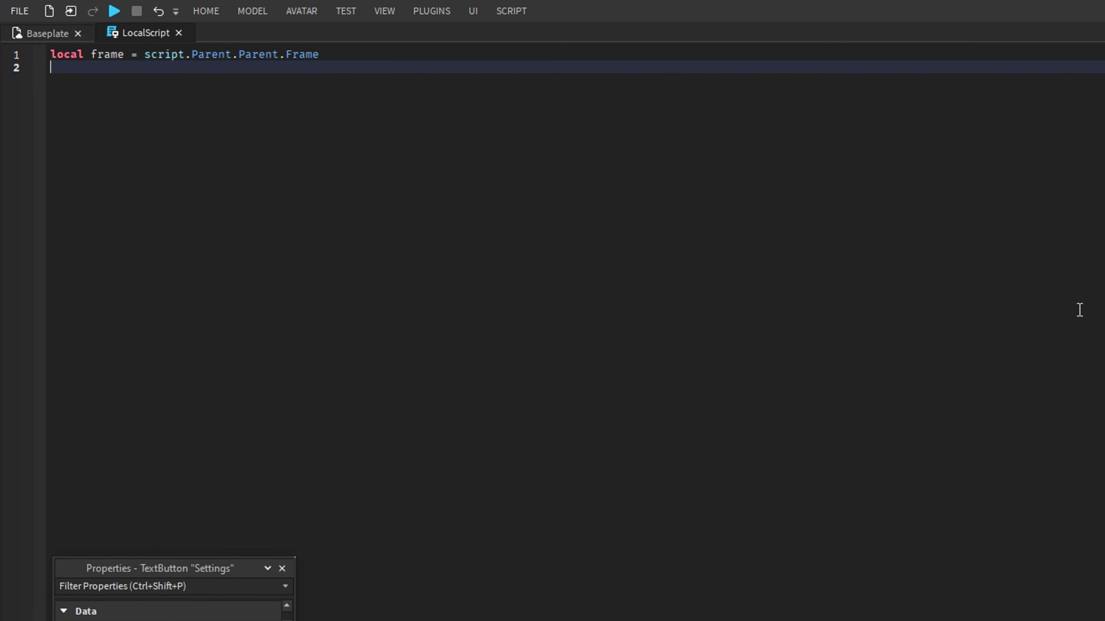
Step: Connect an anonymous function to script.Parent.MouseButton1Click below the frame variable
key(Return)
text(script.)
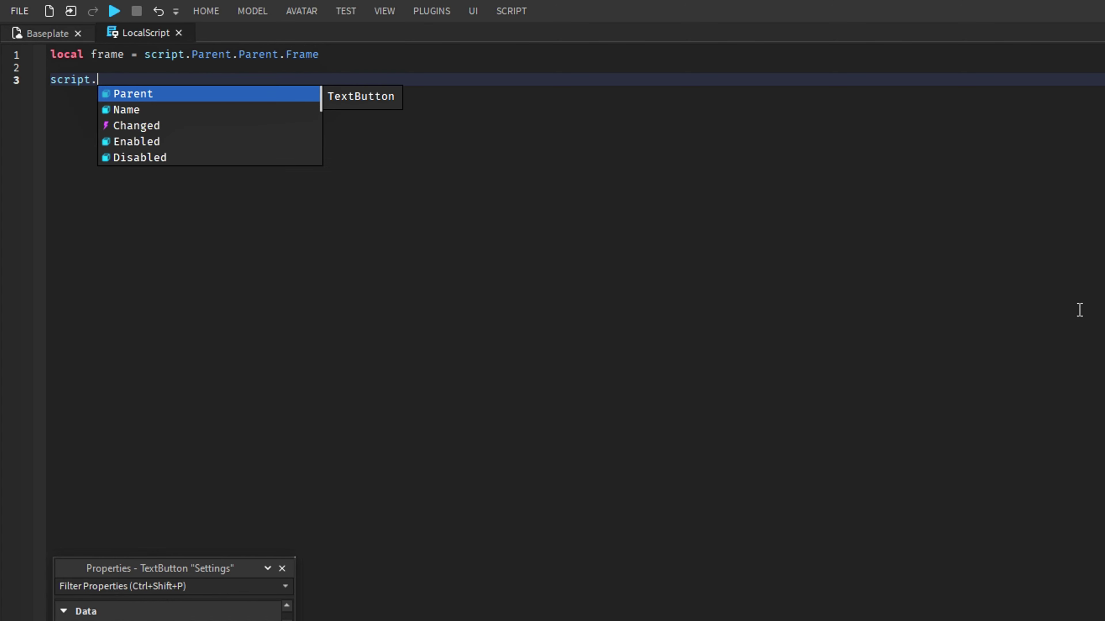
text(Parent.M)
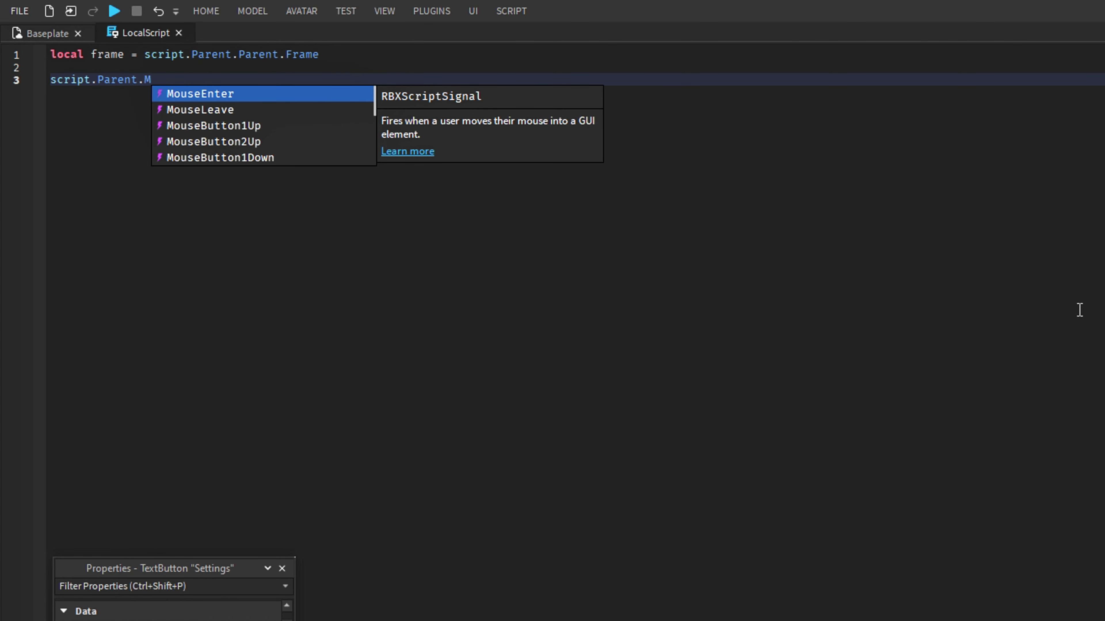
text(ouseButton1Click)
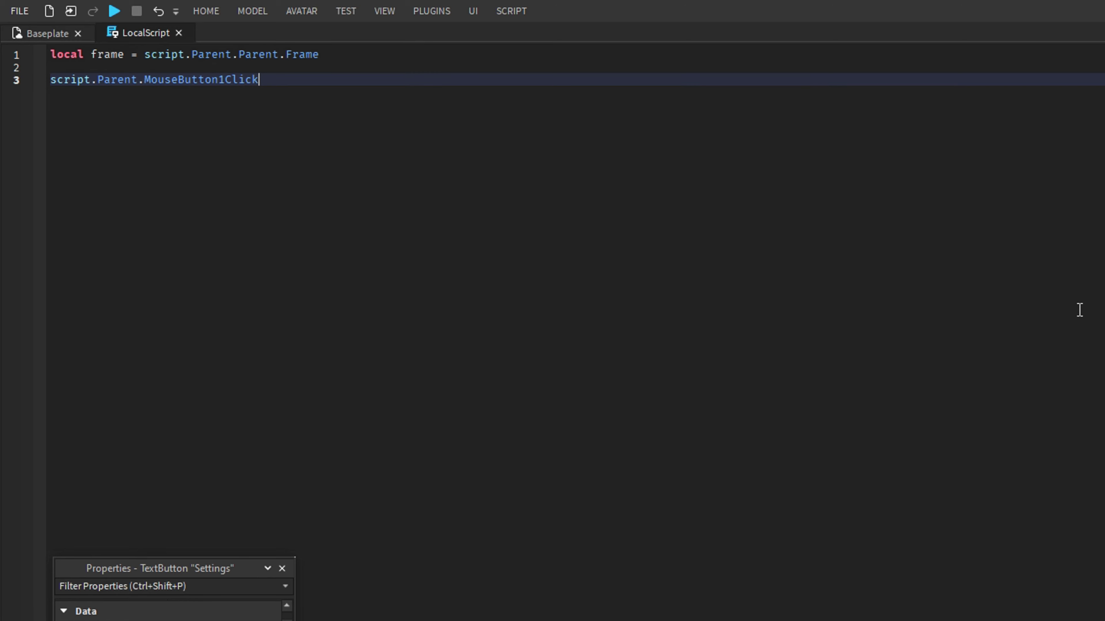
text(:Connect(function())
key(Return)
Step: Inside the click function, add an if block that sets frame.Visible to true when frame.Visible == false
text(if frame)
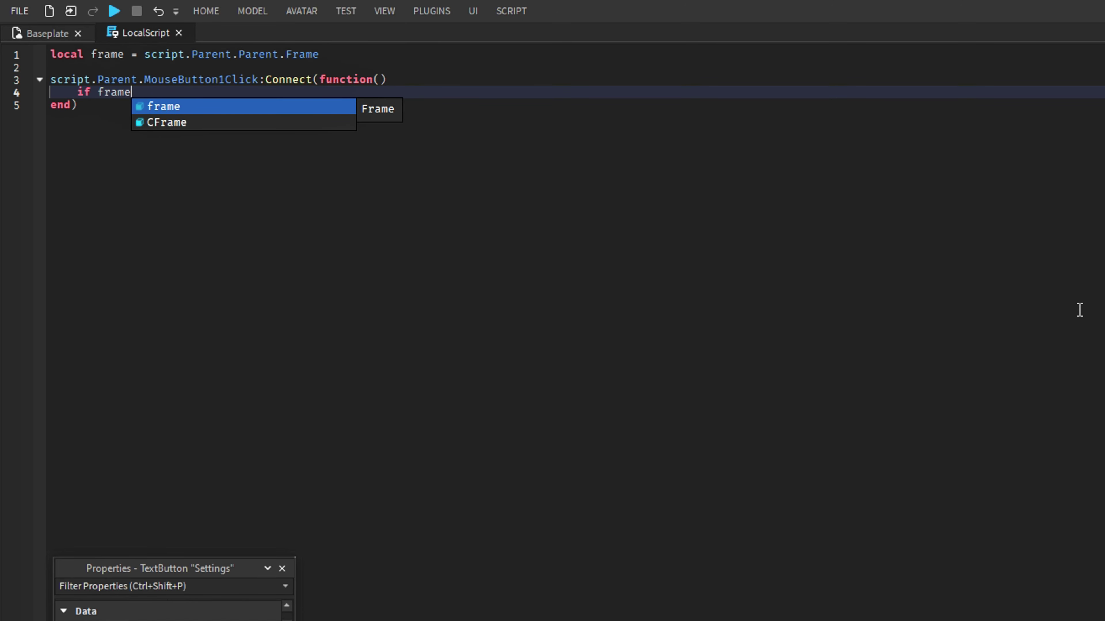
text(.Visible == false then)
key(Return)
text(frame.Visible = true)
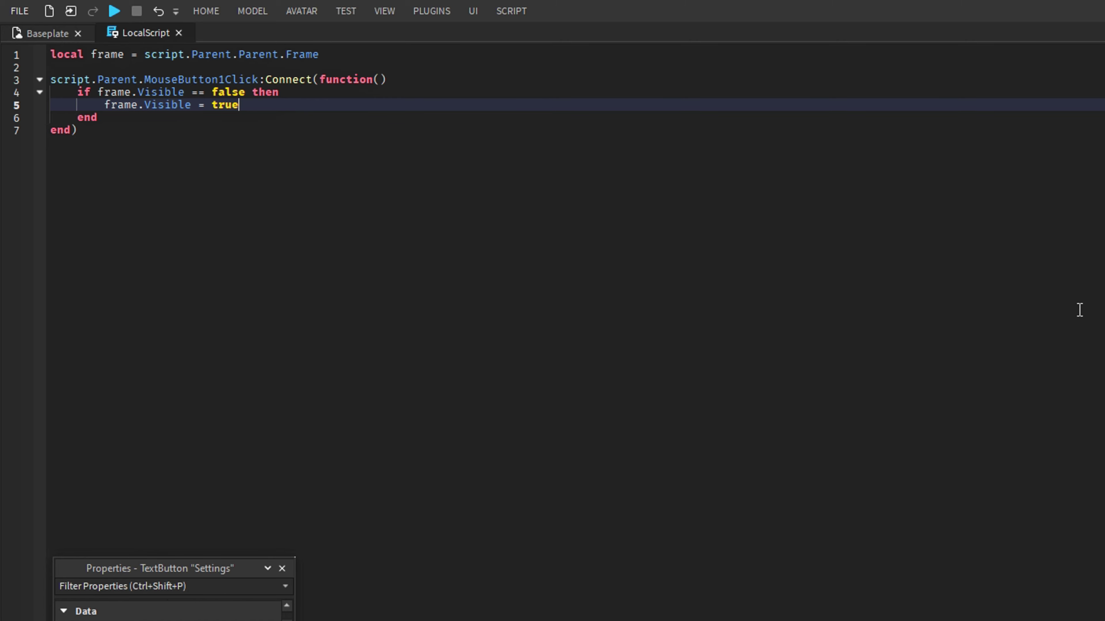
Step: Add an elseif branch that sets frame.Visible to false when frame.Visible == true, and remove the leftover blank line
key(Return)
key(BackSpace)
text(else)
key(Return)
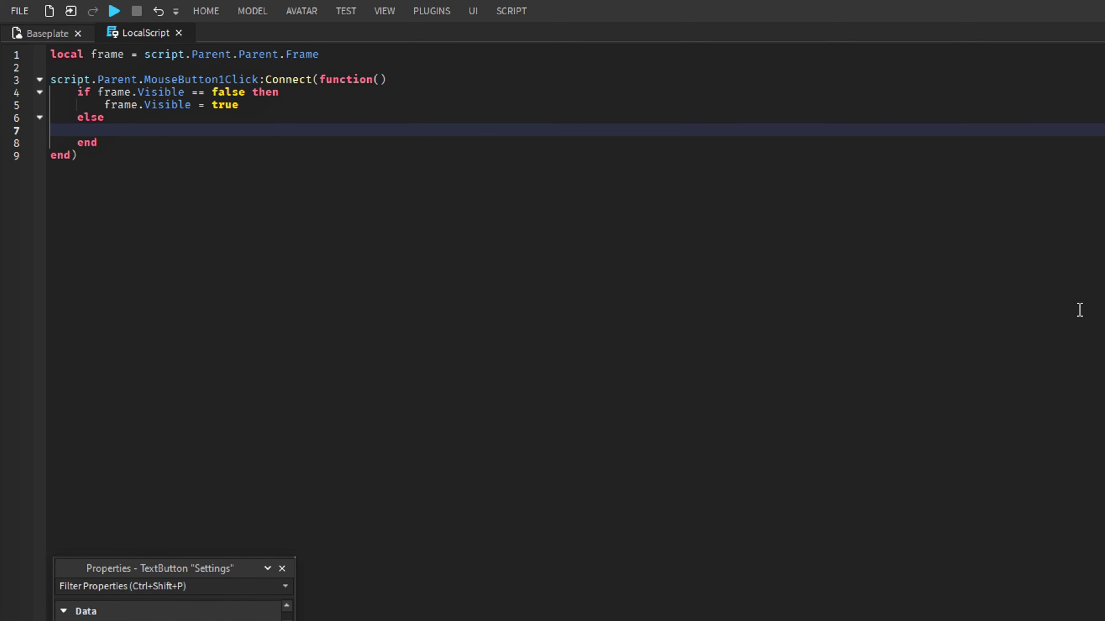
key(BackSpace)
key(BackSpace)
key(BackSpace)
text(if frame.Visible == true )
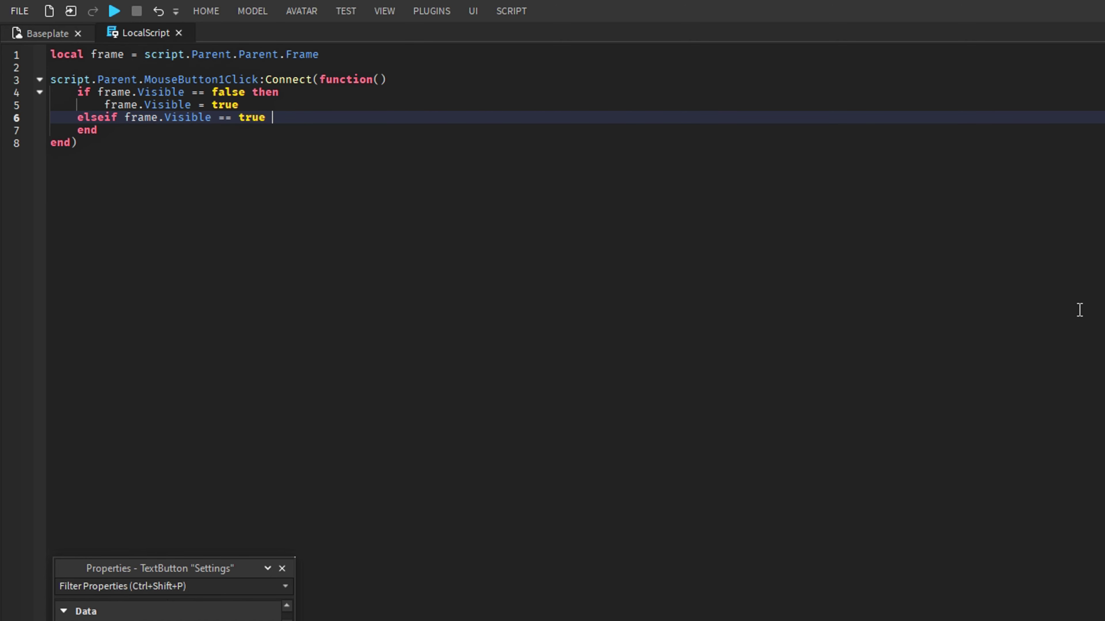
text(then)
key(Return)
text(frame.Visible = false)
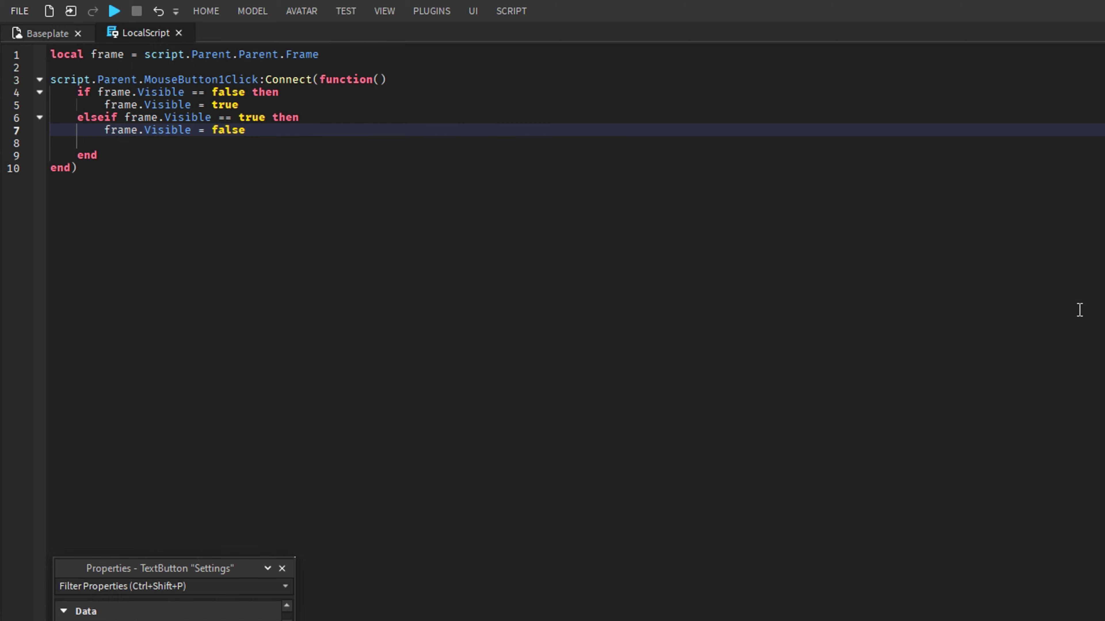
key(Delete)
key(Down)
key(Down)
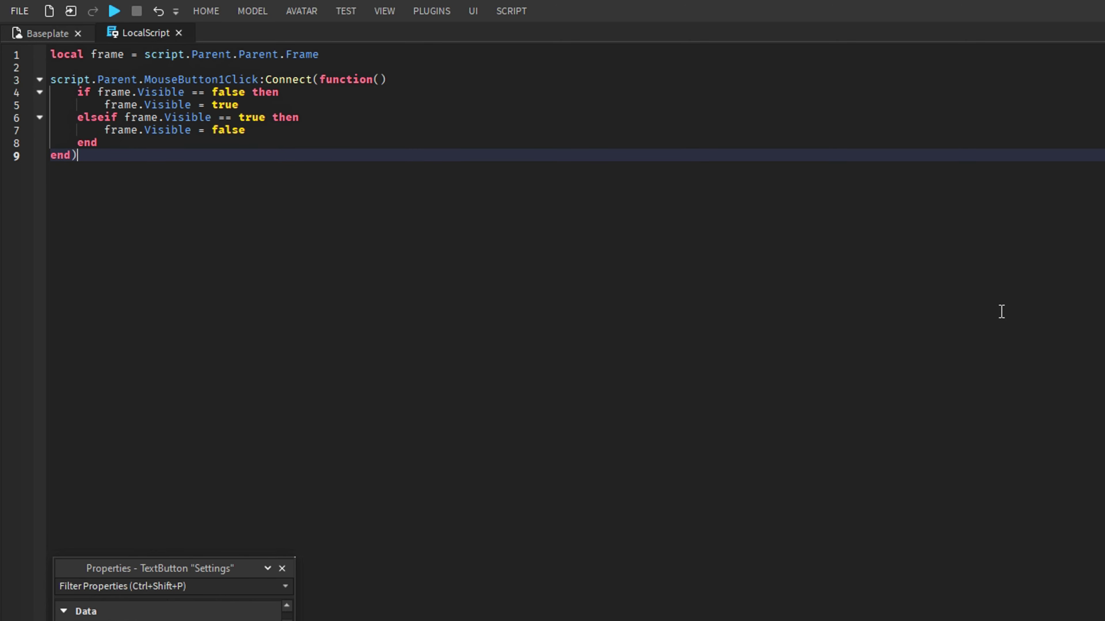
Step: Playtest the Baseplate, toggle the menu repeatedly with the Settings button, and stop the test
click(55, 34)
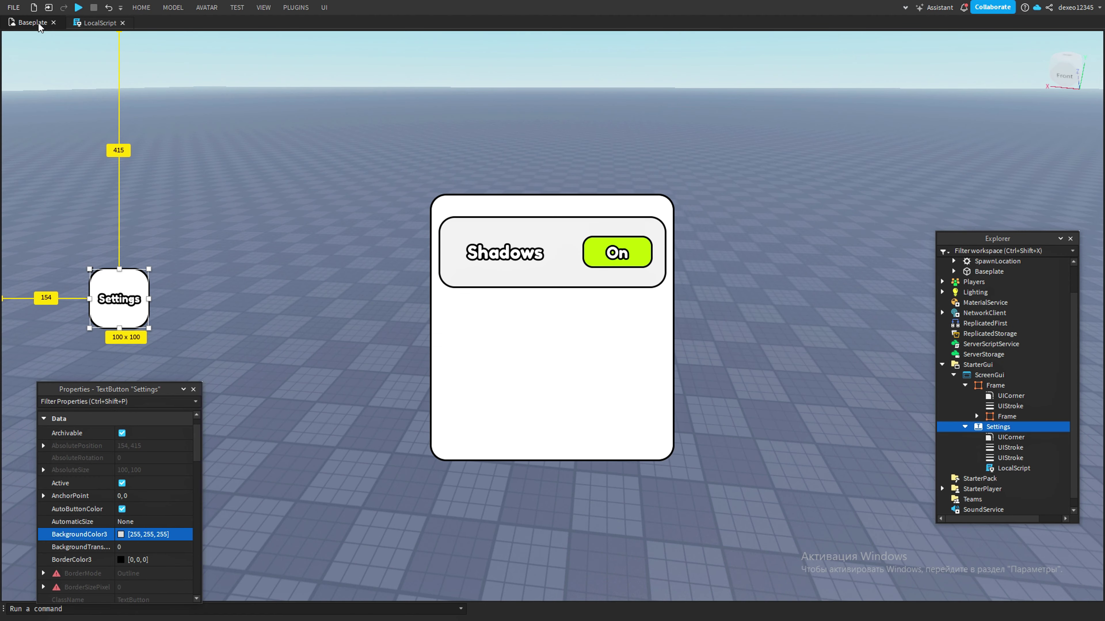
click(245, 117)
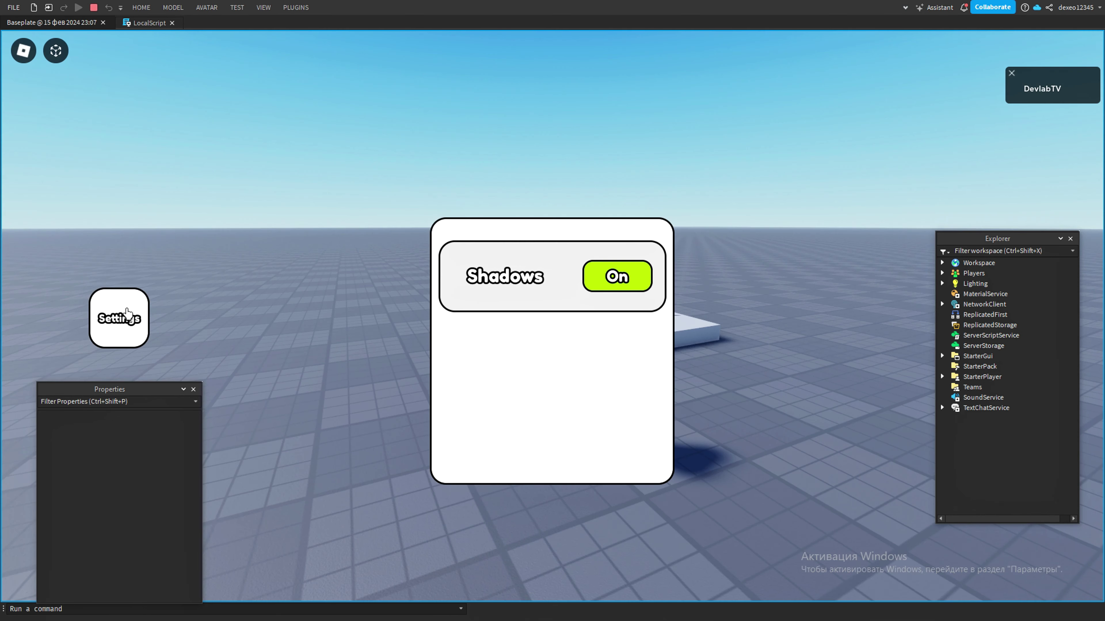
click(126, 312)
click(126, 312)
click(126, 312)
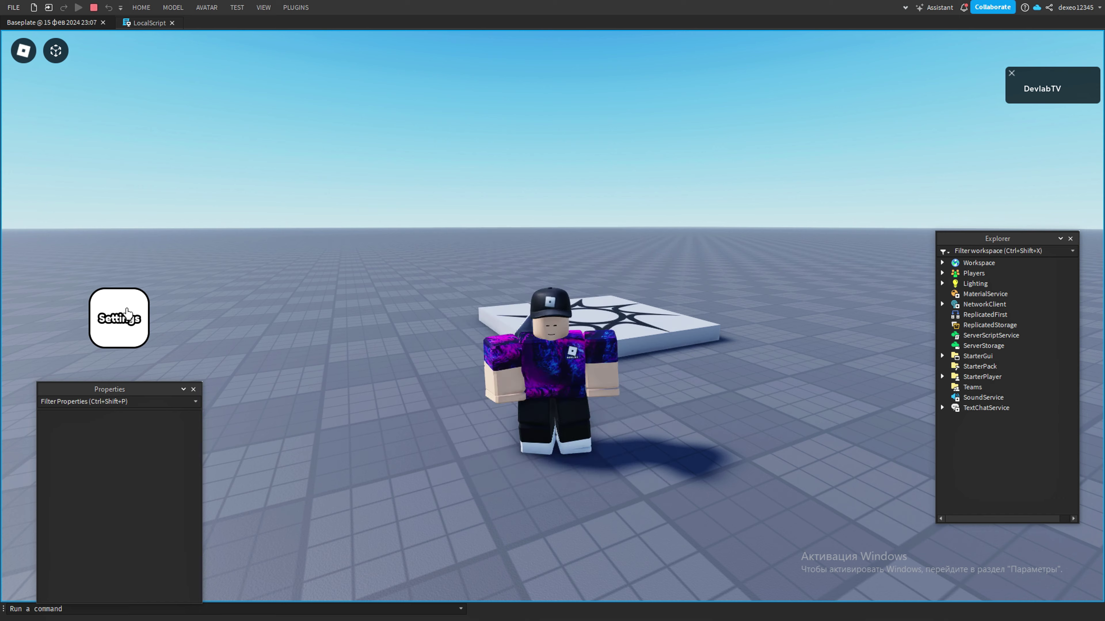
click(126, 313)
key(F9)
key(F9)
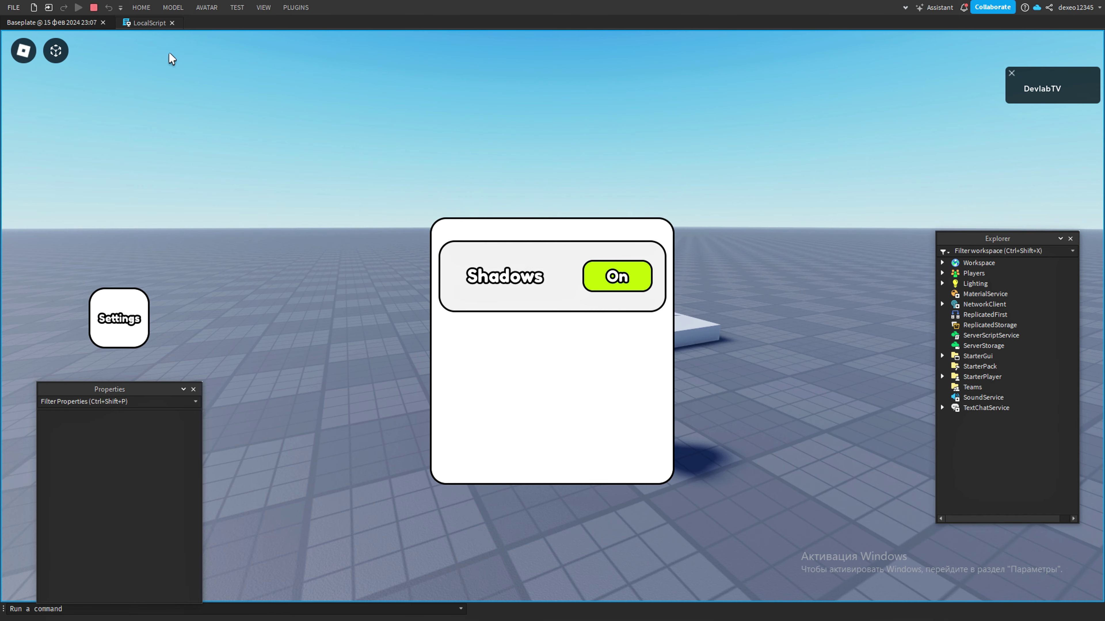
key(shift+F5)
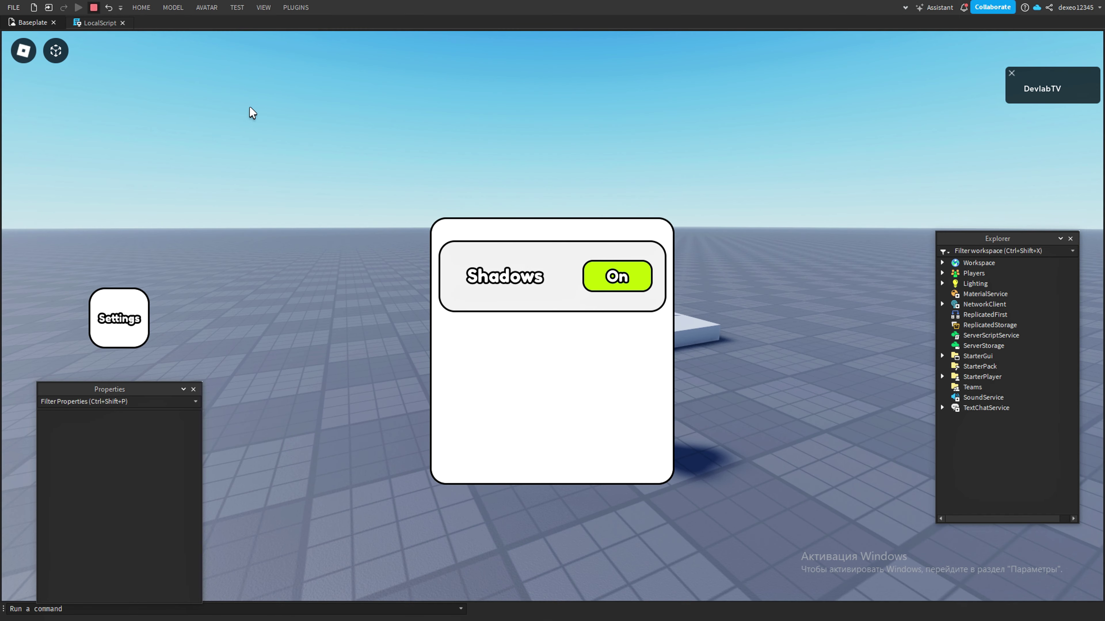
Step: Rename the inner Frame that holds the toggle row to Shadows
double_click(1008, 420)
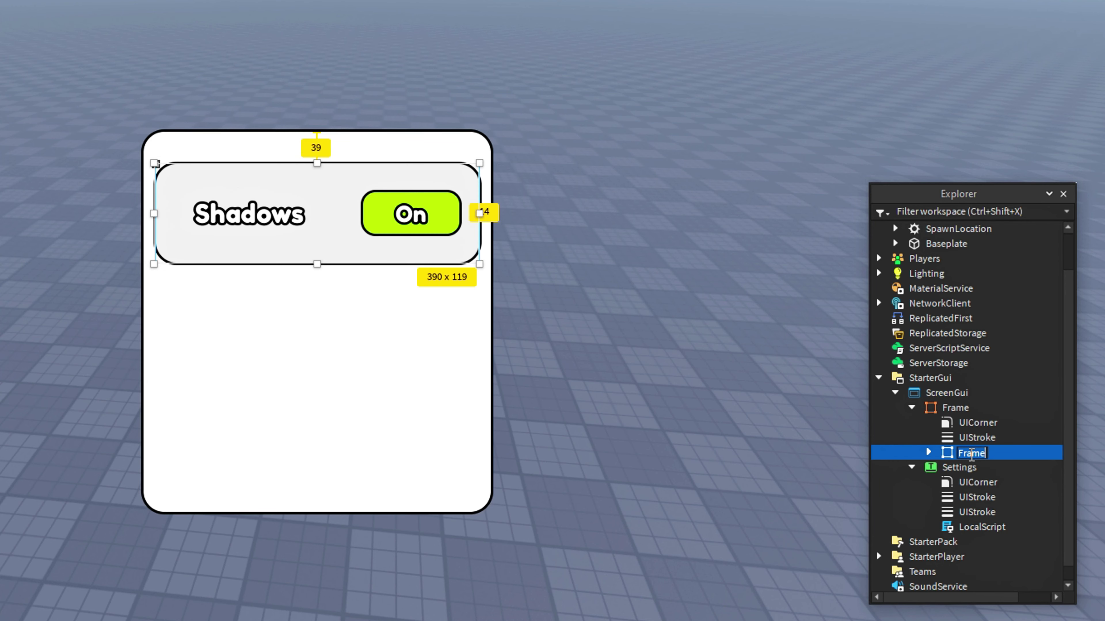
text(Shadows)
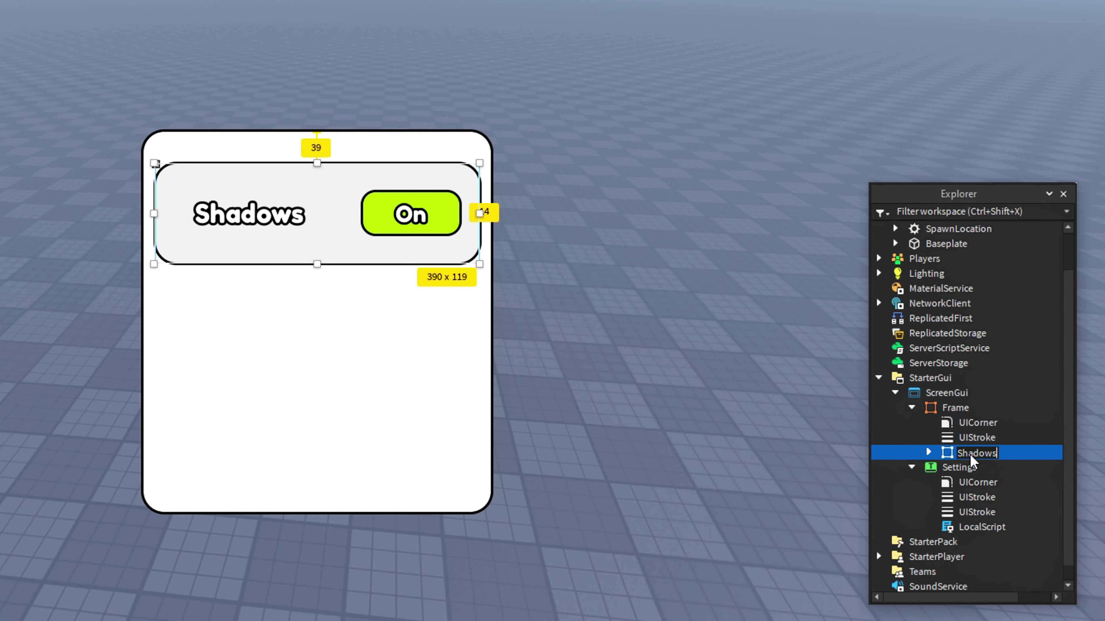
key(Return)
Step: Add a LocalScript to the outer Frame and replace its default code with `local shadows = script.Parent.Shadows.TextButton`
click(981, 408)
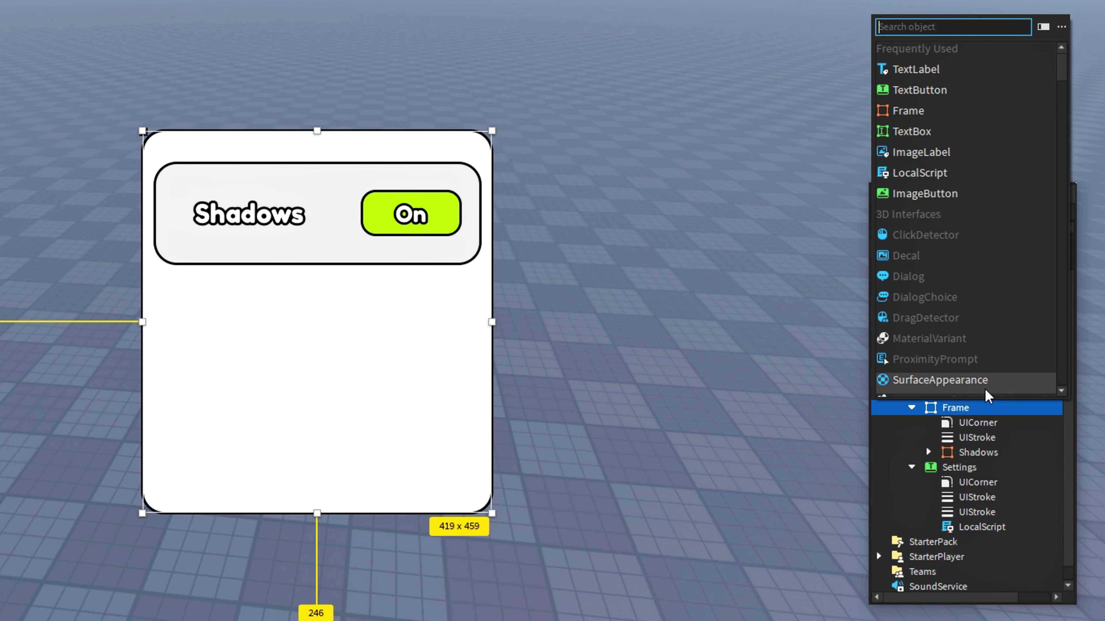
click(935, 174)
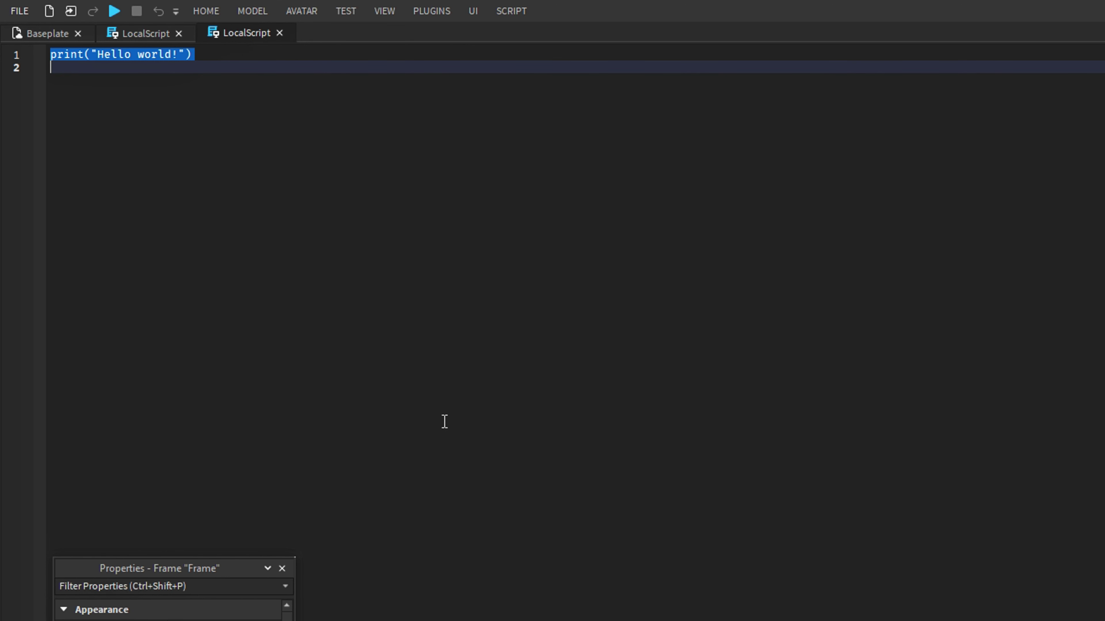
key(BackSpace)
text(local )
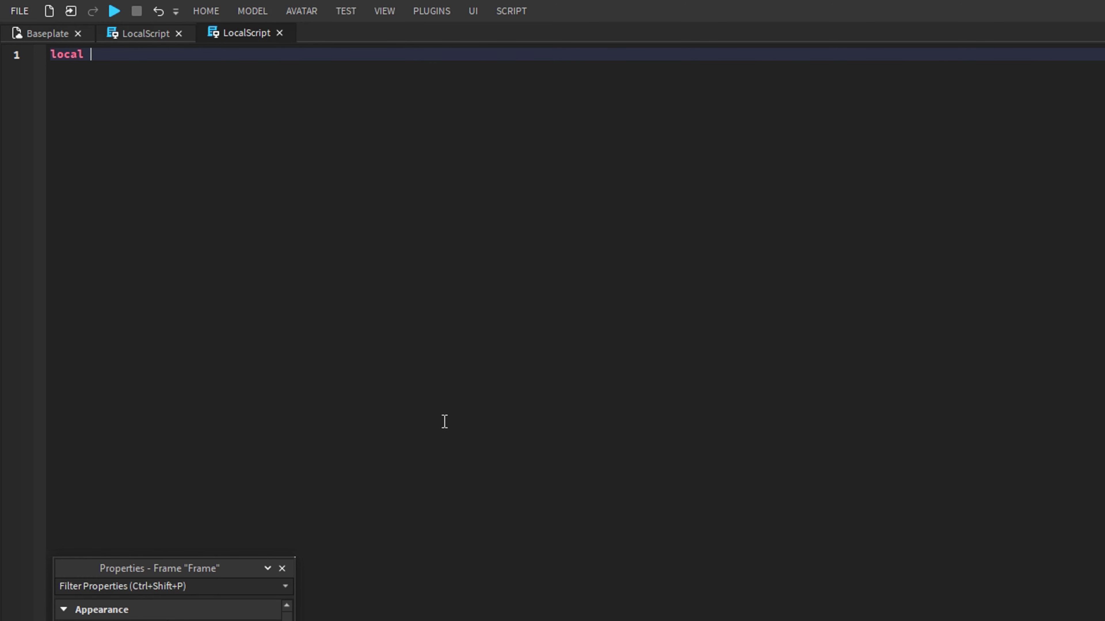
text(shadows = script.Parent.Shadows)
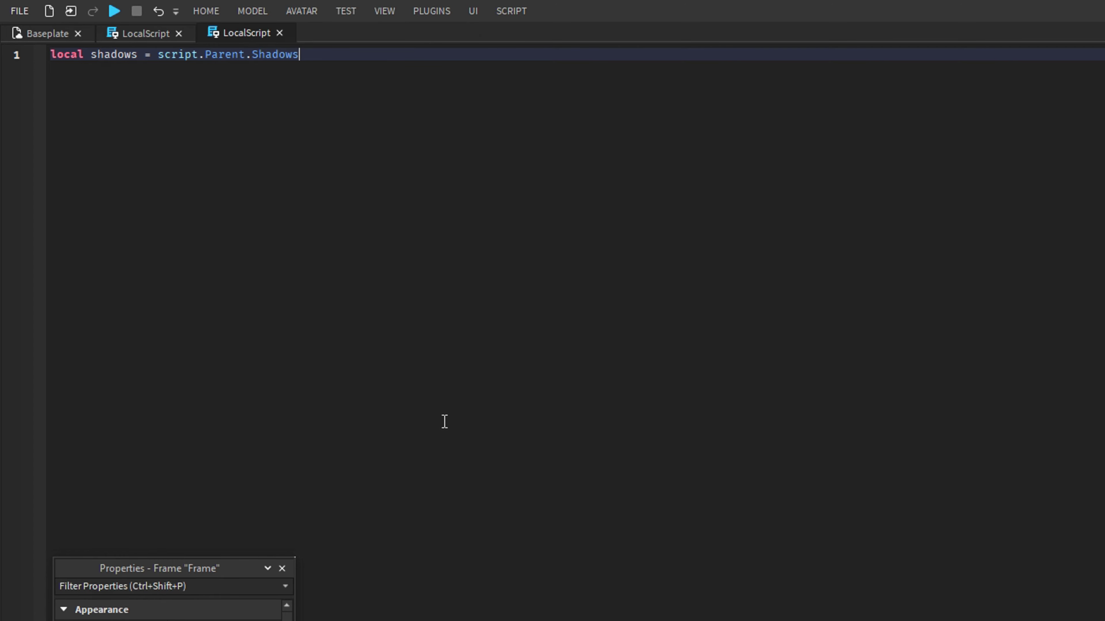
text(.T)
key(Tab)
Step: Connect a function to shadows.MouseButton1Click containing an if block for game.Lighting.GlobalShadows == true
text(sha)
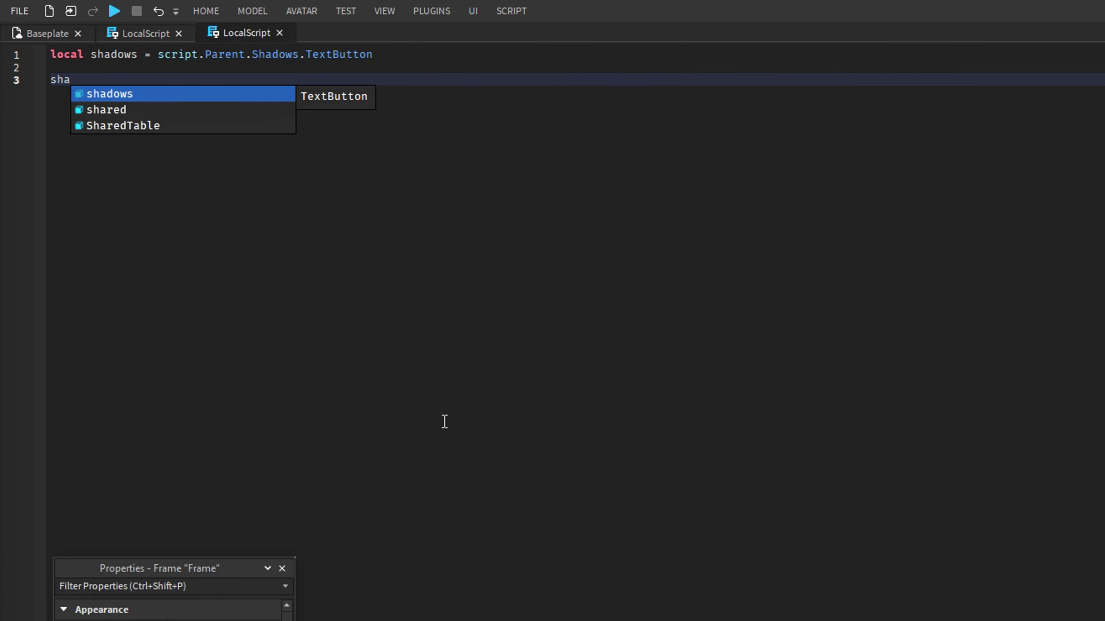
text(dows.MouseButton1Click:Co)
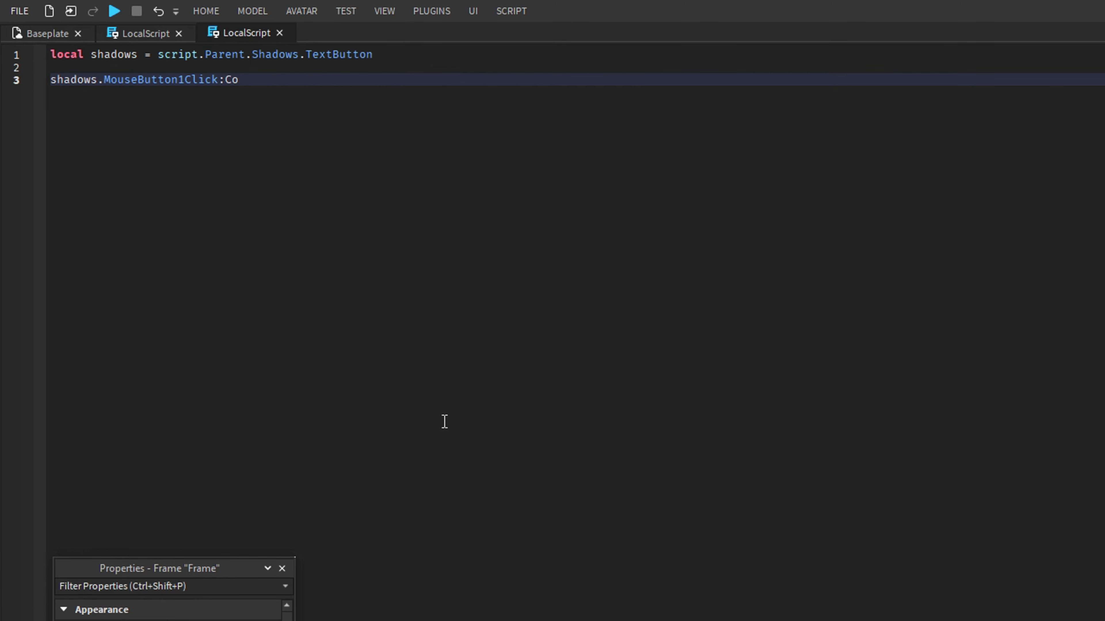
text(nnect(function())
key(Return)
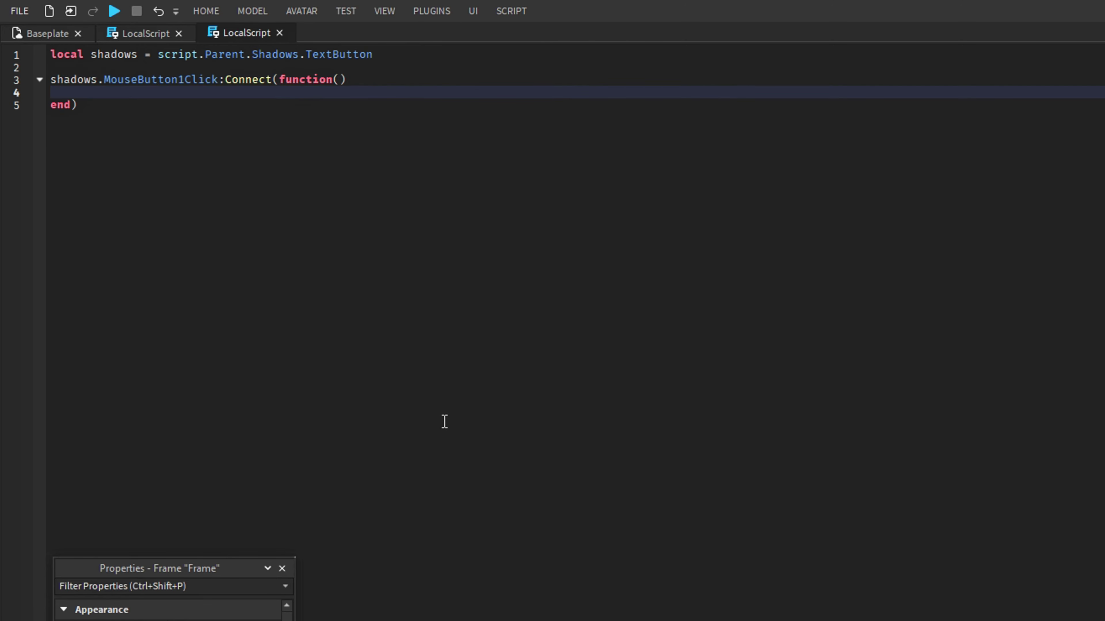
text(if game.)
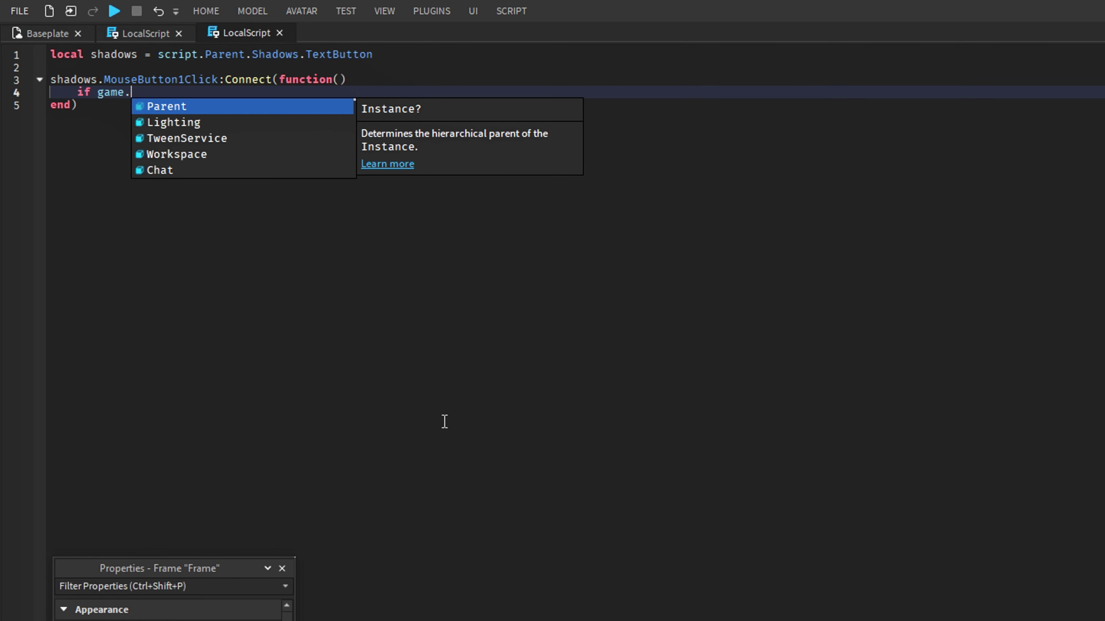
text(Lighting.GlobalShadows == )
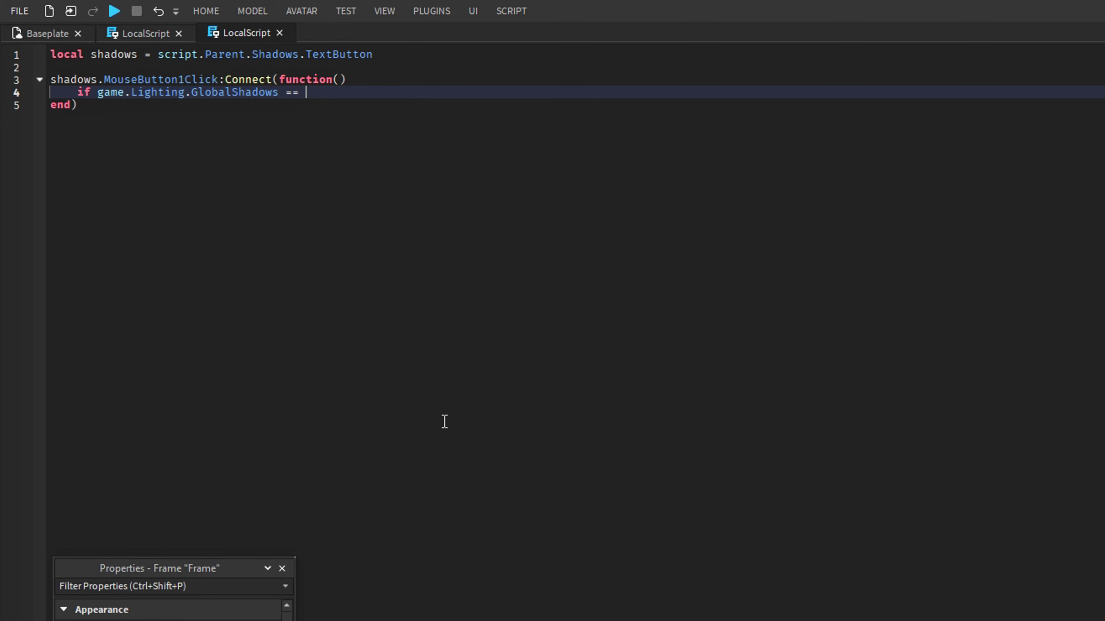
text(true then)
key(Return)
Step: Inside the if block, set shadows.TextStrokeColor3 to red with Color3.new(1, 0, 0)
text(shadows.)
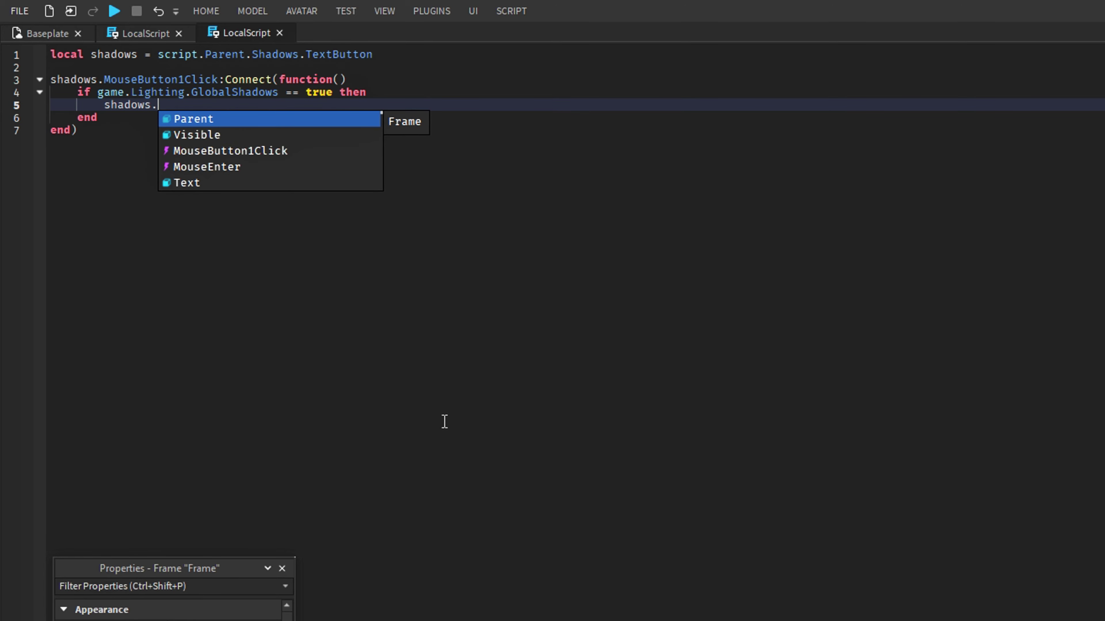
text(TextS)
key(Tab)
text(= Color3.new()
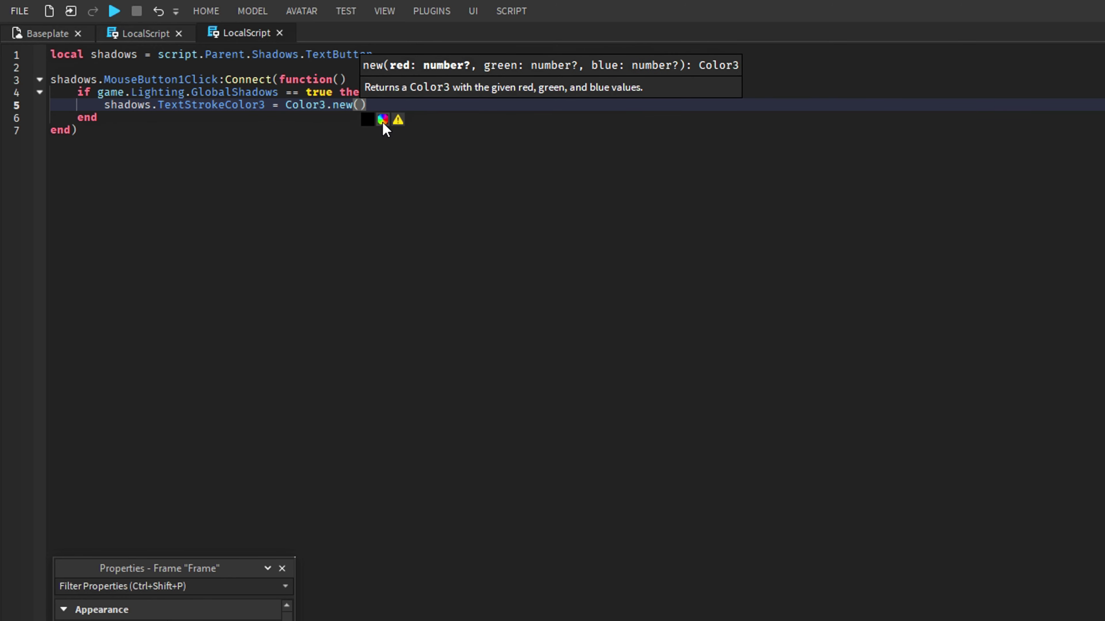
click(383, 120)
click(208, 123)
click(479, 341)
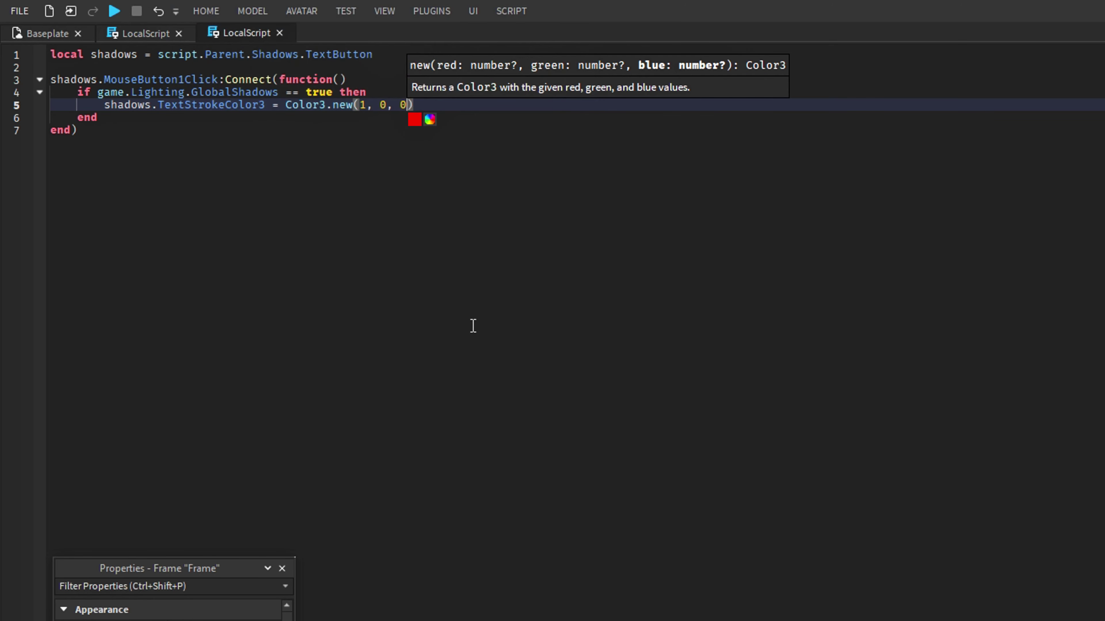
Step: Add the line `shadows.Text = "Off"` beneath the stroke colour line and start a new line
key(End)
key(Return)
text(shadows.Text)
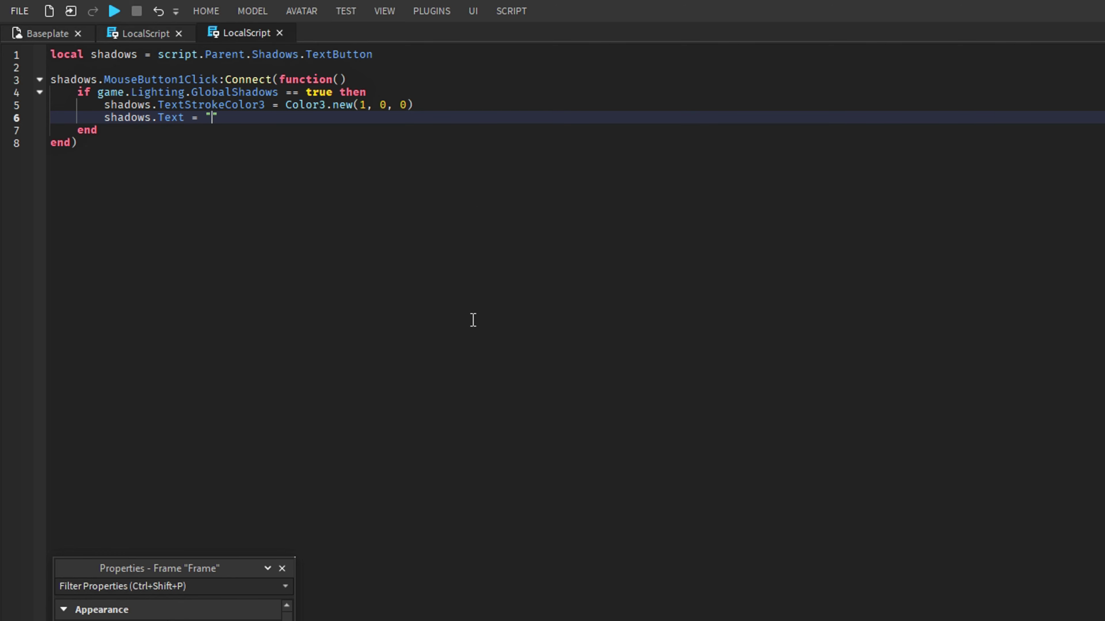
text( = "Off)
key(End)
key(Return)
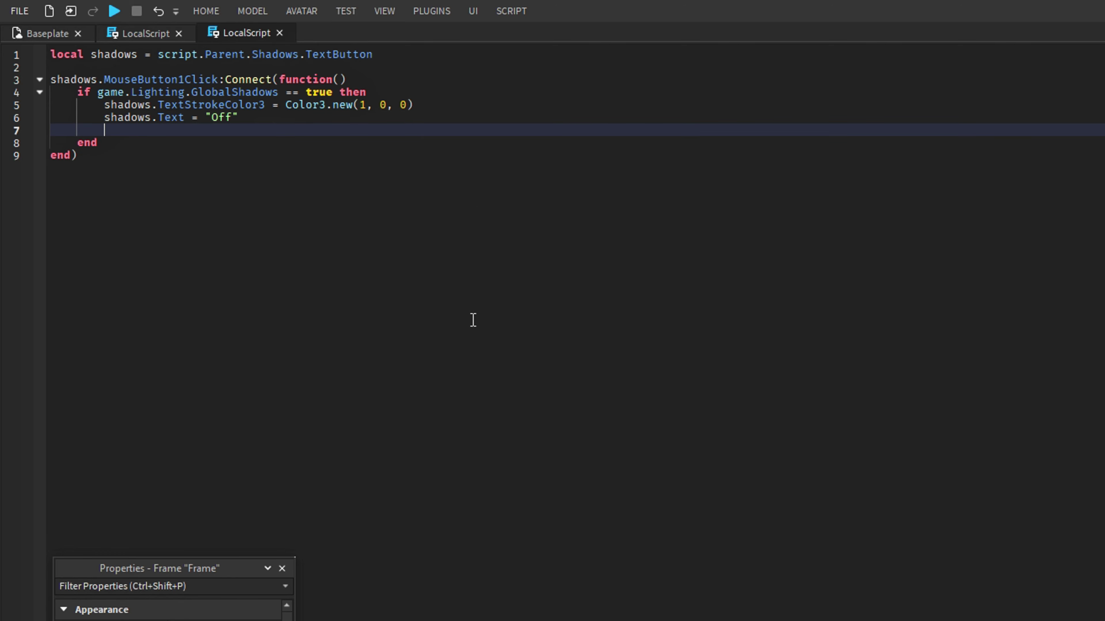
Step: Complete the if block with the line `game.Lighting.GlobalShadows = not game.Lighting.GlobalShadows`
text(game.L)
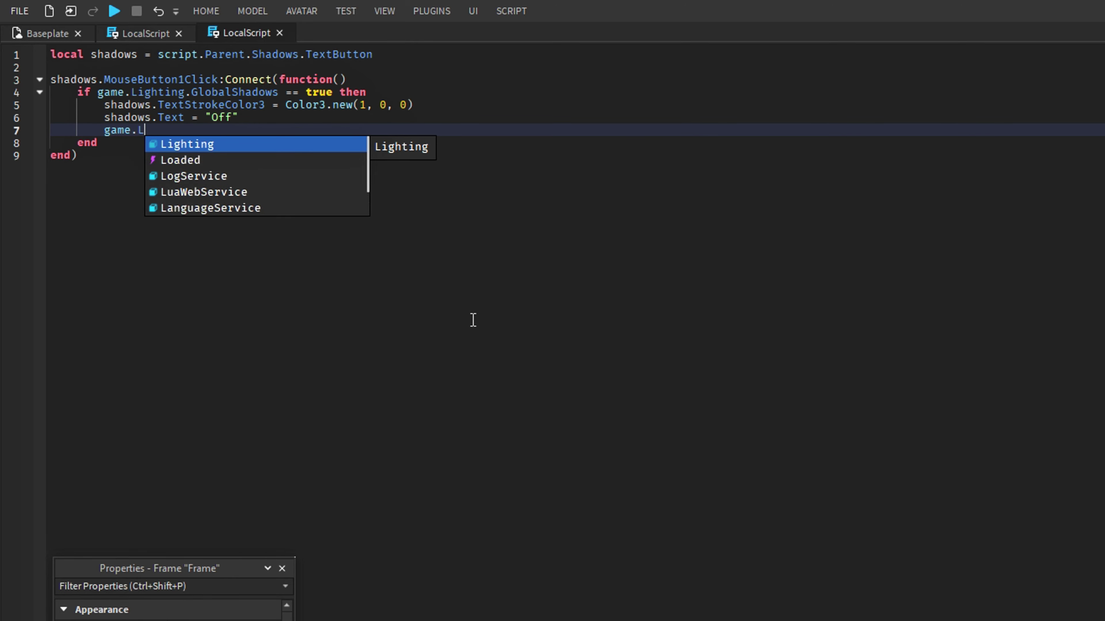
key(Tab)
text(.Glo)
key(Tab)
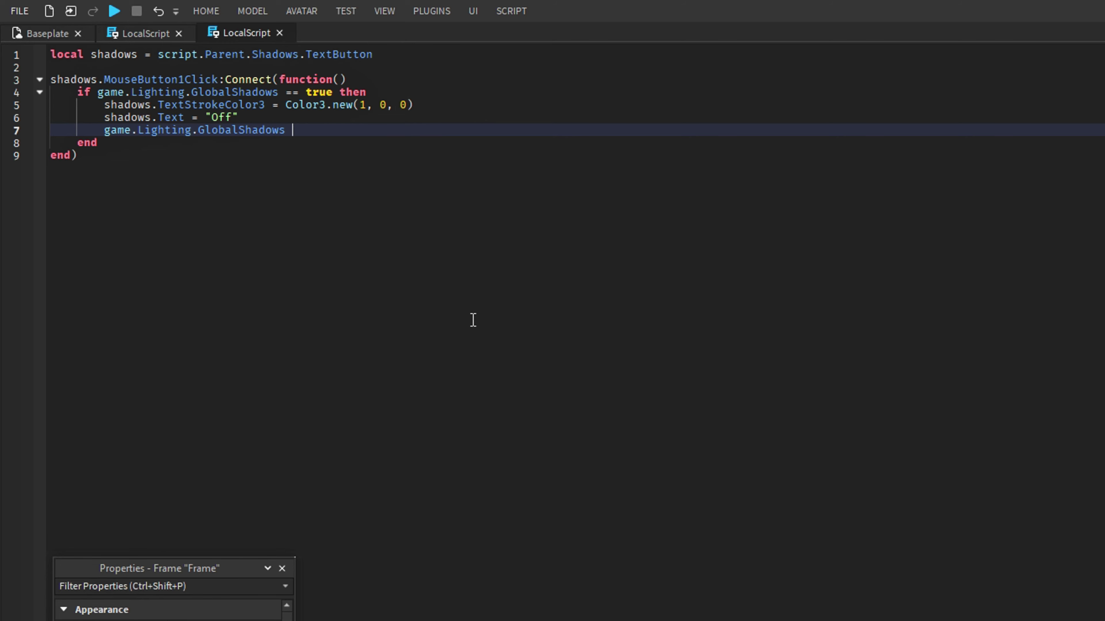
text(= not ga)
key(Tab)
text(.)
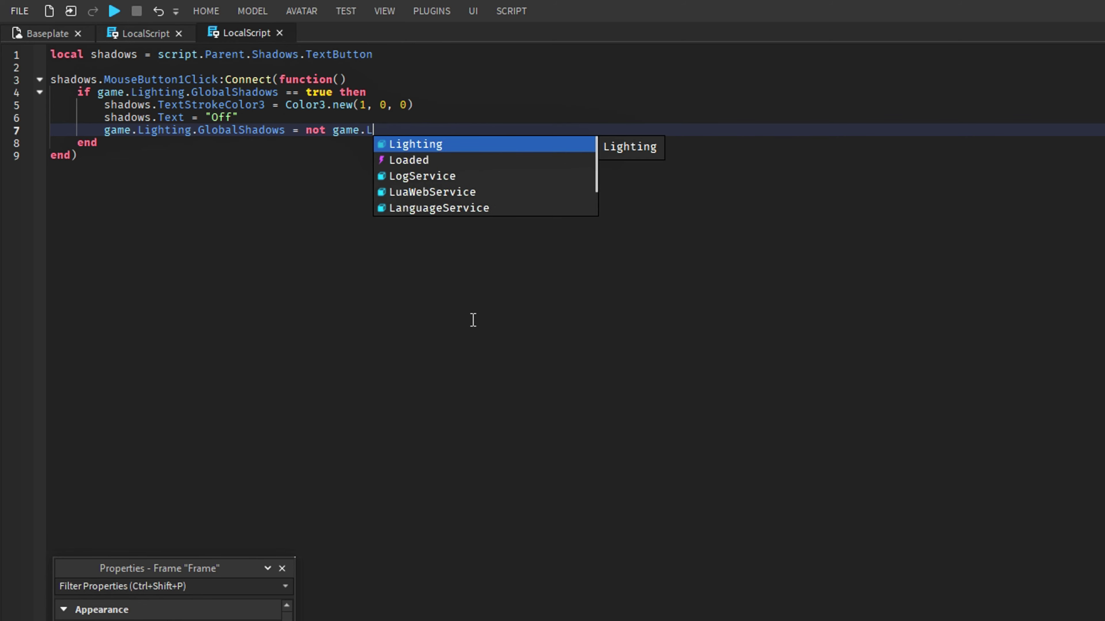
key(Tab)
text(.G)
key(Tab)
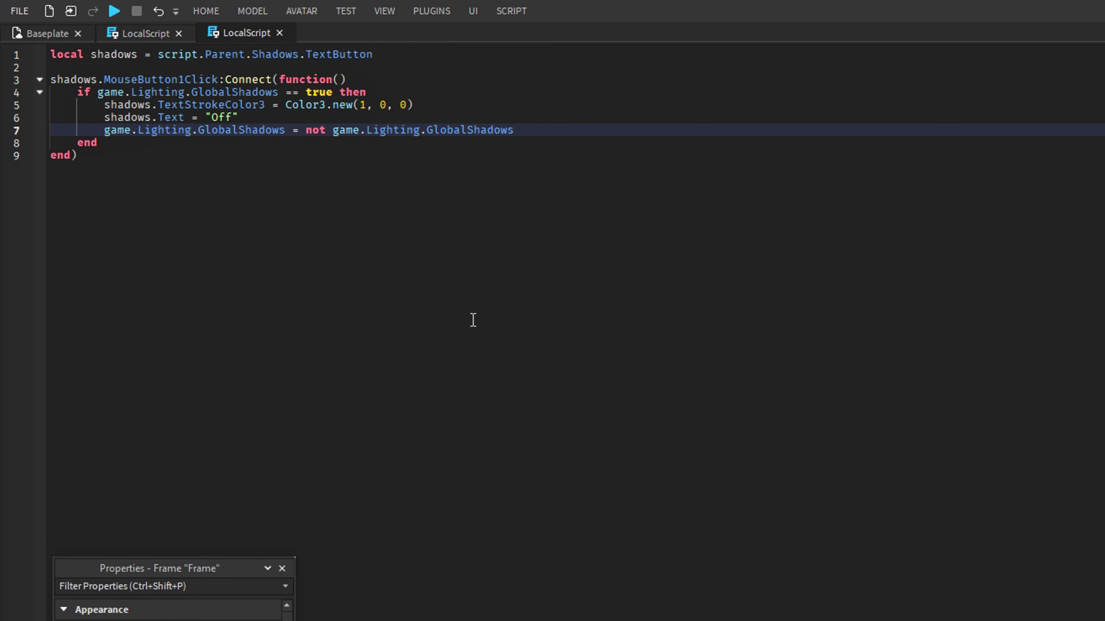
Step: Add an else branch to the shadows function containing a copy of the if block's three lines
shift+click(106, 107)
key(ctrl+c)
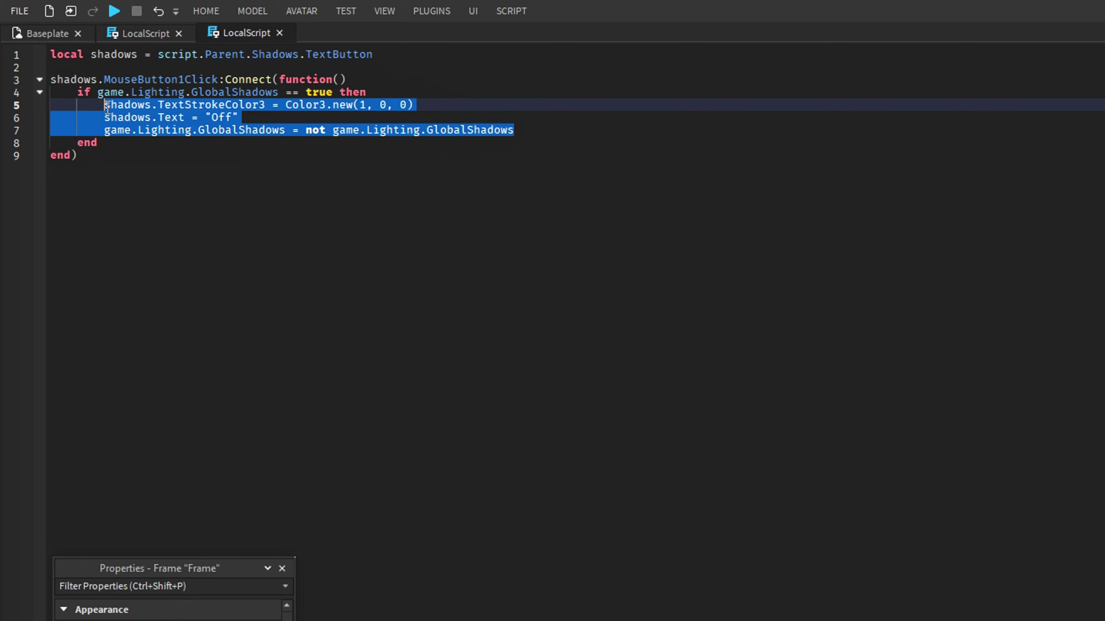
click(527, 130)
key(Return)
text(es)
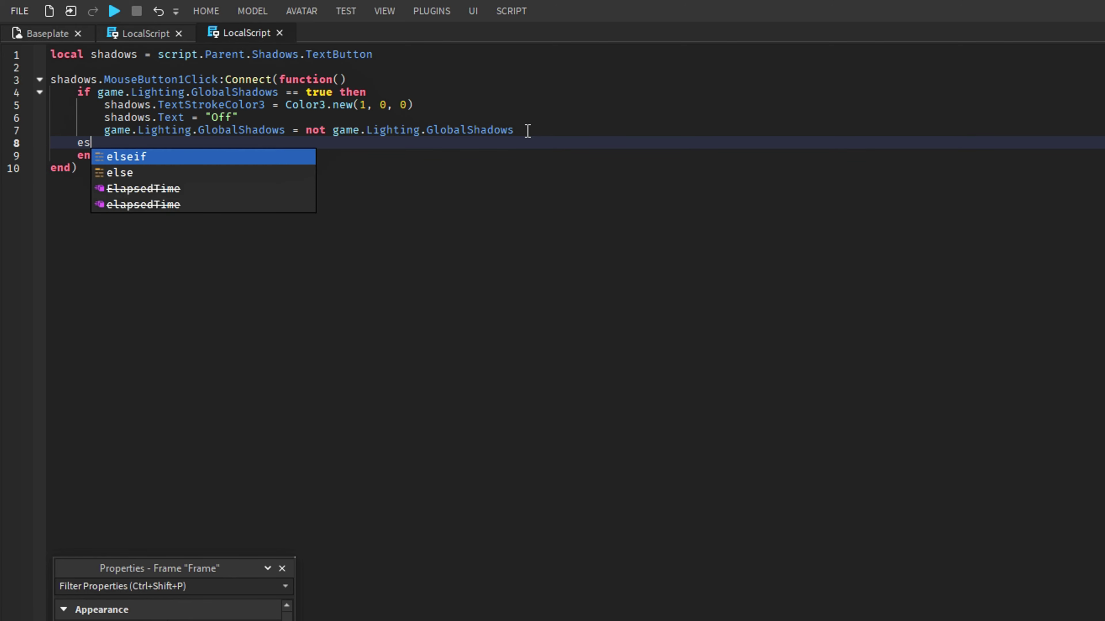
key(Down)
key(Tab)
key(Return)
key(ctrl+v)
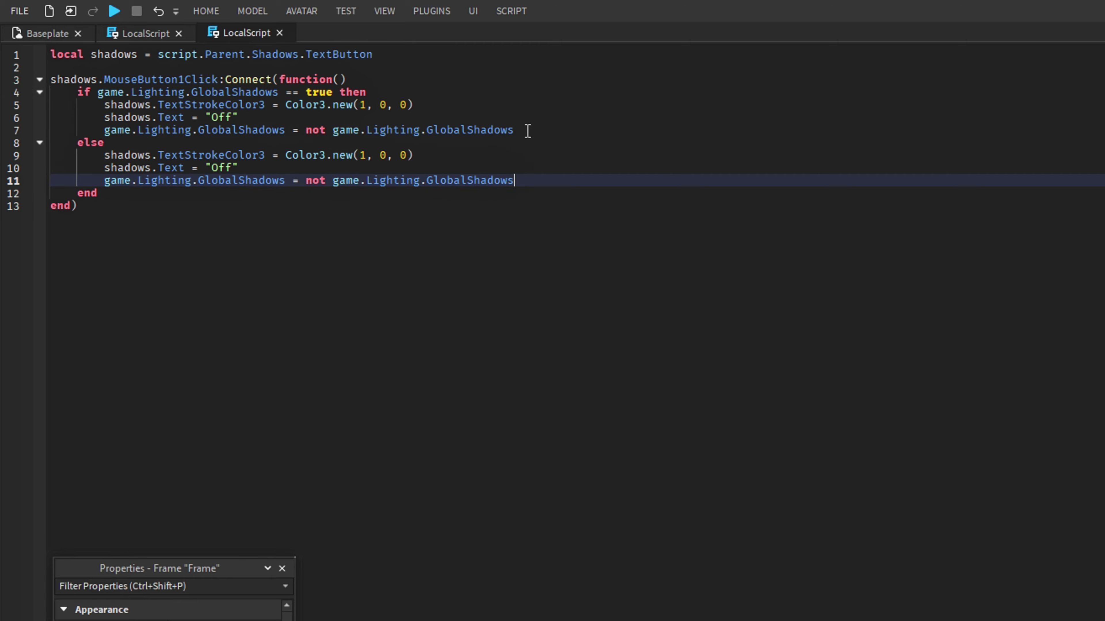
Step: In the shadows else branch, set the stroke colour to Color3.new(0.666667, 1, 0) and the text to "On"
click(407, 156)
click(419, 167)
click(375, 65)
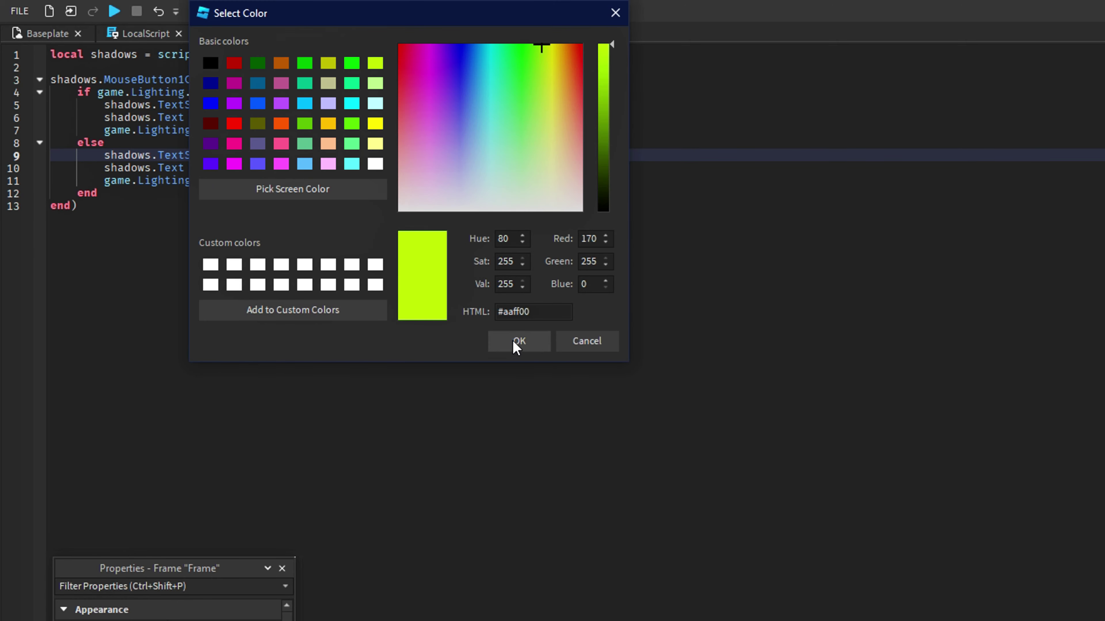
click(516, 344)
click(229, 168)
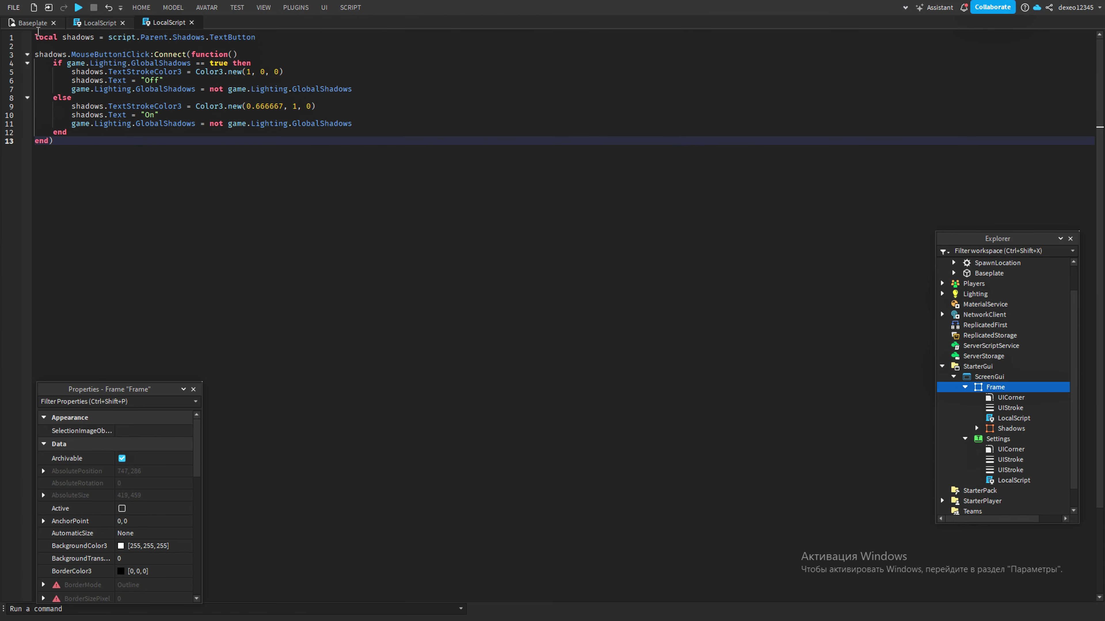
Step: Playtest the place, switch the Shadows toggle off and on several times, and stop the test
click(47, 33)
key(F5)
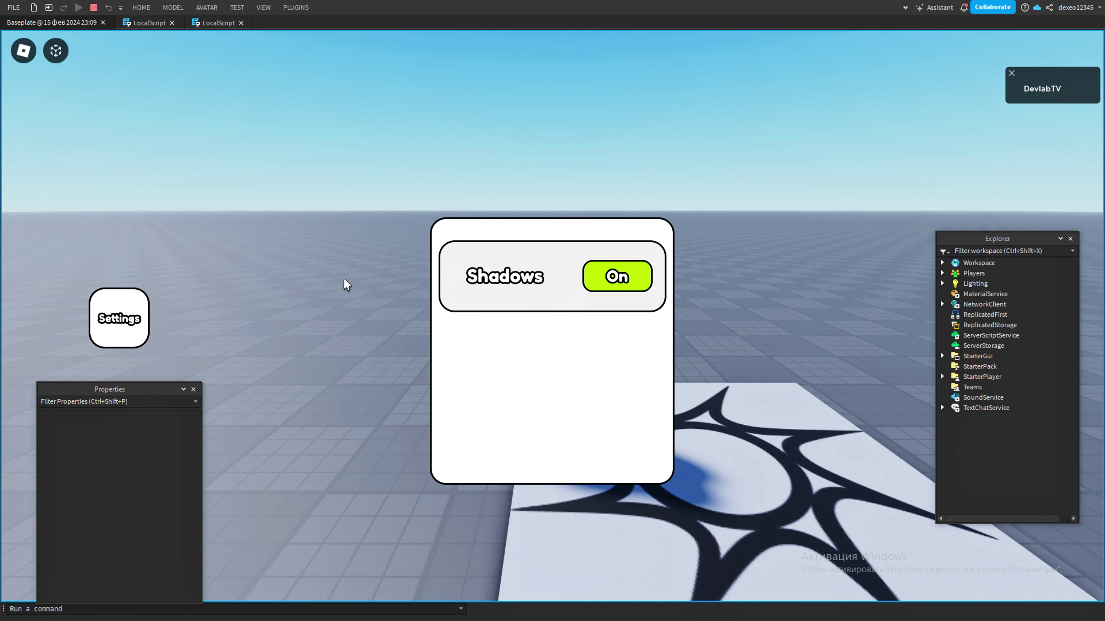
click(618, 279)
click(618, 279)
key(F9)
key(F9)
click(623, 280)
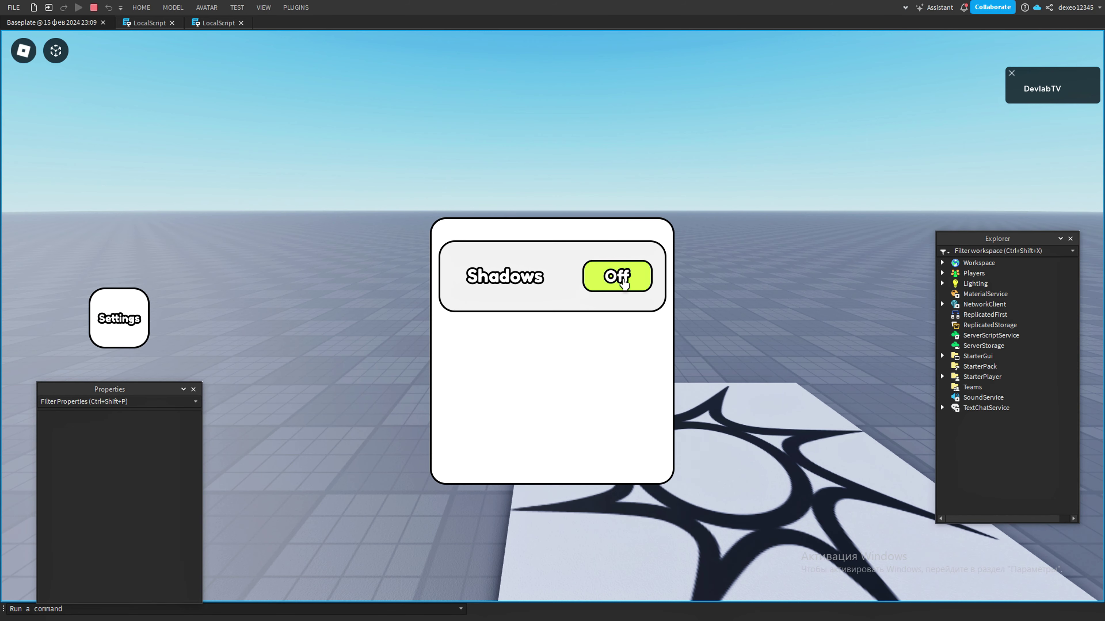
click(623, 281)
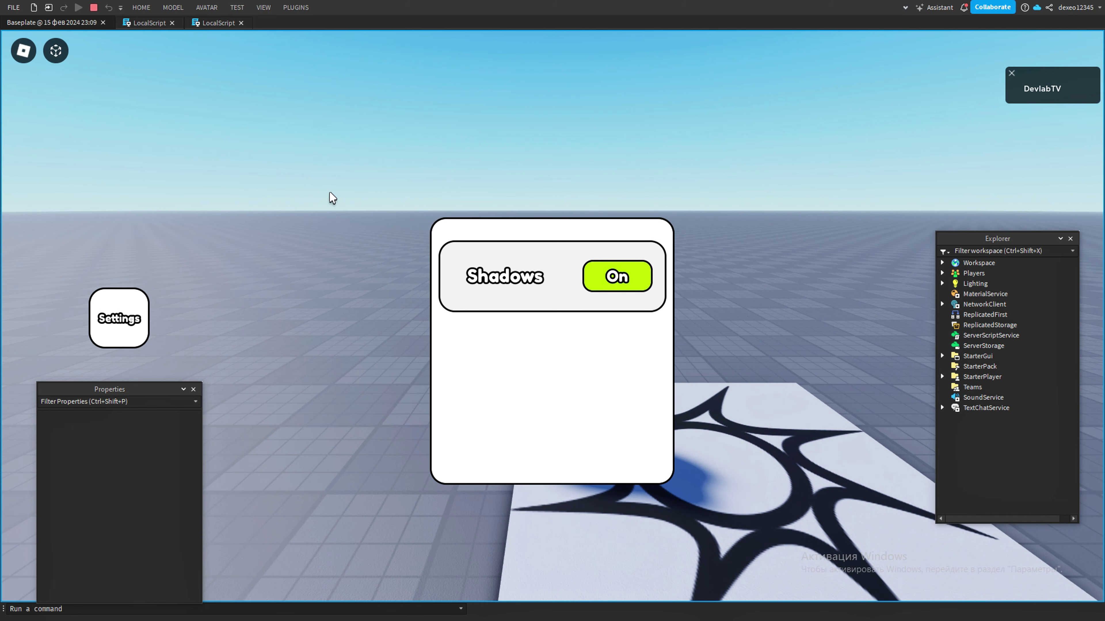
click(101, 23)
Step: Duplicate the Shadows frame directly beneath the original, rename the copy Reflections and expand its contents
drag(571, 272, 575, 344)
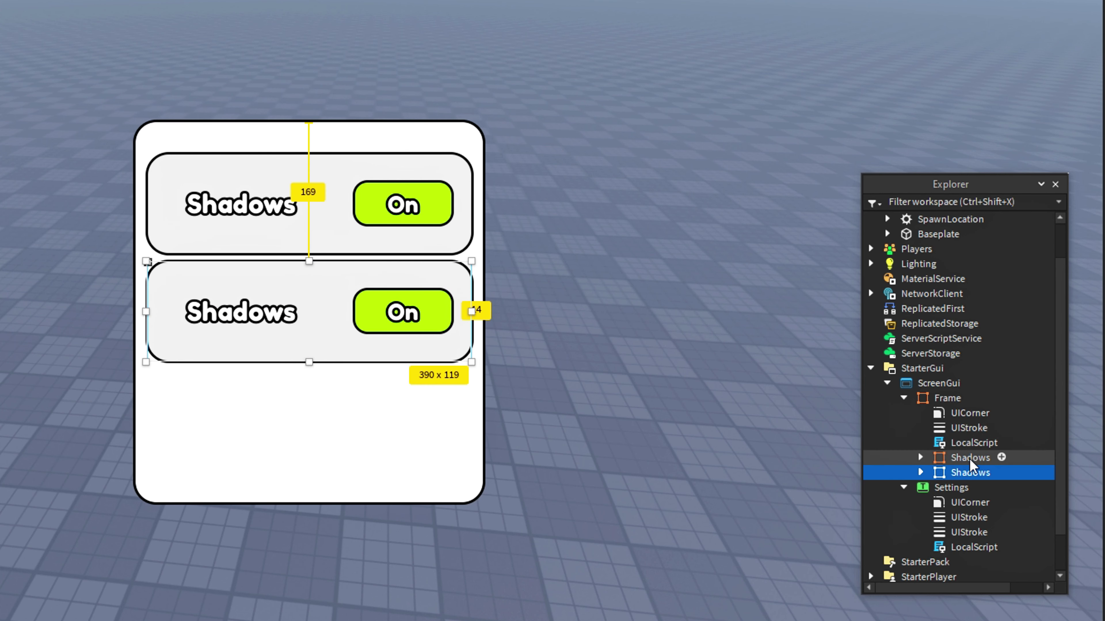
key(F2)
text(Reflections)
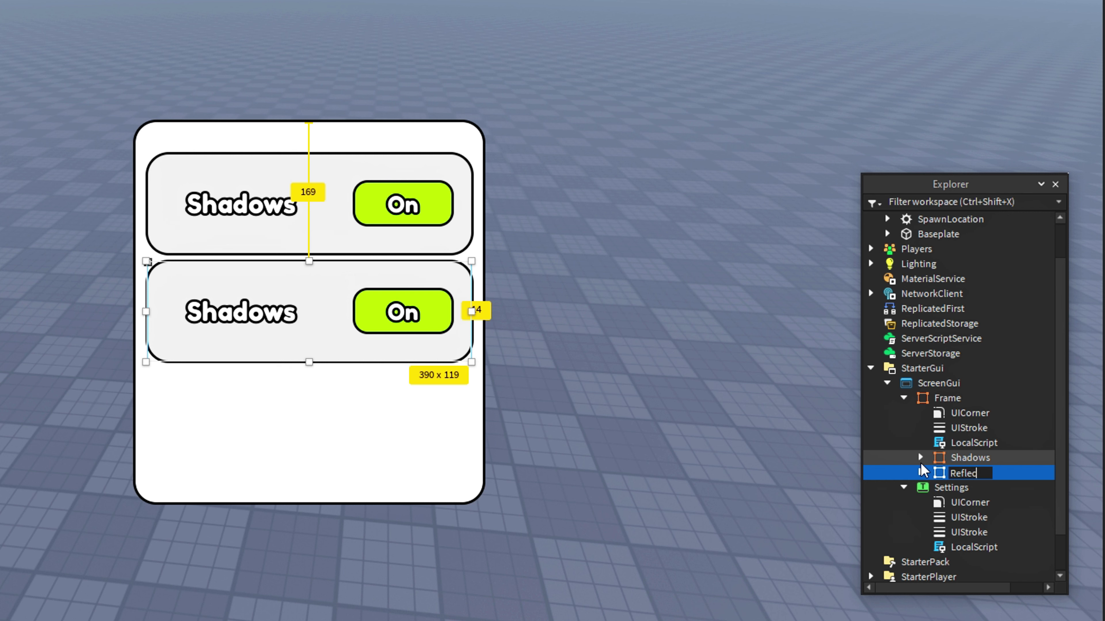
key(Return)
click(921, 472)
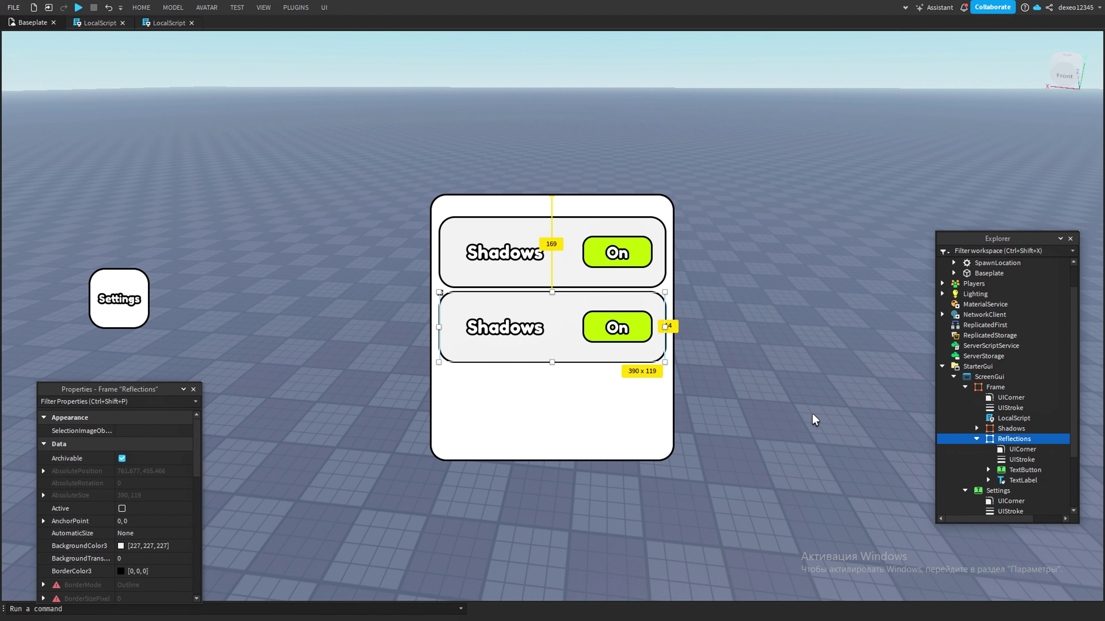
Step: Set the Text property of the Reflections frame's TextLabel to "Reflections"
click(515, 335)
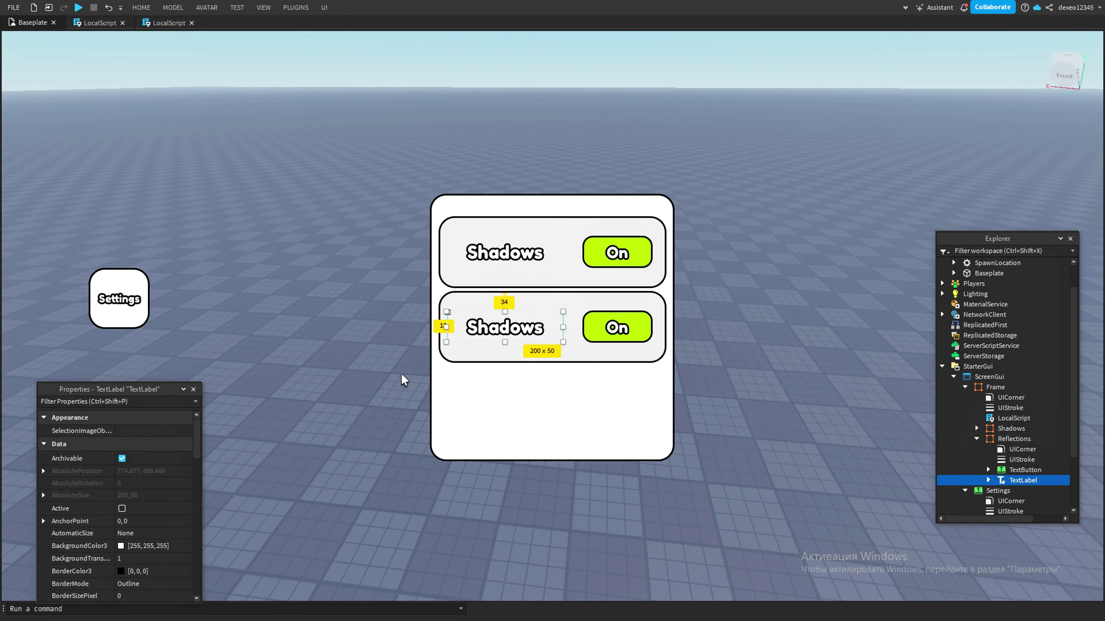
scroll(138, 464, down, 10)
click(130, 535)
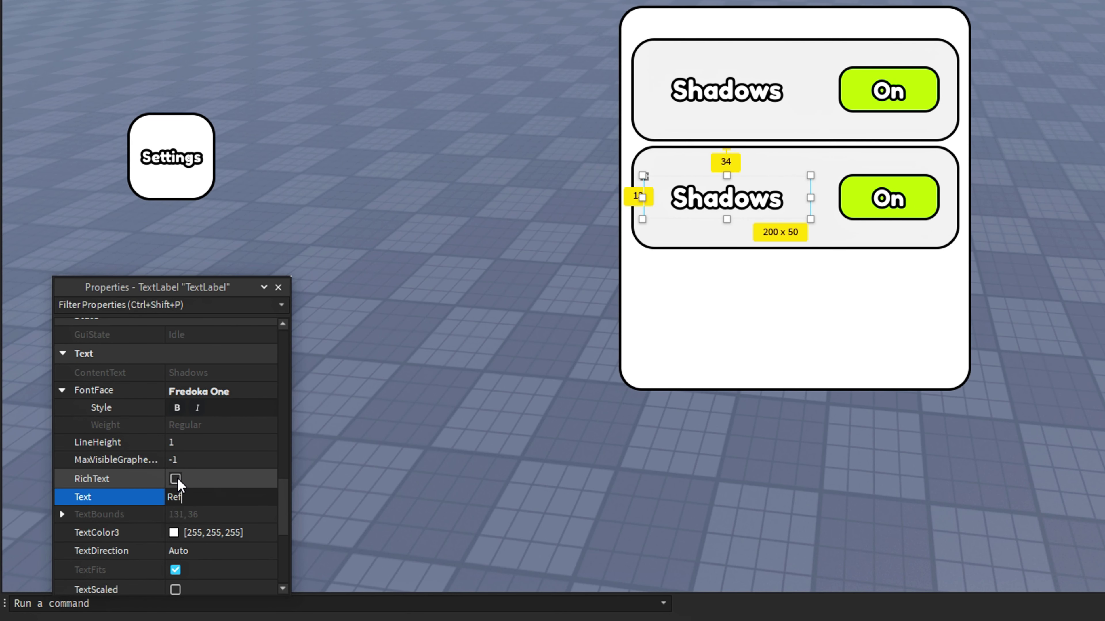
text(Reflection)
key(Return)
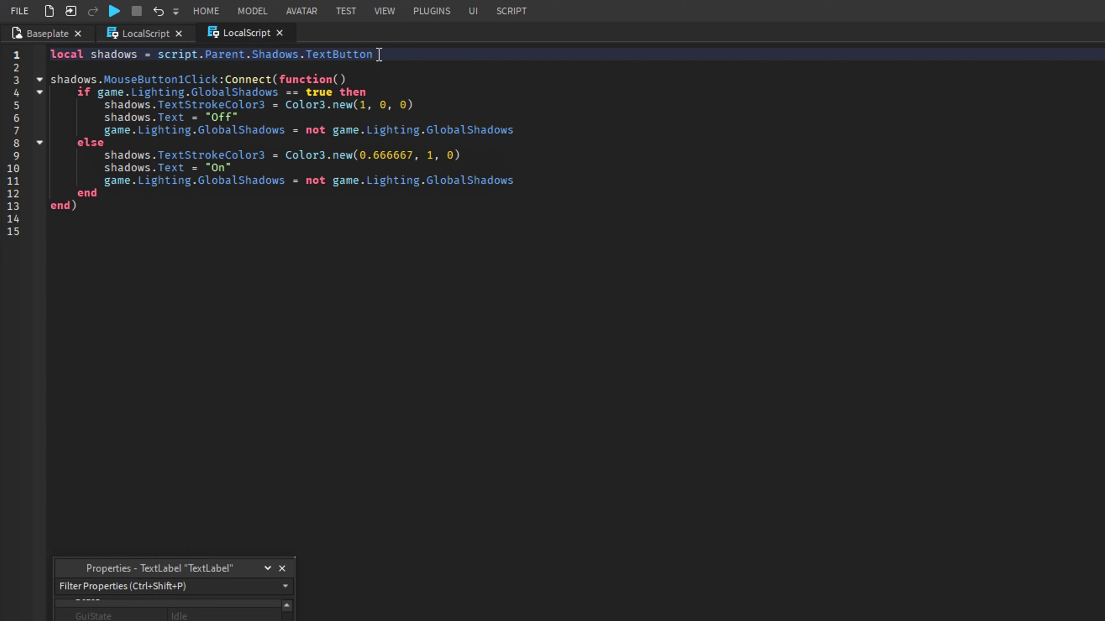
Step: Declare `local reflections = script.Parent.Reflections.TextButton` below the shadows variable in the outer Frame's LocalScript
key(Return)
text(local reflecti)
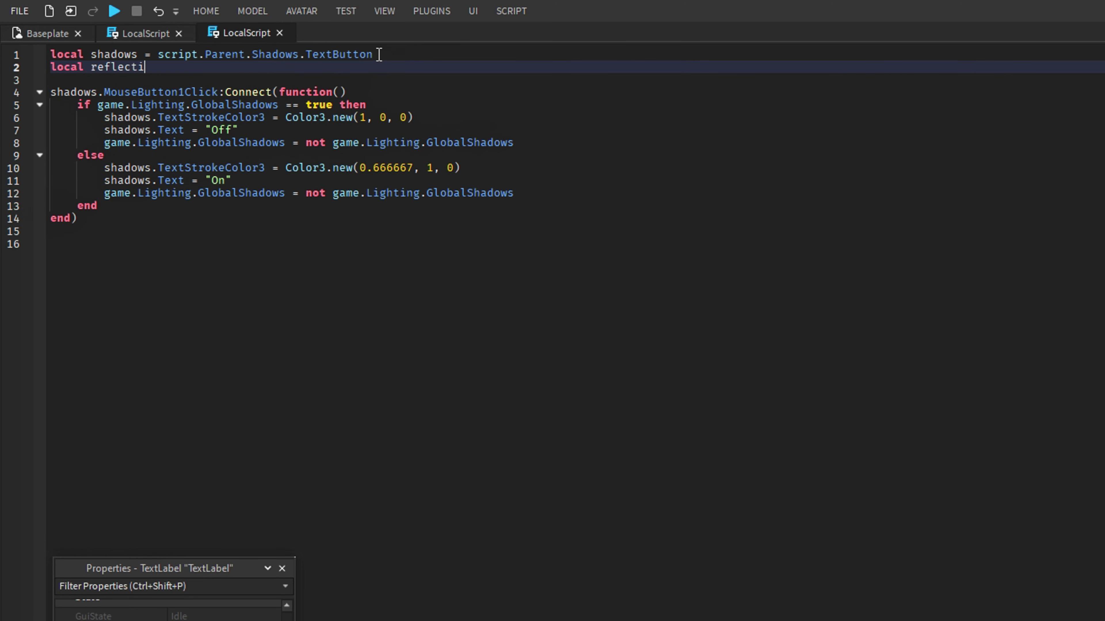
text(ons = script.Parent.Reflections.TextButton)
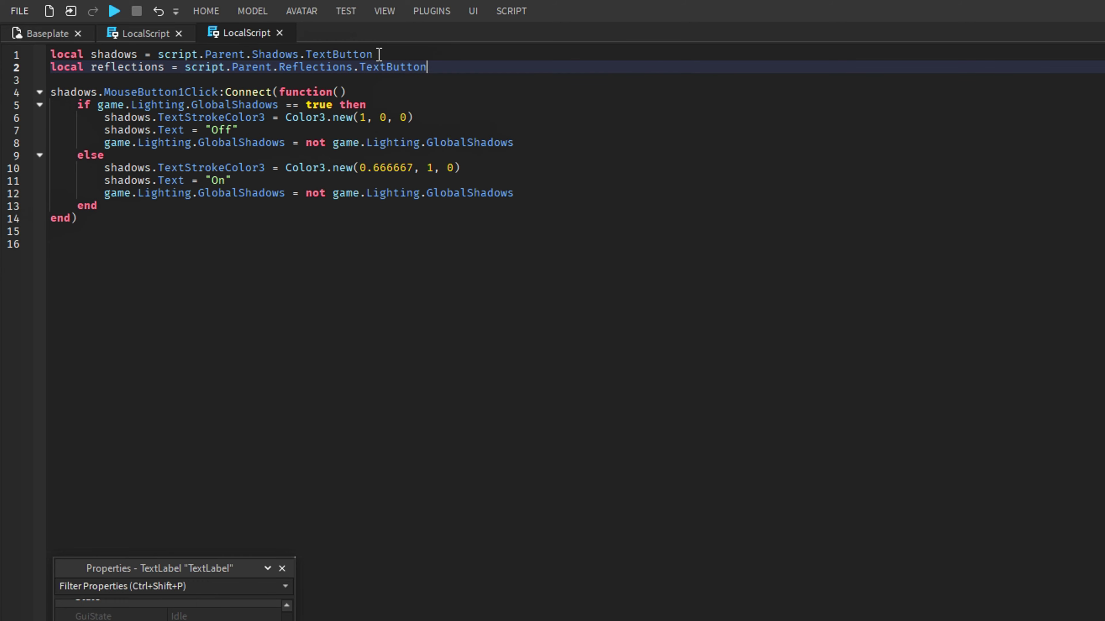
Step: Connect a function to reflections.MouseButton1Click containing an if block for game.Lighting.EnvironmentSpecularScale > 0.1
click(327, 264)
text(reflections.MouseButton1Click:Connect(function())
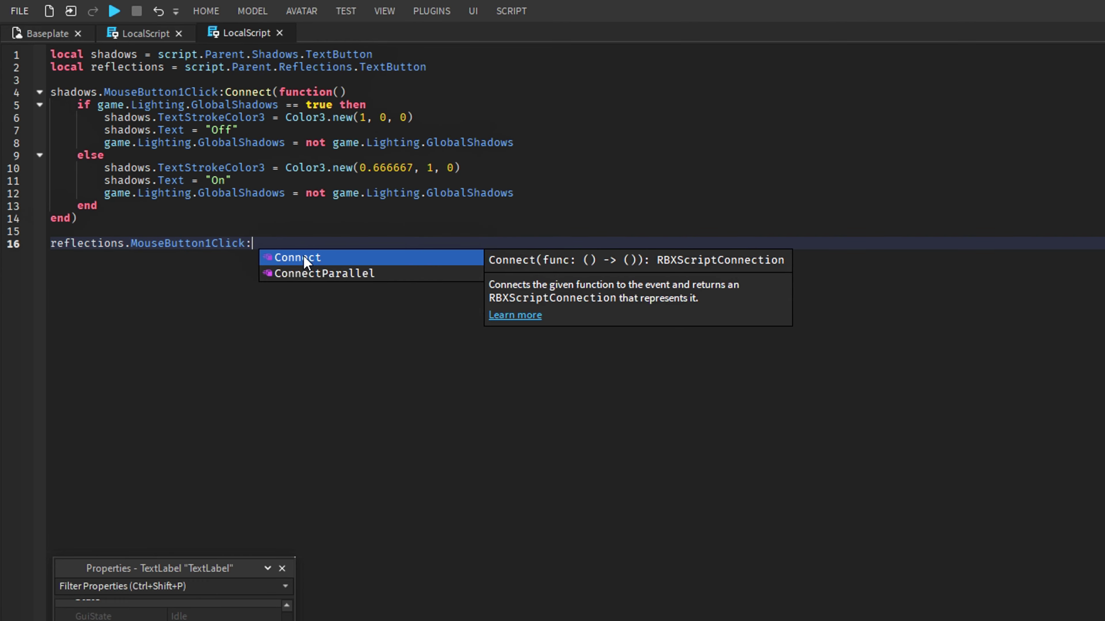
key(Return)
text(if game.Lighting.En)
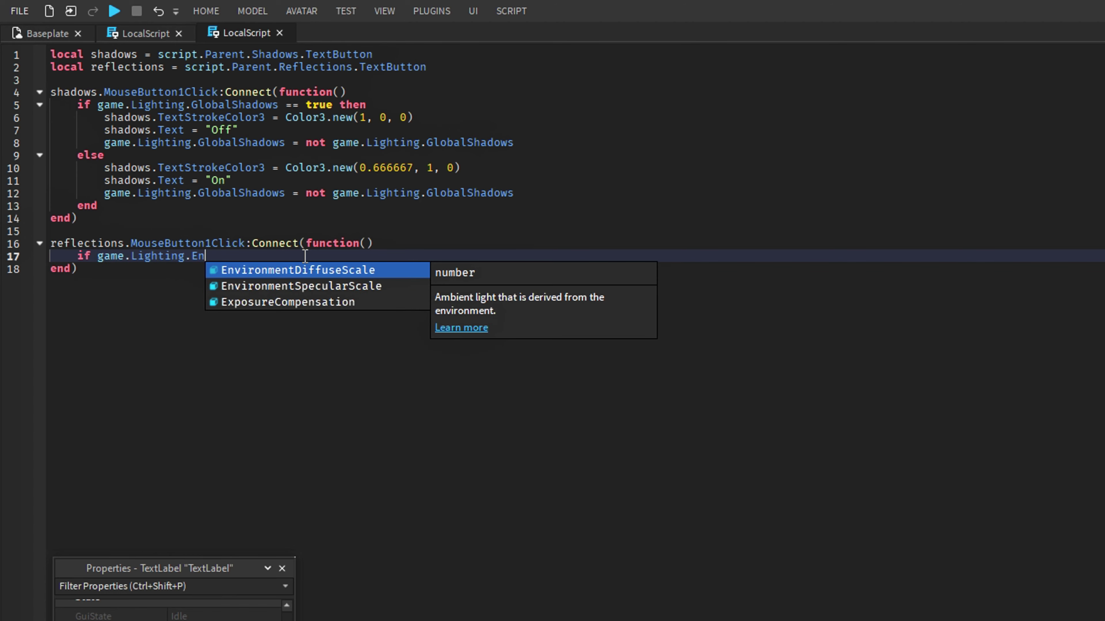
key(Escape)
text(vironmentSpecularScale > 0.1 then)
key(Return)
Step: Inside the reflections if block, set reflections.TextStrokeColor3 to Color3.new(1, 0, 0) and reflections.Text to "Off"
text(r)
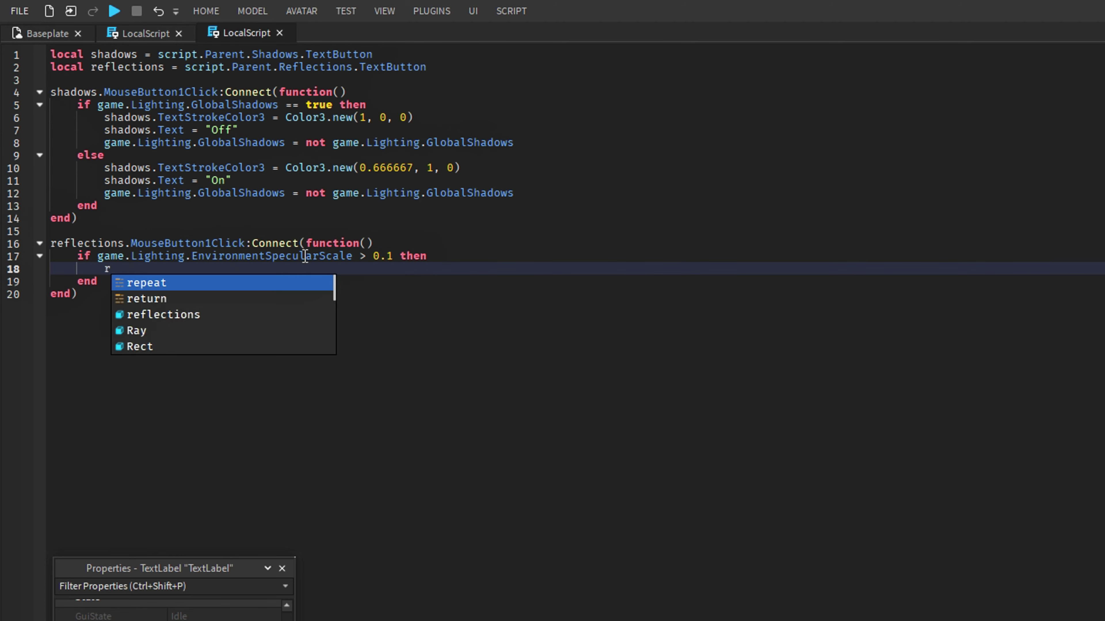
text(eflections.TextStrokeColor3 = Color3.new()
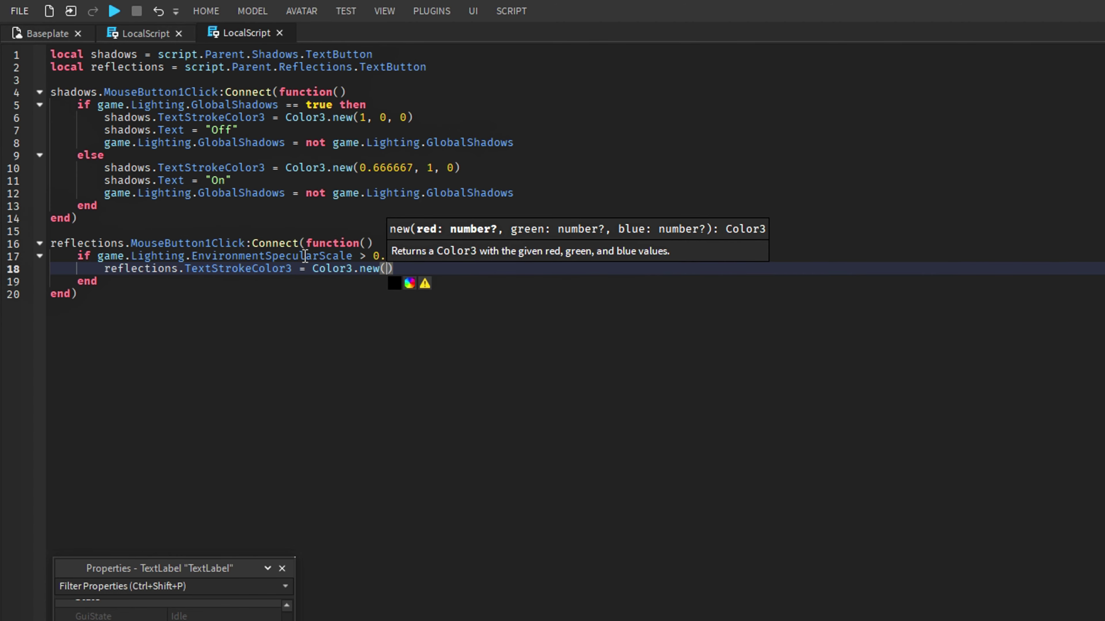
click(413, 287)
click(743, 192)
click(859, 486)
key(Return)
text(reflections)
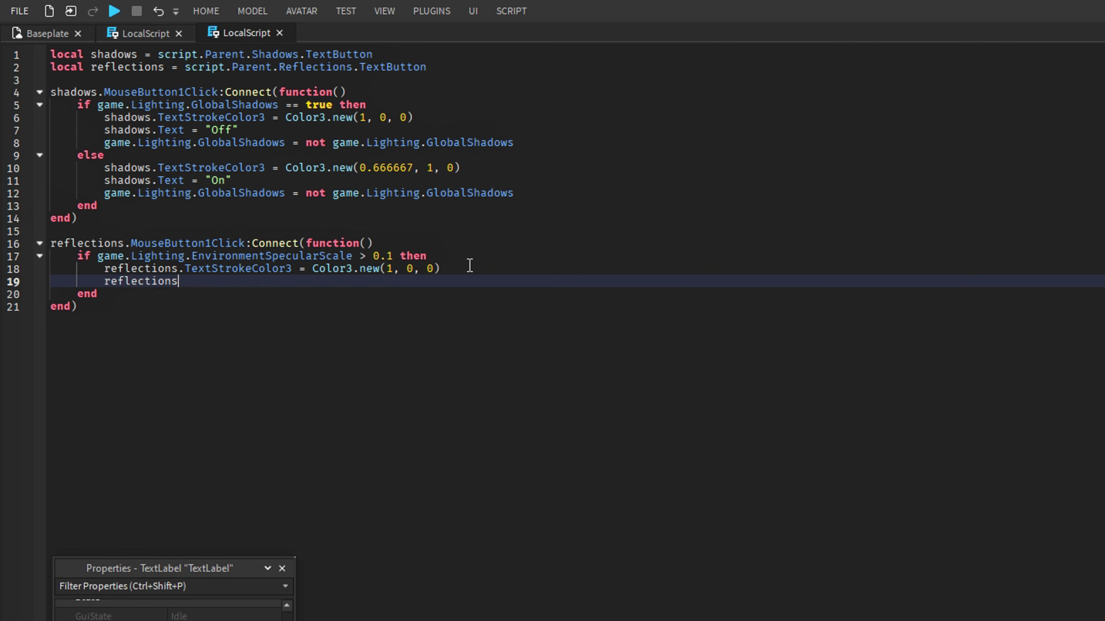
text(.Text = "Off")
key(Return)
Step: Add lines setting game.Lighting.EnvironmentSpecularScale and game.Lighting.EnvironmentDiffuseScale to 0 in the reflections if block
text(game.Lighting.)
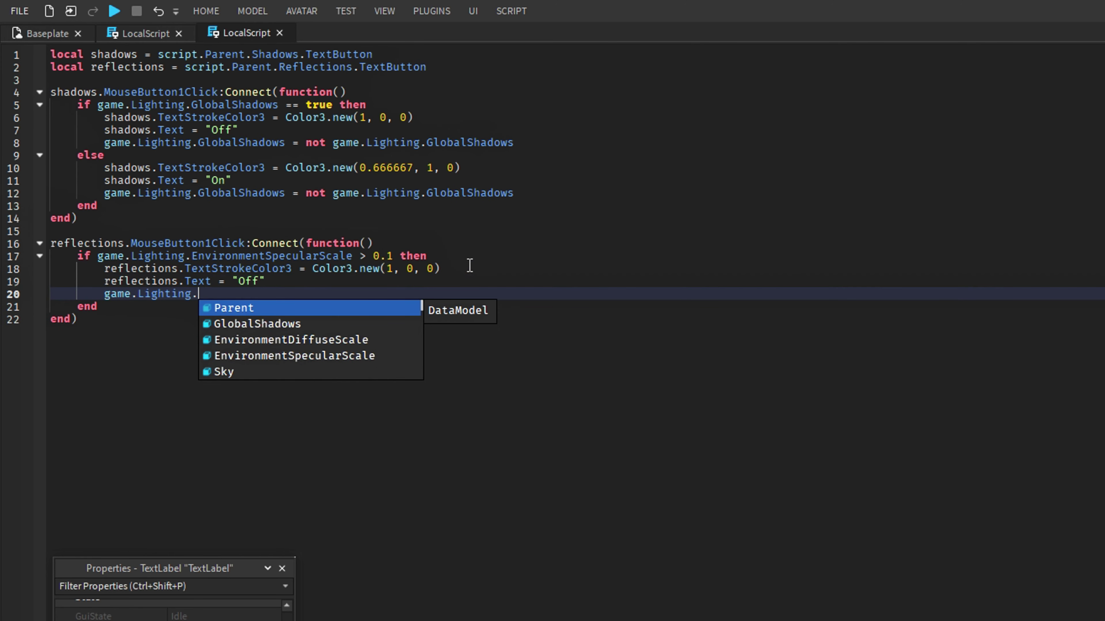
text(EnvironmentSpecularScale = 0)
key(Return)
text(game.Lighting.EnvironmentDiffuseScale = 0)
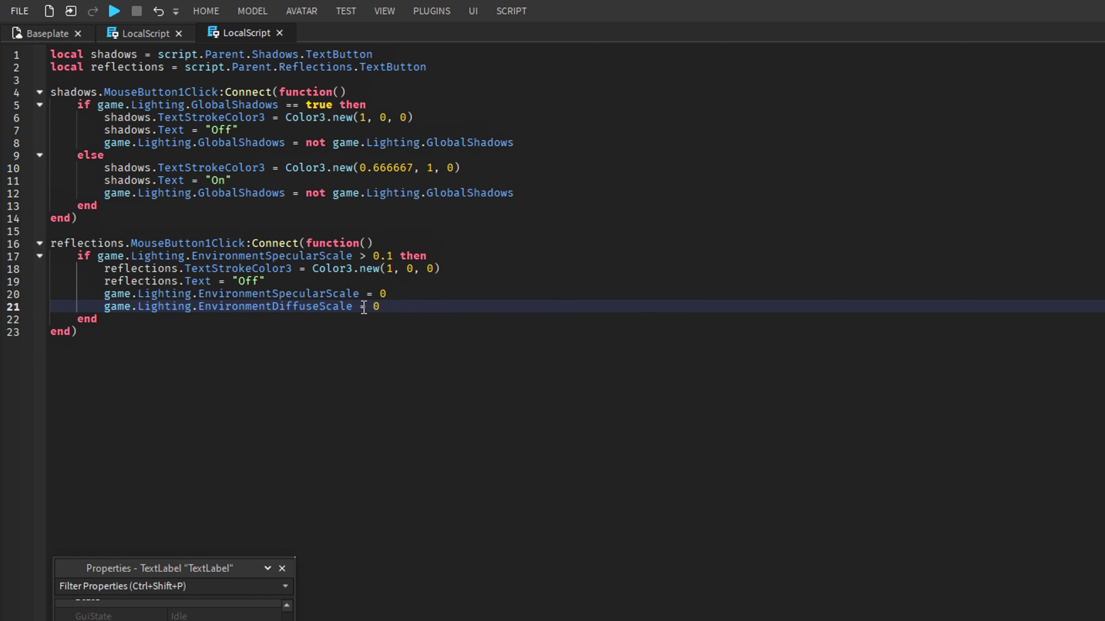
Step: Add an else branch to the reflections function containing a copy of the if block's four lines
drag(380, 306, 110, 270)
key(ctrl+c)
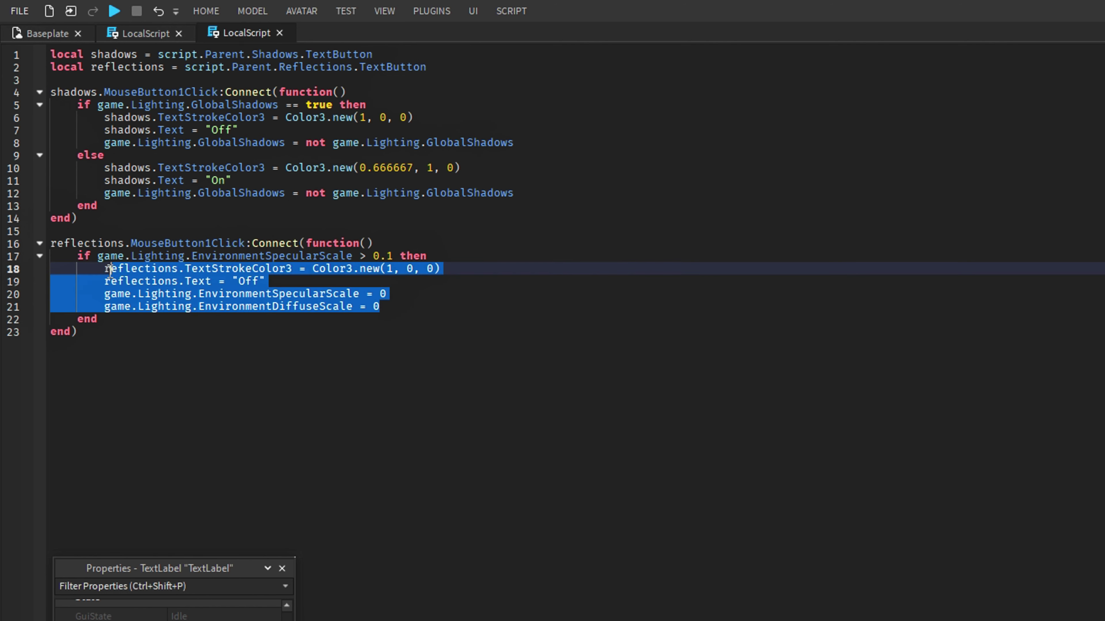
click(420, 307)
key(Return)
text(elseif)
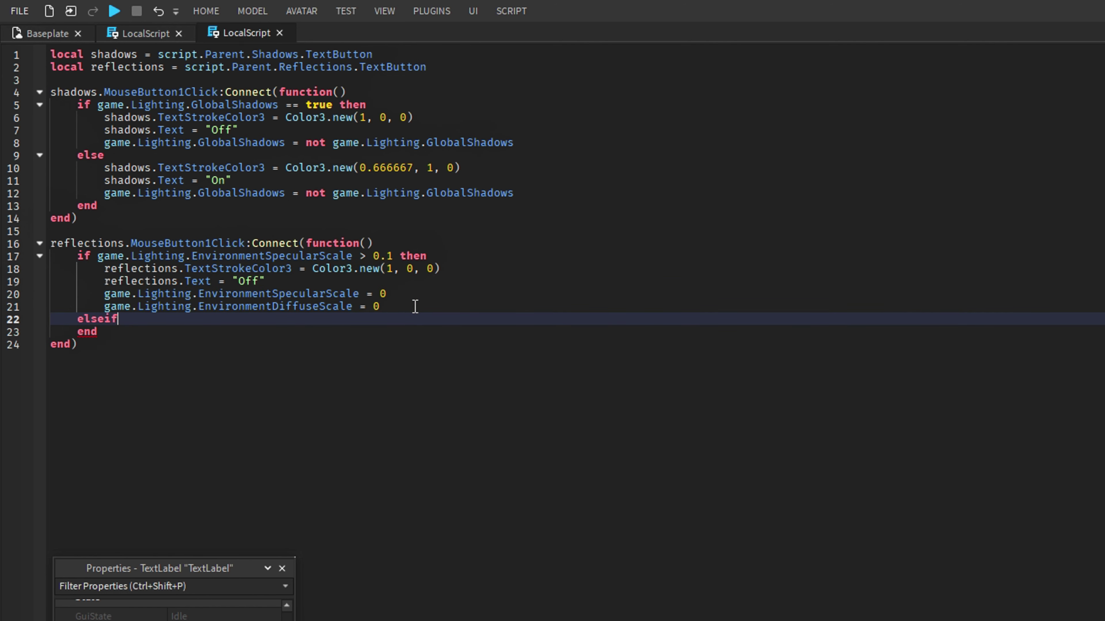
key(BackSpace)
text(lse)
key(Return)
key(ctrl+v)
Step: In the reflections else branch, set the stroke colour to Color3.new(0.666667, 1, 0) and the text to "On"
click(408, 332)
click(382, 217)
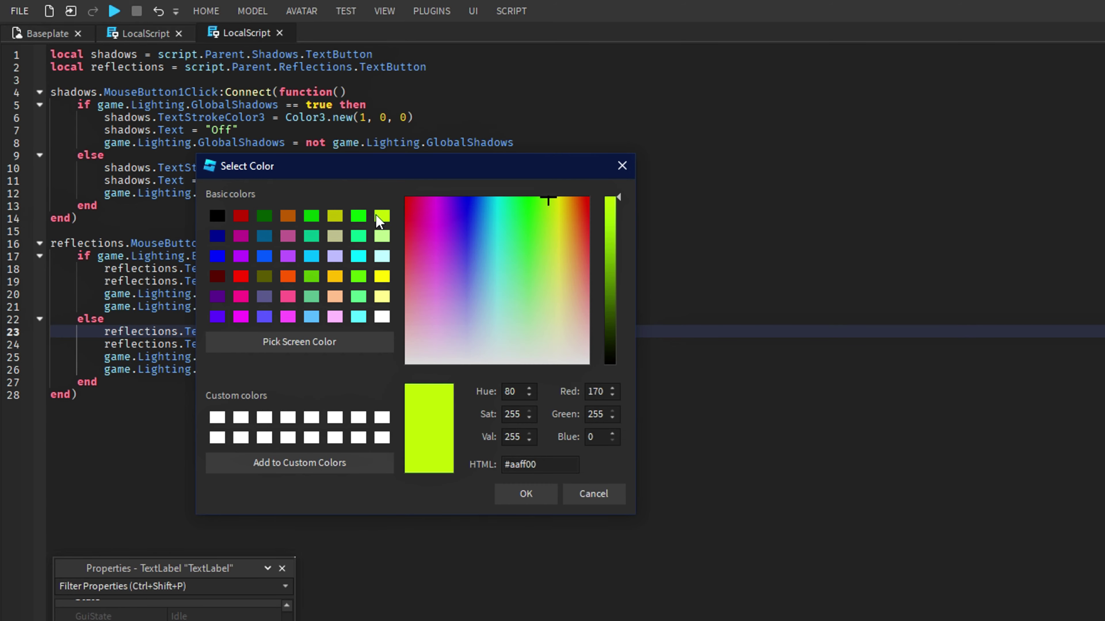
click(526, 493)
double_click(255, 345)
text(On)
Step: Set EnvironmentSpecularScale and EnvironmentDiffuseScale to 1 in the reflections else branch
double_click(382, 357)
text(1)
double_click(377, 369)
text(1)
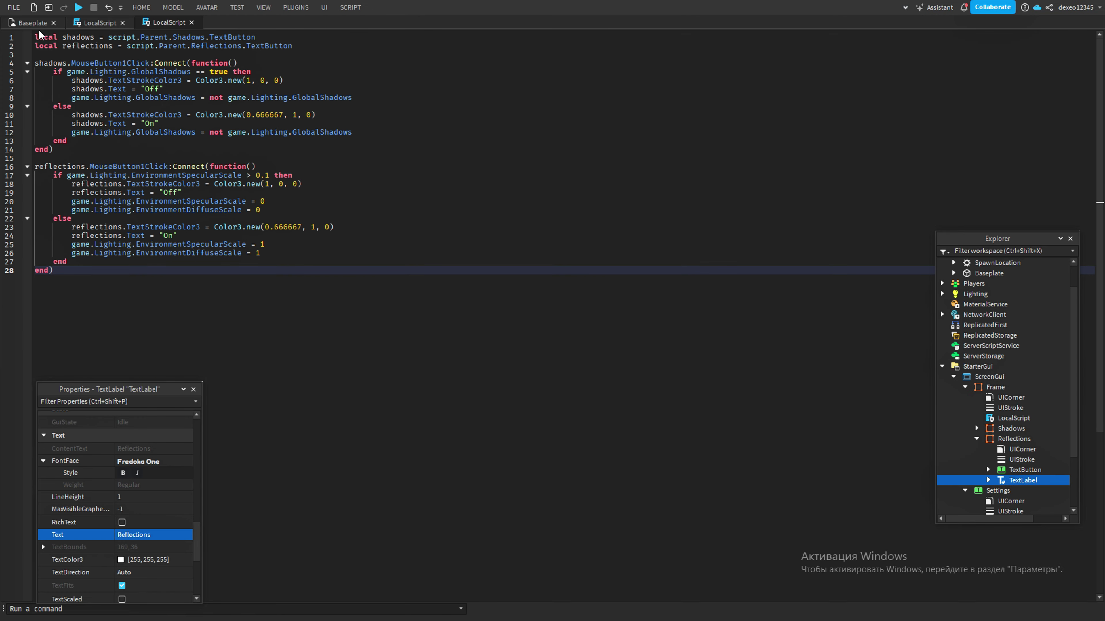
Step: Playtest the place, closing and reopening the settings menu with the Settings button
click(32, 22)
click(243, 101)
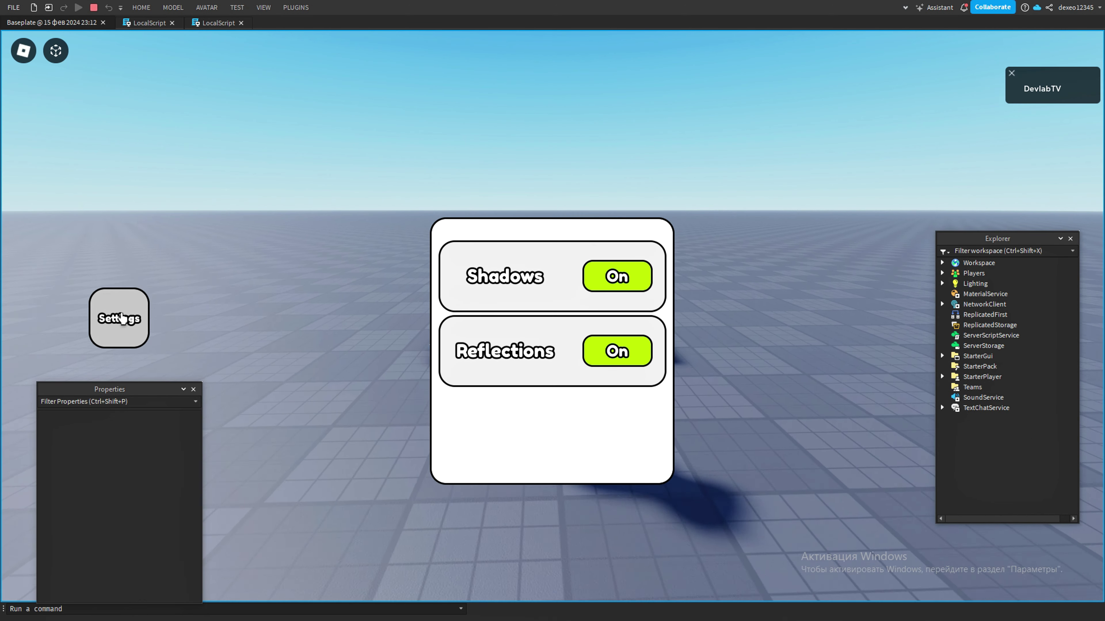
click(120, 319)
click(131, 316)
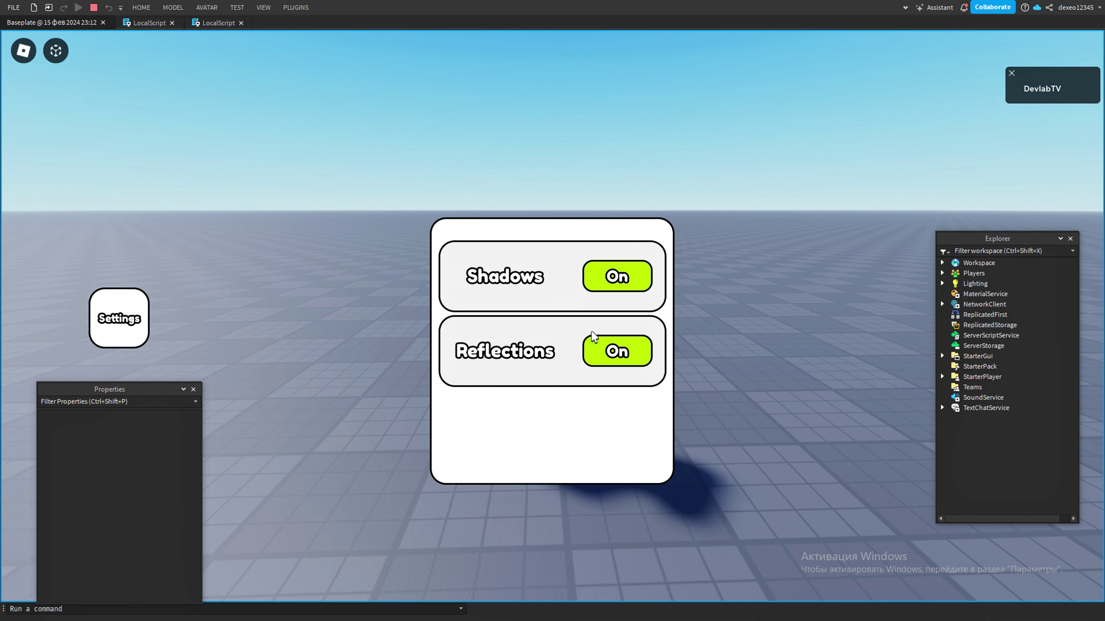
Step: Test the toggles in the running game by switching Shadows and Reflections off, and Shadows back on
click(621, 281)
click(629, 351)
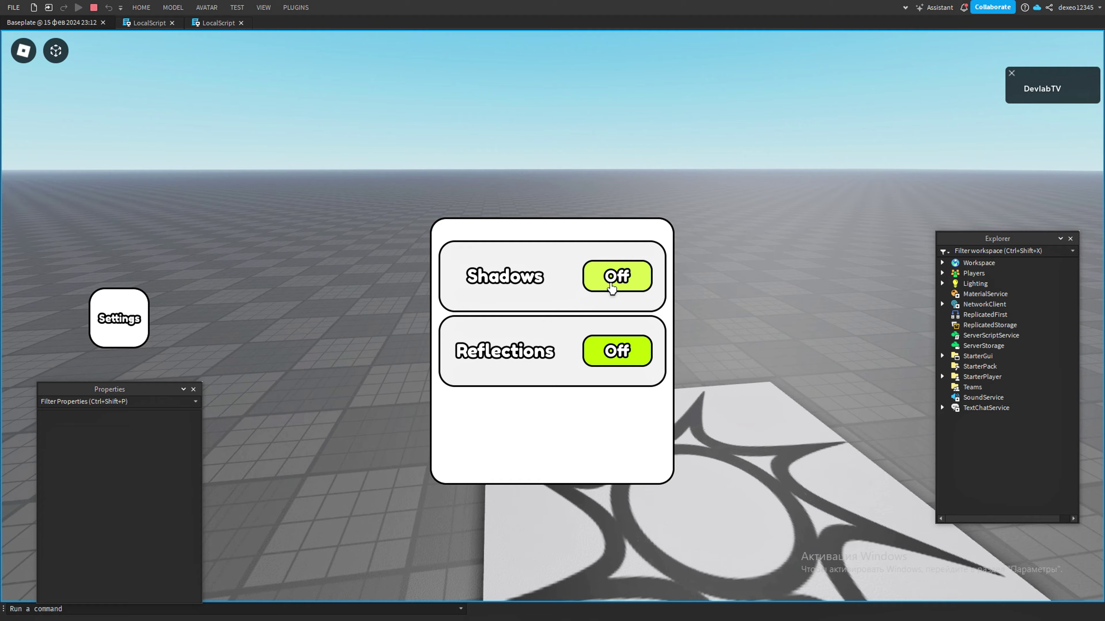
click(611, 277)
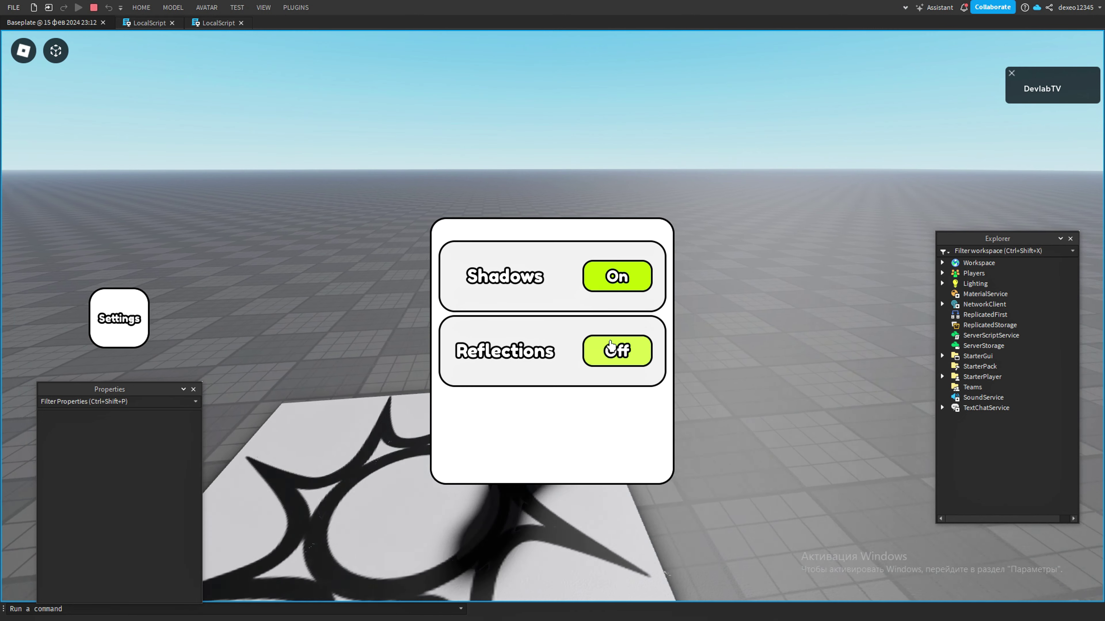
Step: Switch Shadows and Reflections in the running game, close and reopen the settings menu, and stop the playtest
click(611, 346)
click(605, 278)
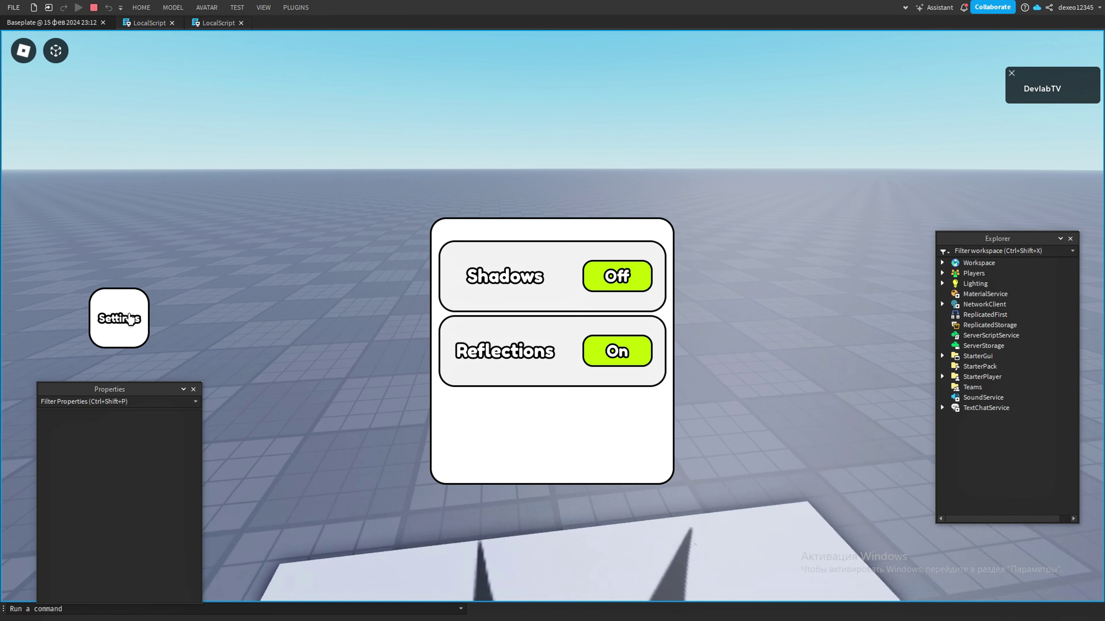
click(130, 320)
click(126, 319)
click(617, 277)
click(617, 351)
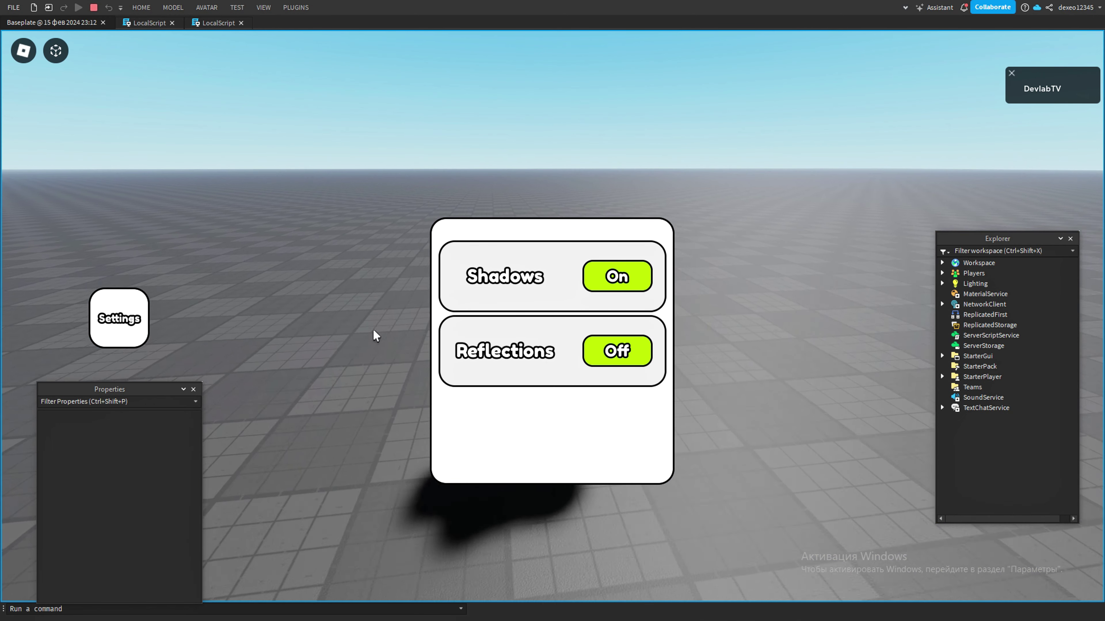
click(94, 7)
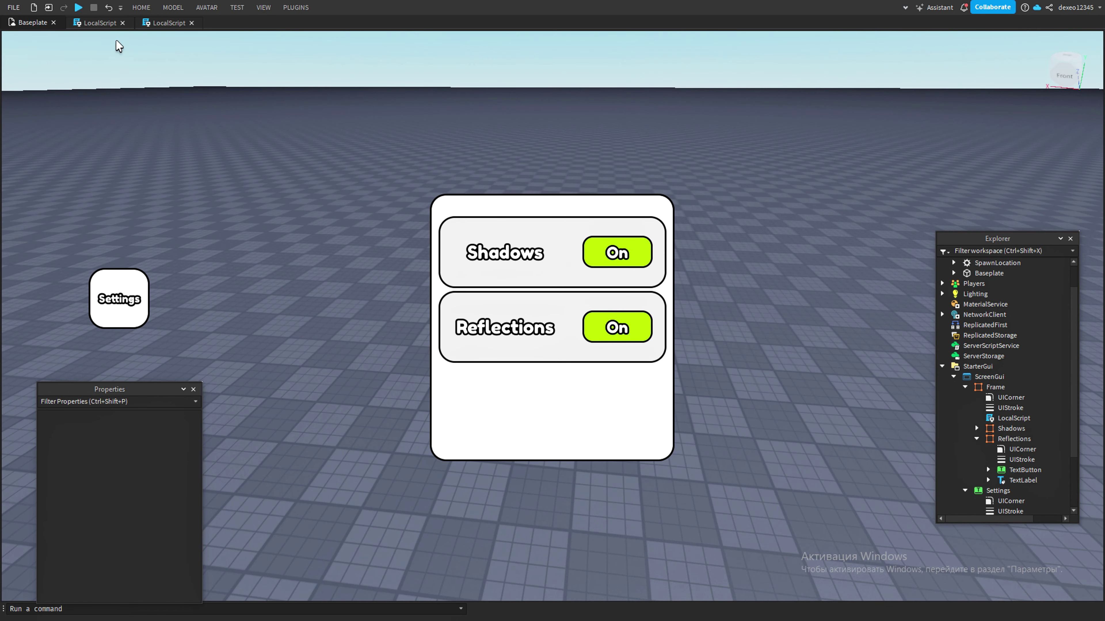
Step: In the toggle script, replace TextStrokeColor3 with BackgroundColor3 in the "Off" branches of the shadows and reflections functions
click(169, 23)
double_click(230, 117)
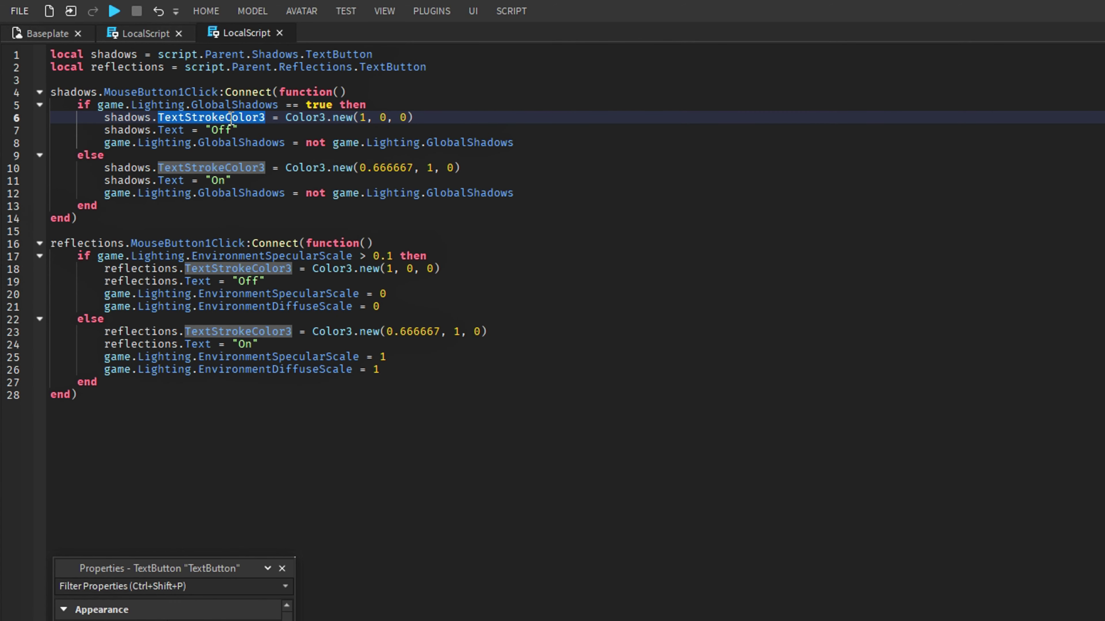
text(color)
scroll(341, 172, down, 1)
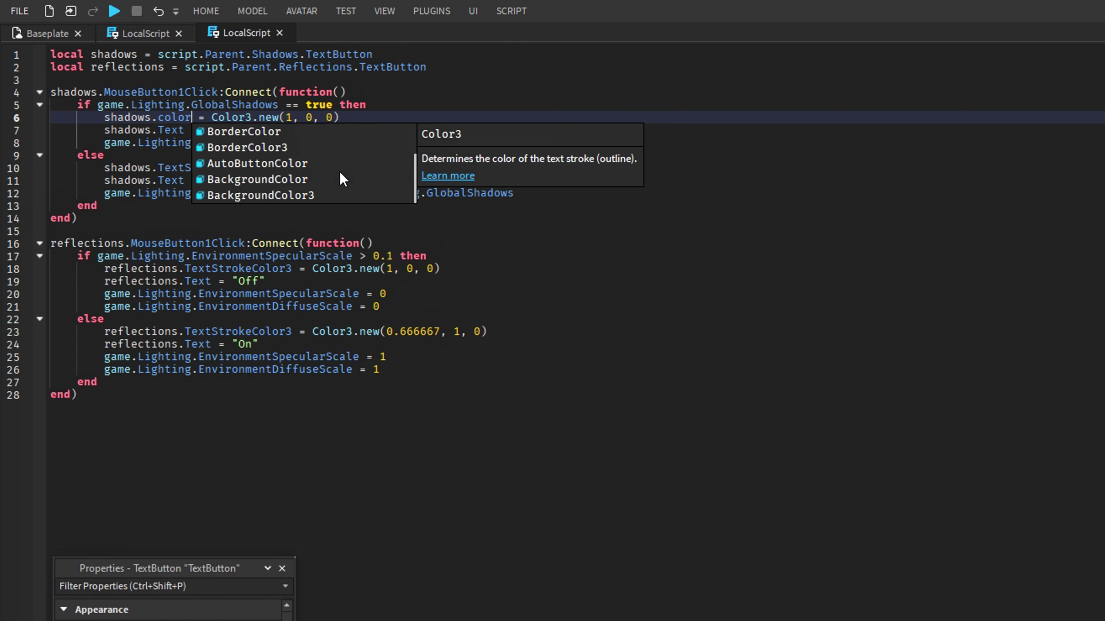
click(310, 192)
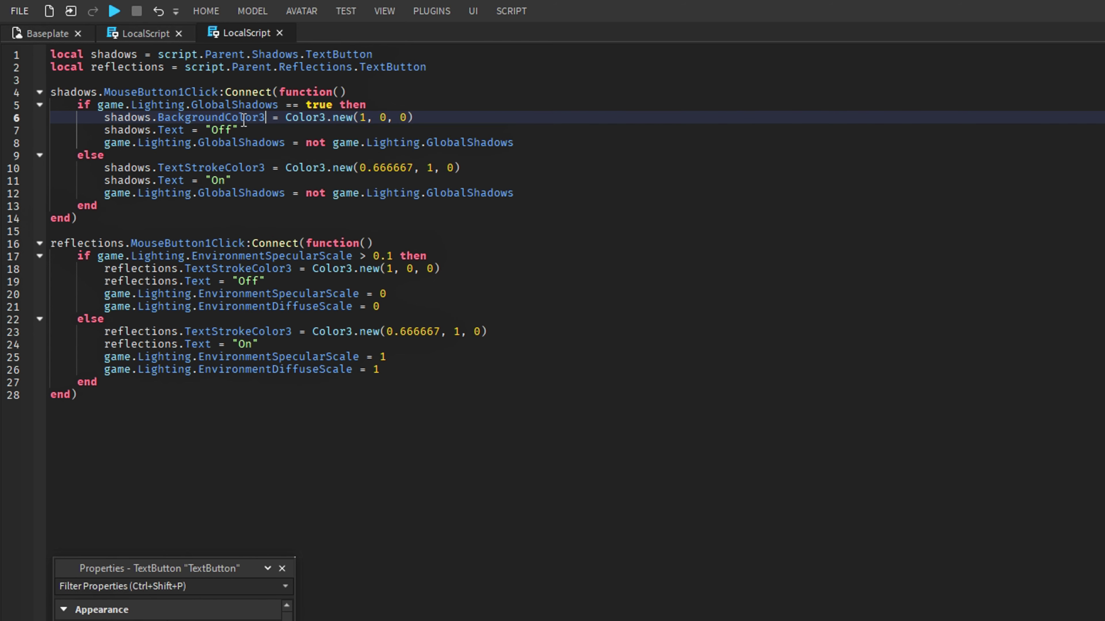
double_click(240, 268)
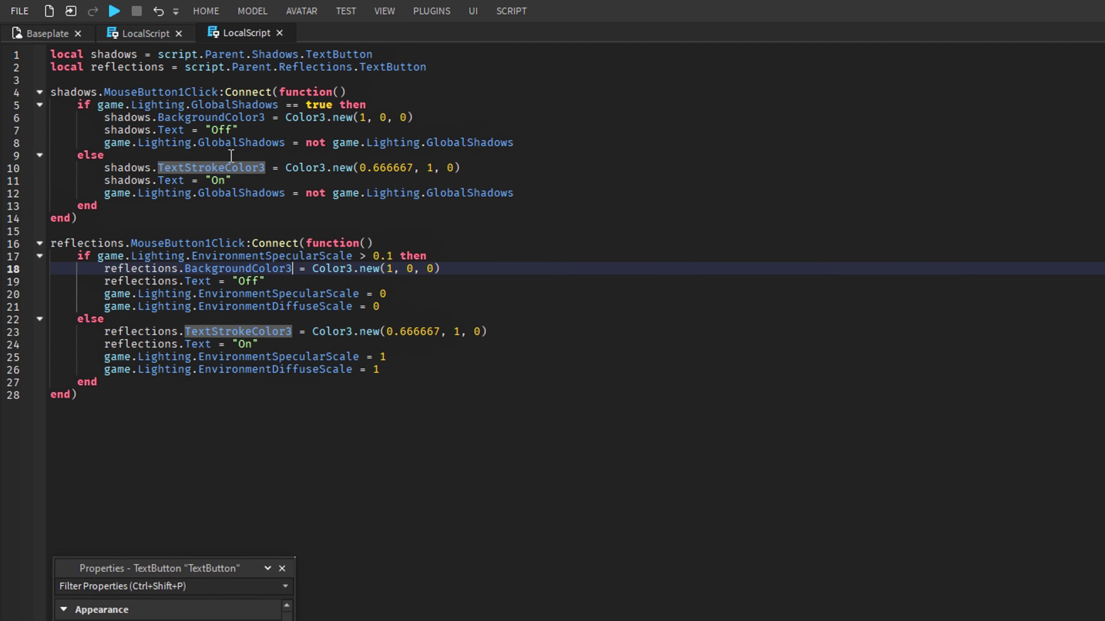
Step: Replace TextStrokeColor3 with BackgroundColor3 in the else branches of both the shadows and reflections functions
double_click(230, 167)
text(BackgroundColor3)
double_click(244, 332)
click(420, 229)
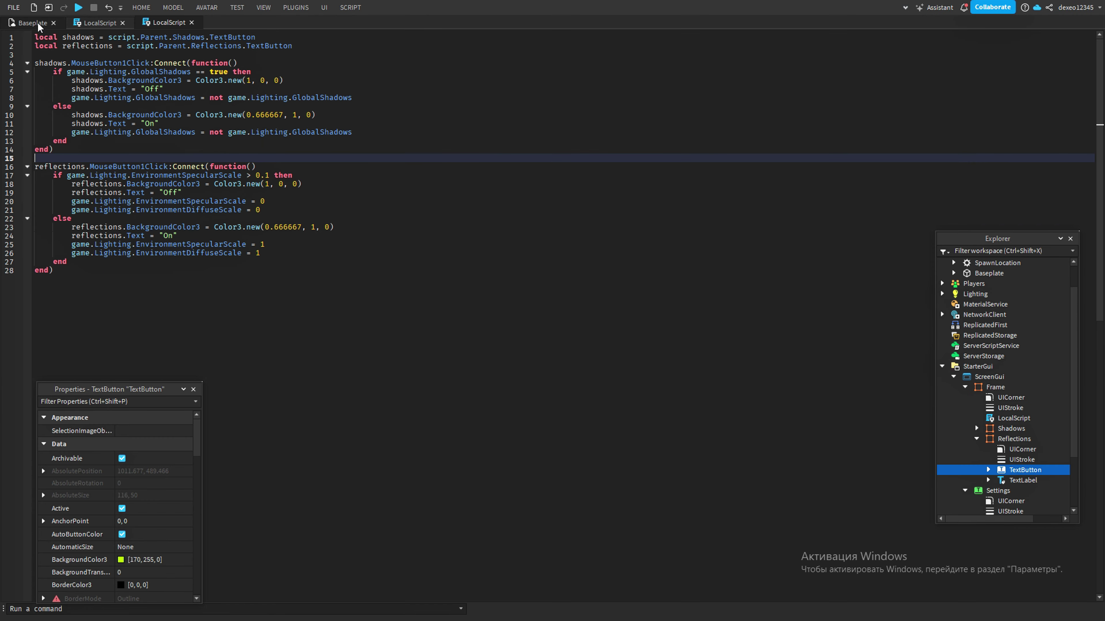
Step: Playtest the place again and switch the Shadows and Reflections toggles to check their background colours
click(33, 23)
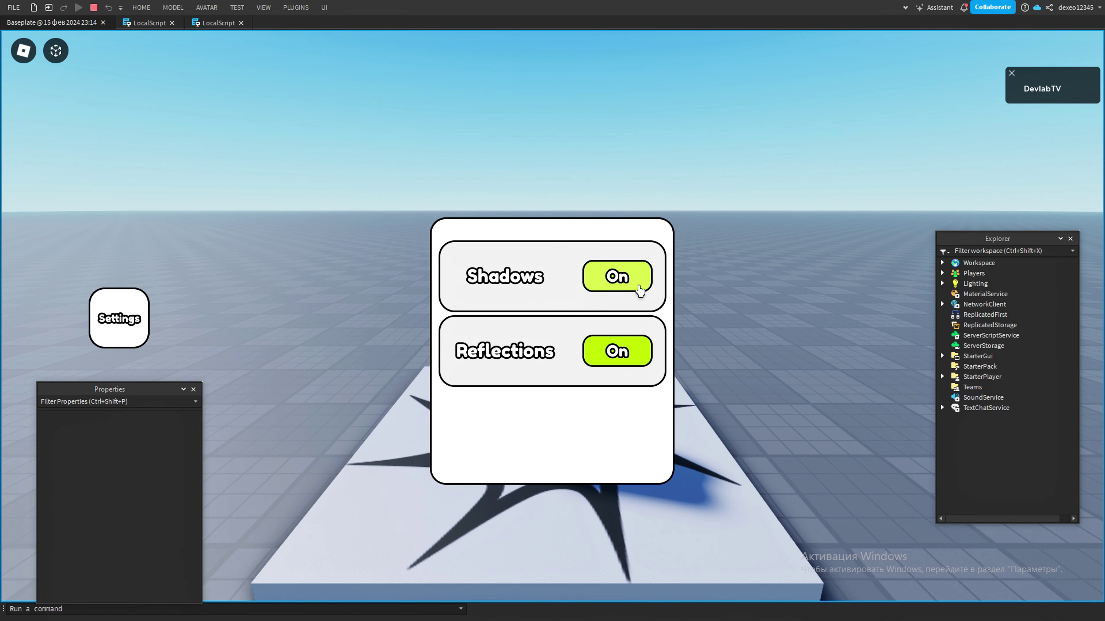
click(639, 290)
click(638, 290)
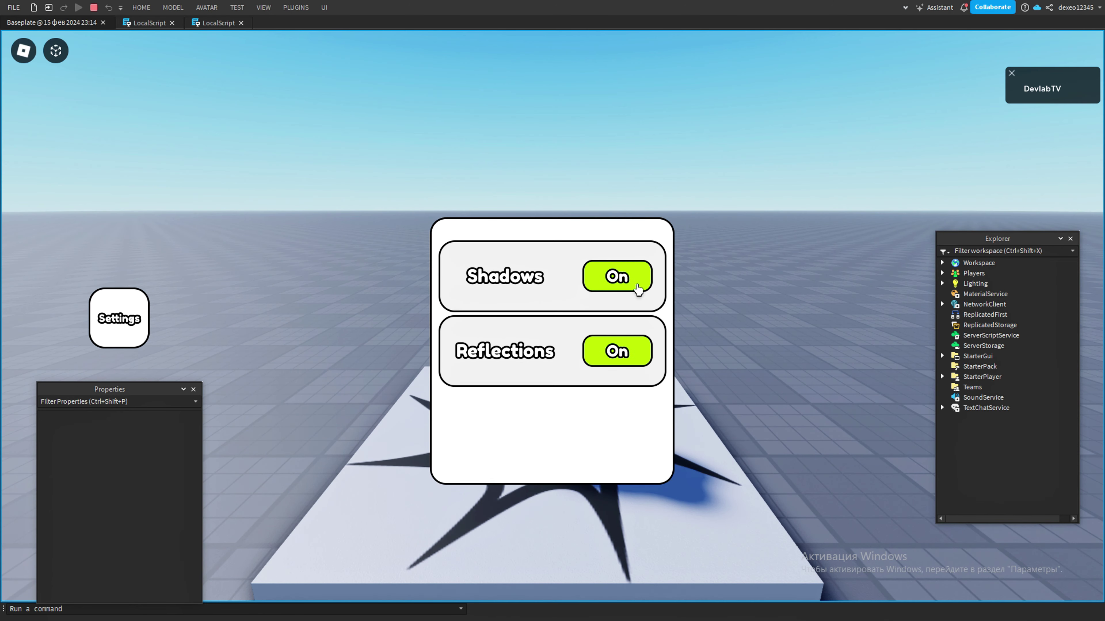
click(624, 352)
click(625, 352)
click(617, 280)
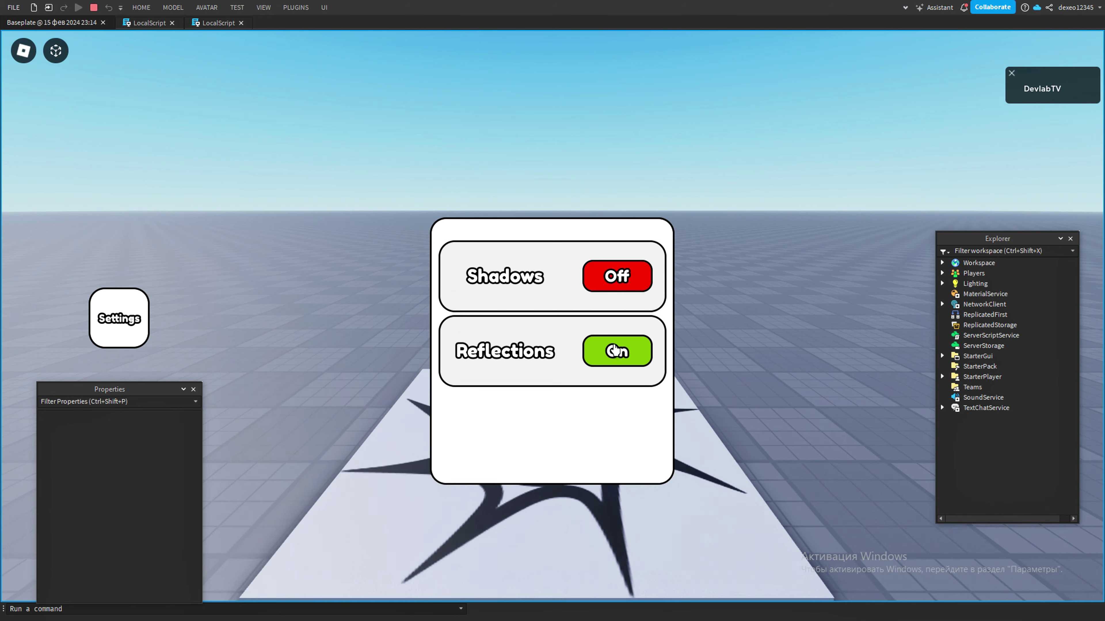
click(617, 351)
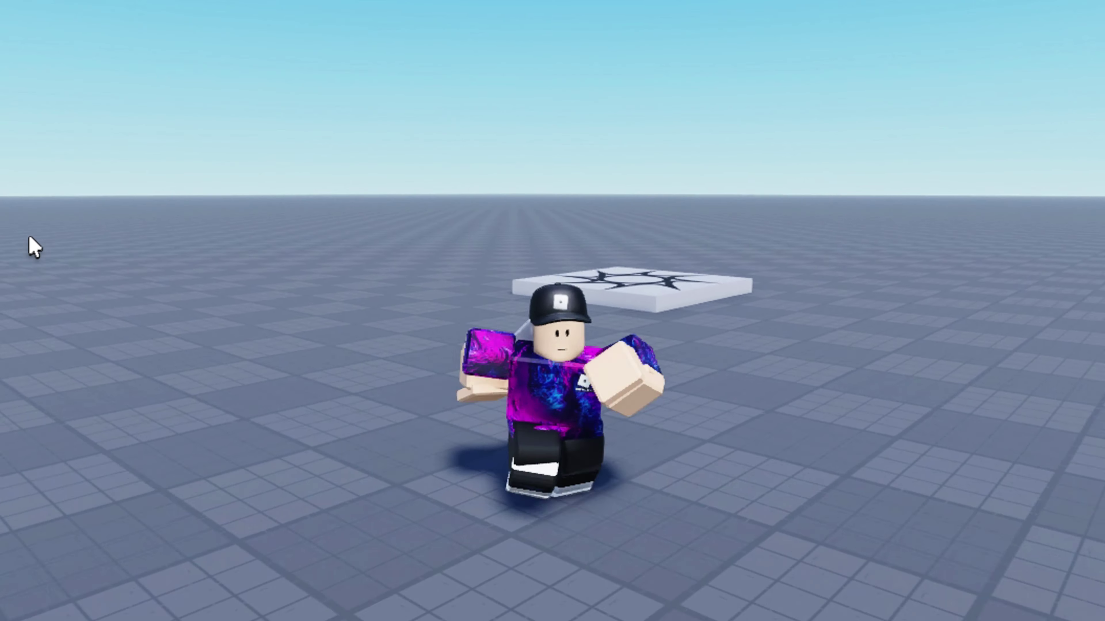